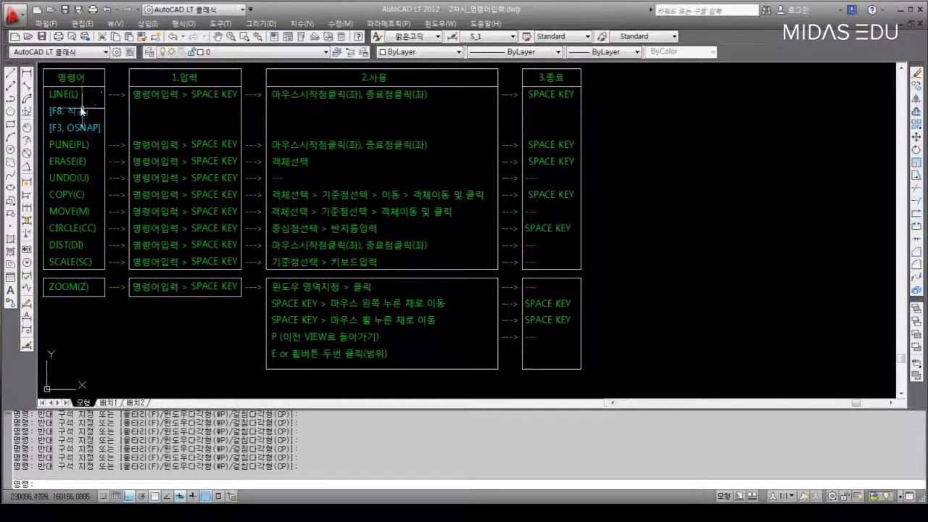
text(L)
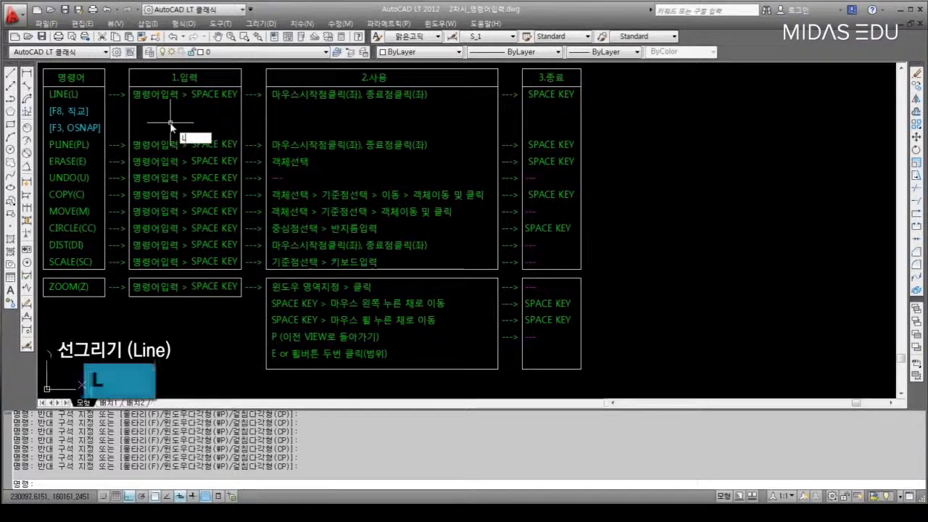
key(space)
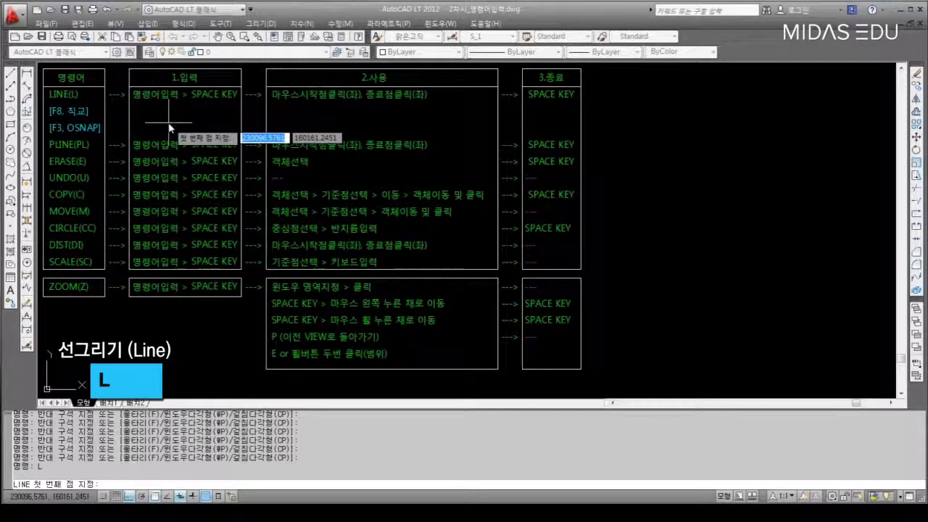
key(Escape)
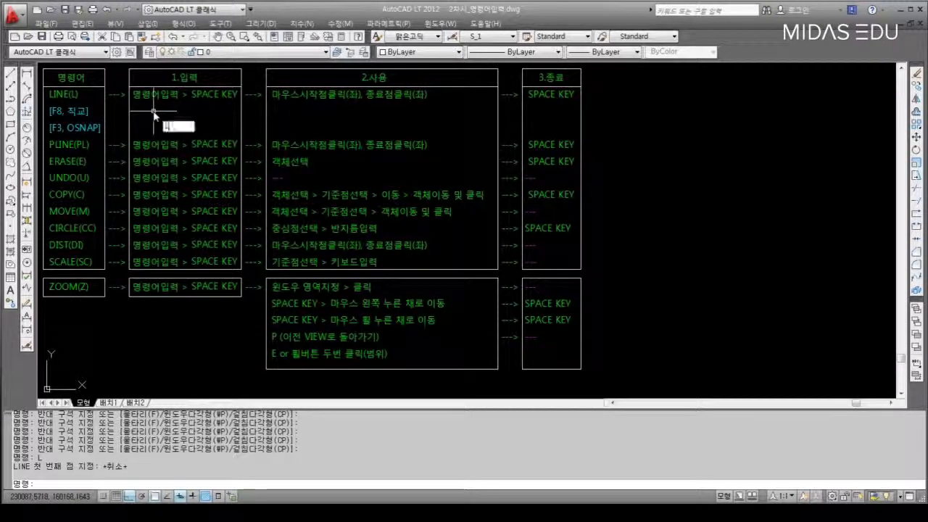
Draw two connected diagonal lines forming an upward peak in the empty area beside the table's first rows, with ortho mode off
key(space)
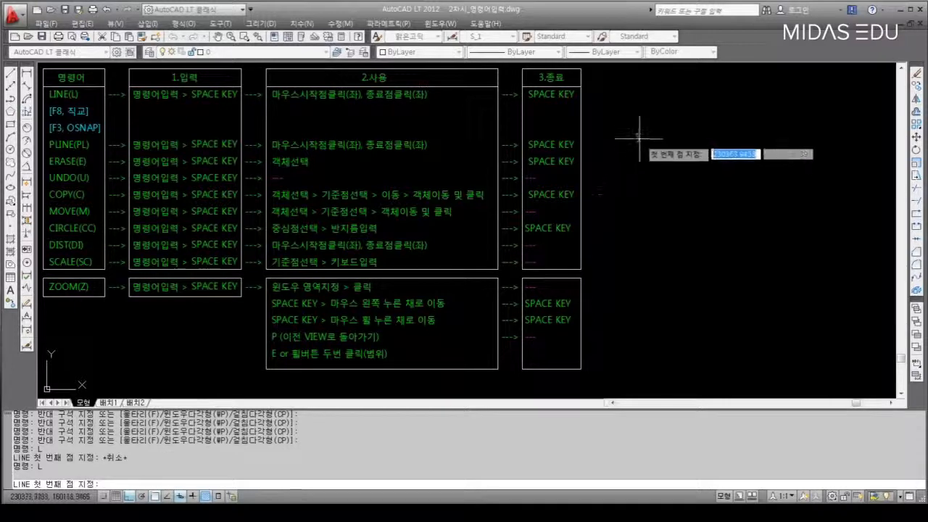
click(626, 119)
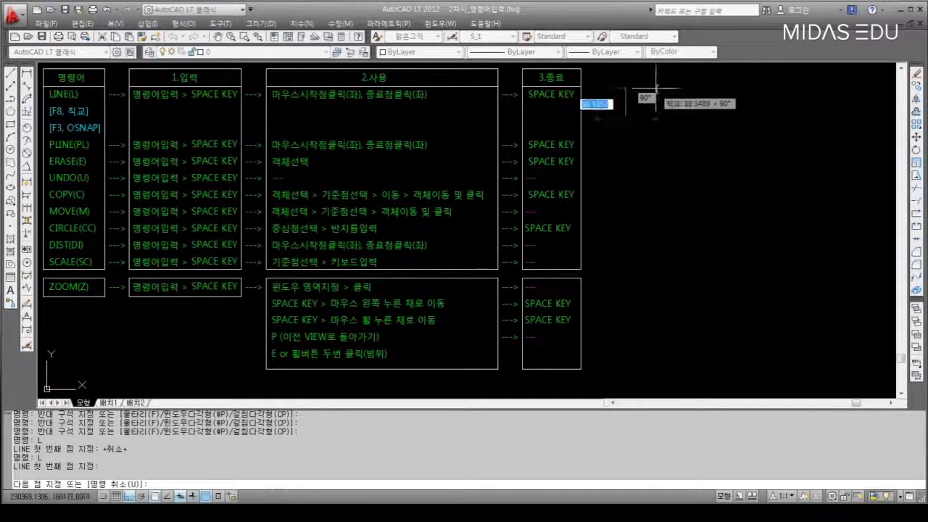
key(F8)
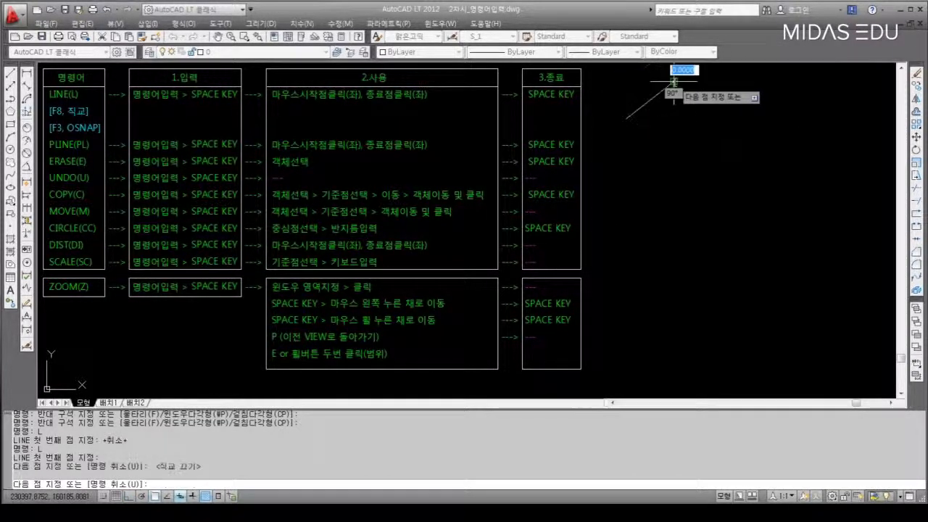
click(674, 81)
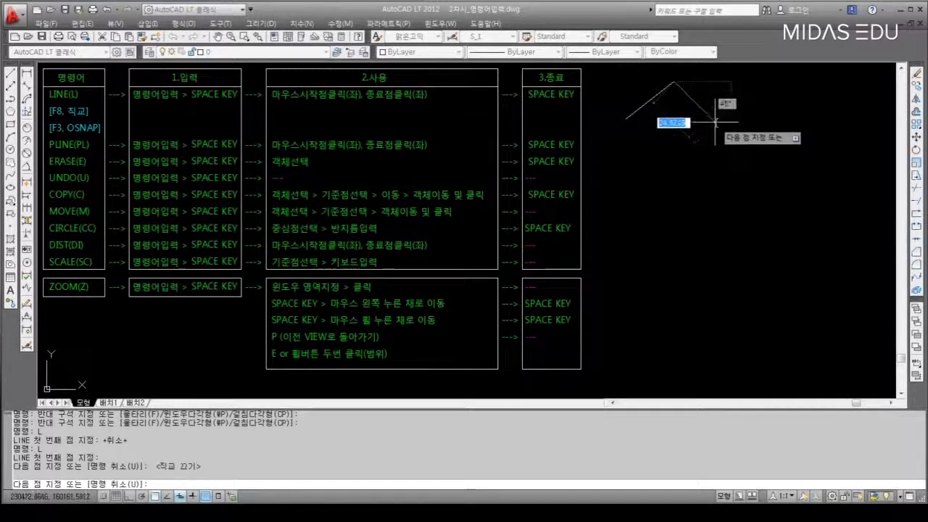
click(715, 120)
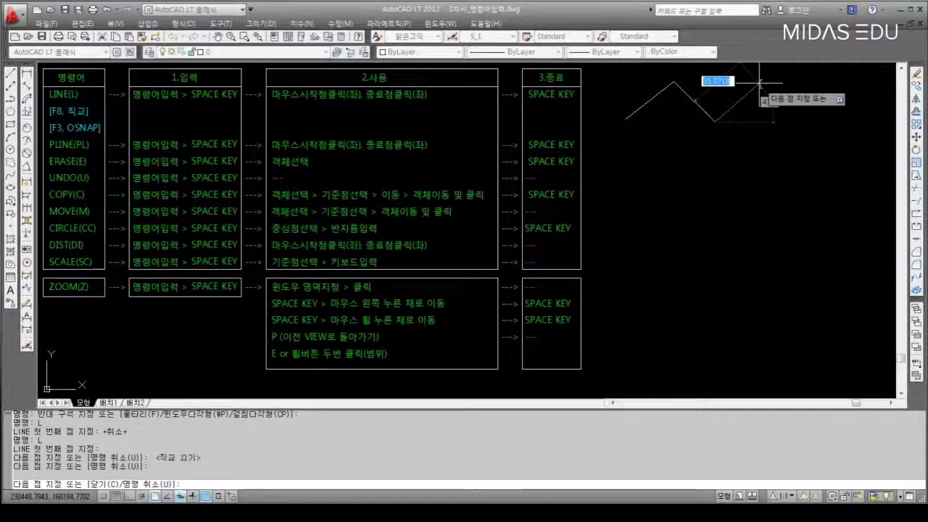
key(space)
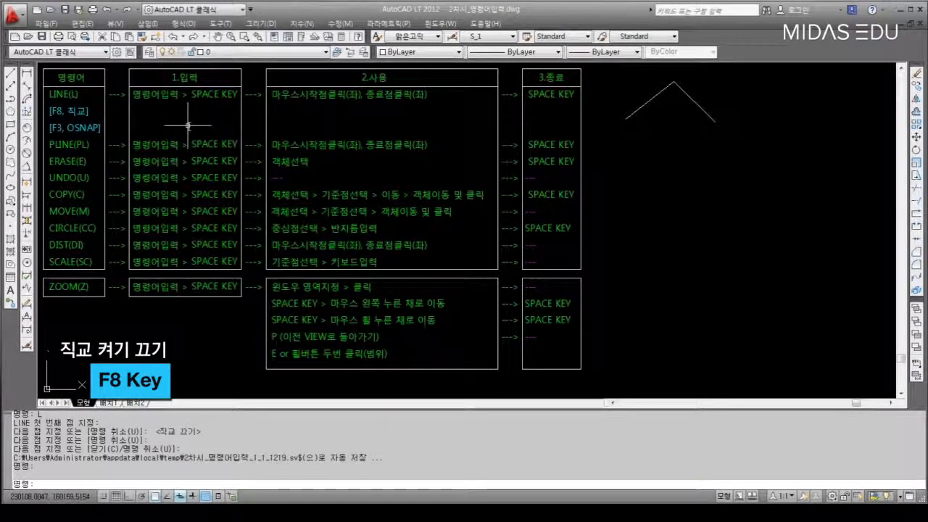
Below the peak, start a line chain with a horizontal segment to the right and a vertical segment downward, using ortho mode
key(F8)
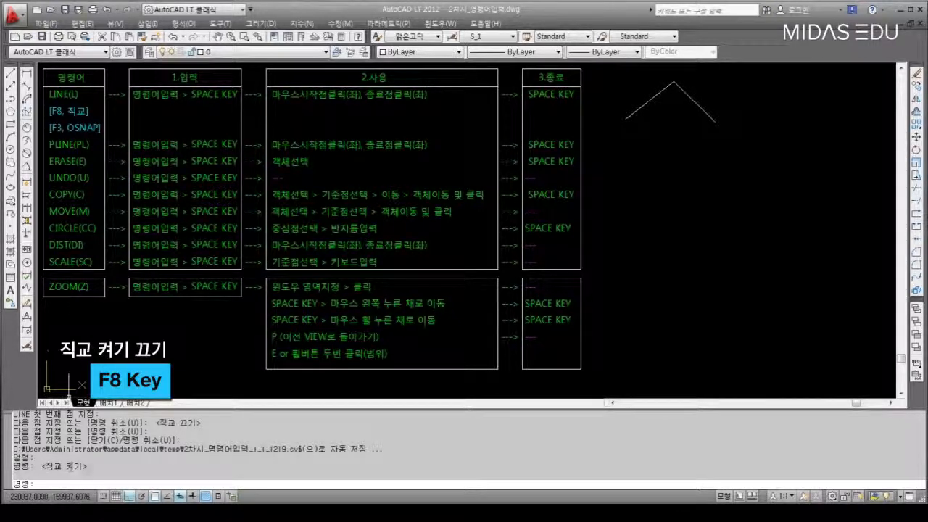
key(F8)
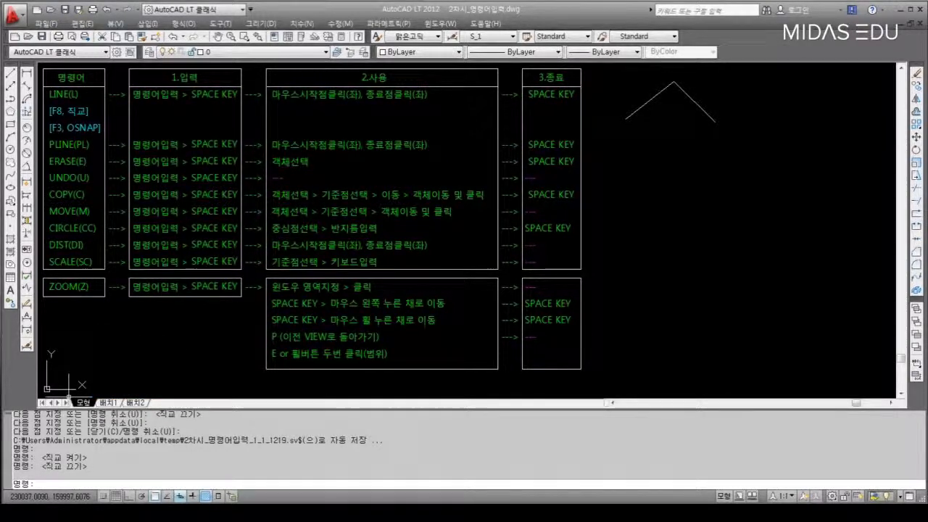
text(l)
key(space)
click(613, 187)
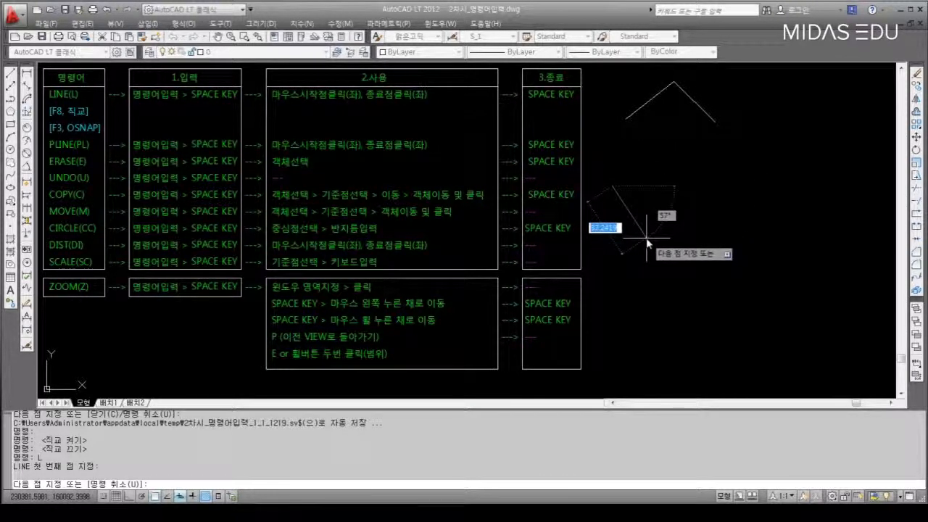
key(F8)
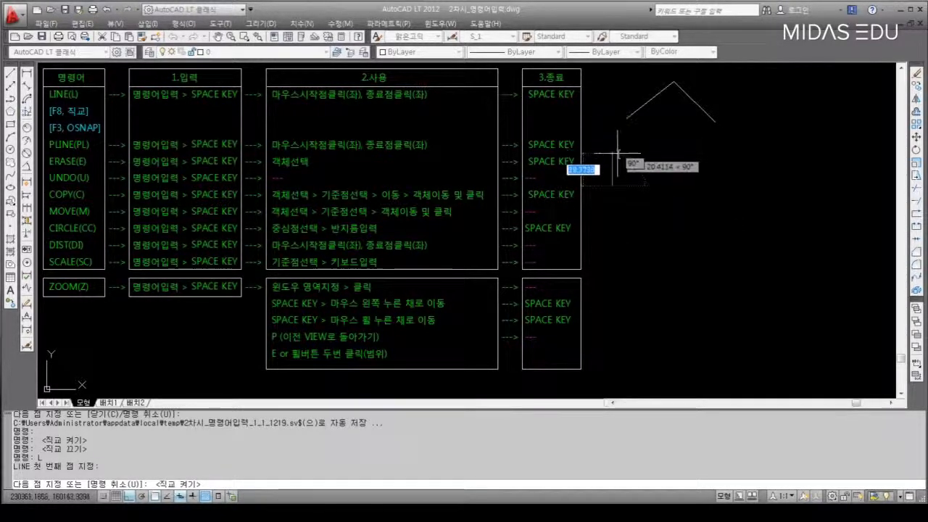
click(698, 161)
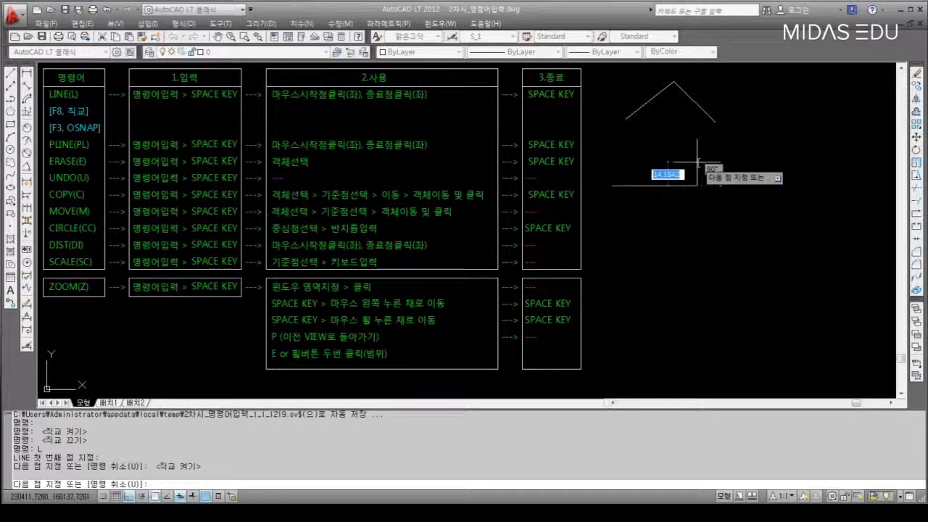
click(696, 235)
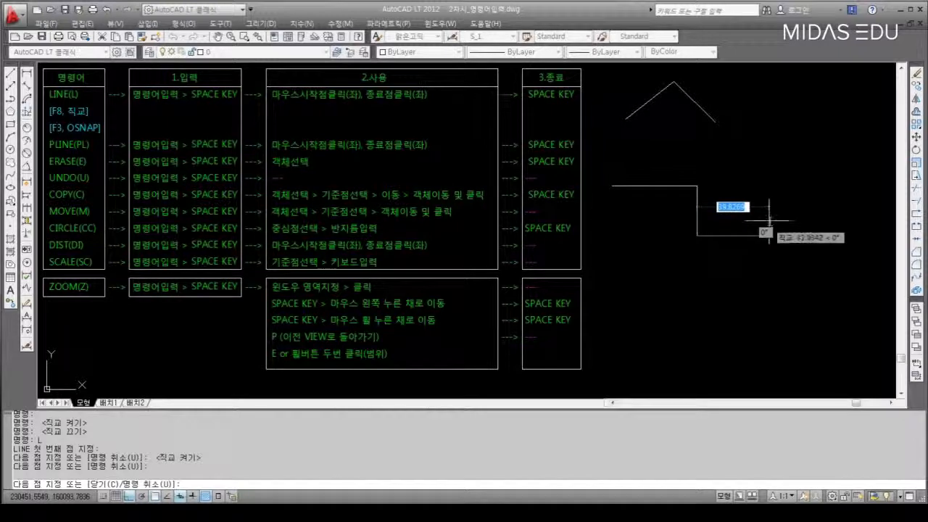
Turn ortho mode off, extend the chain with a steep diagonal up and a shorter diagonal down, and finish the line
key(F8)
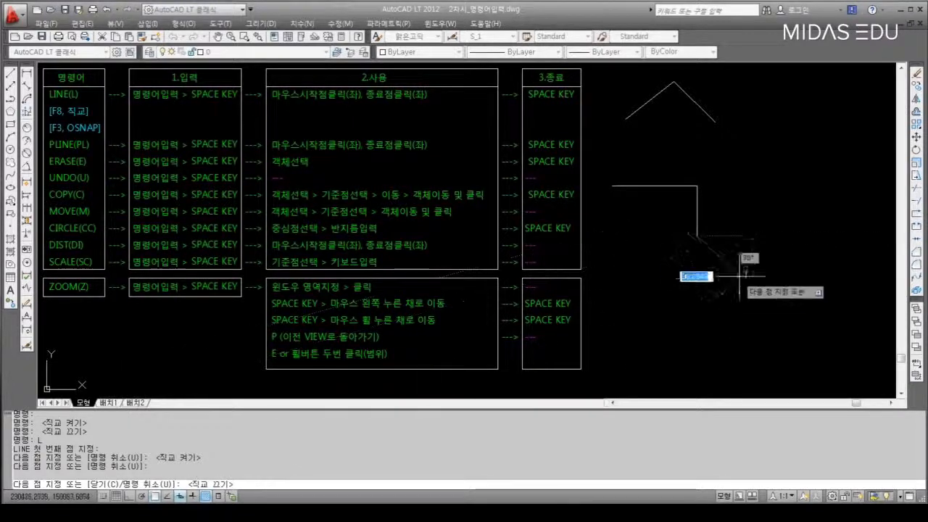
click(745, 145)
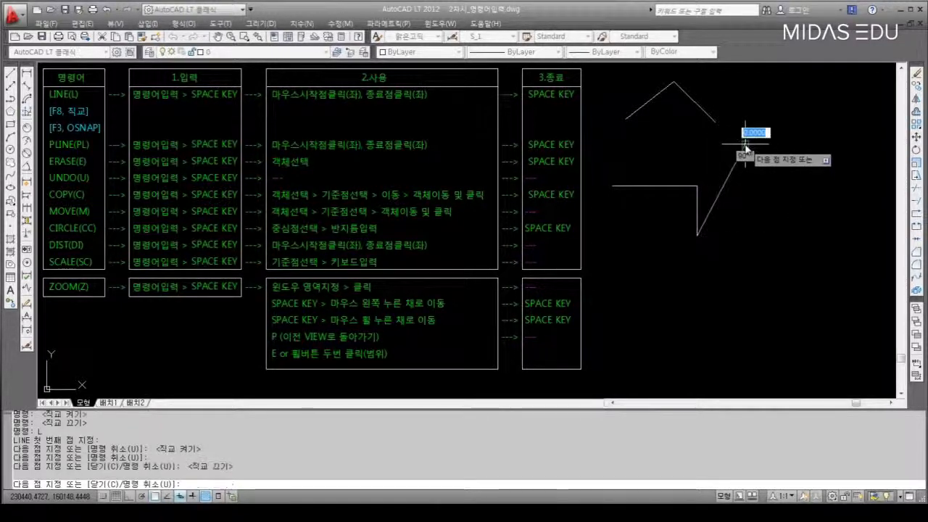
click(777, 198)
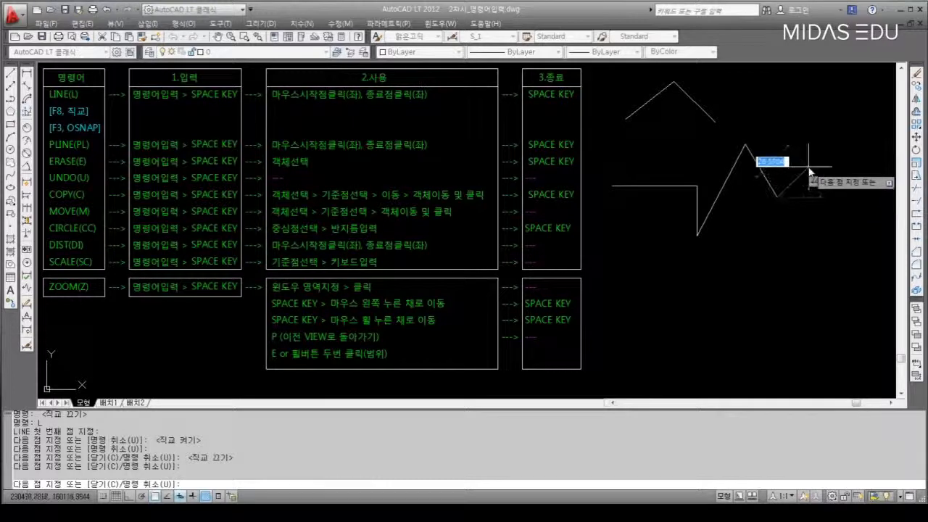
key(space)
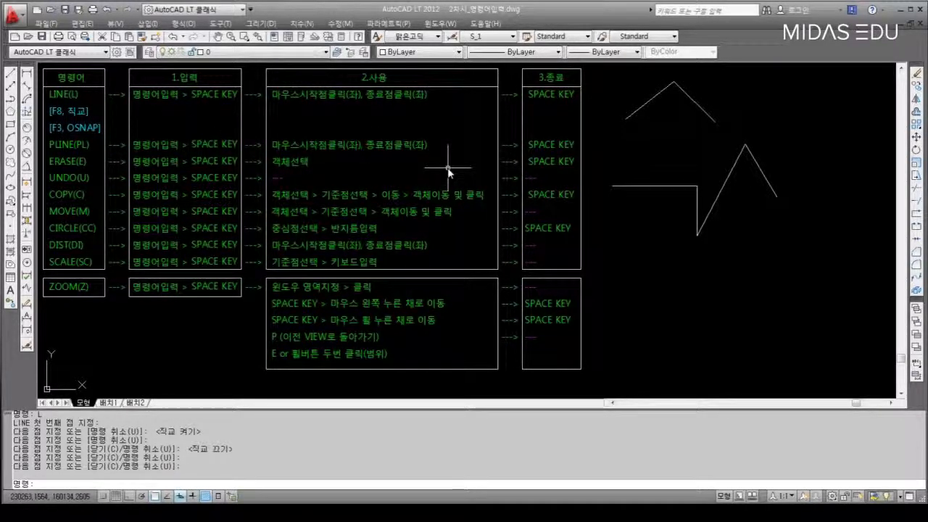
Configure object snap with the Endpoint, Midpoint, Center, Node, Quadrant and Intersection modes enabled
text(OSNAP)
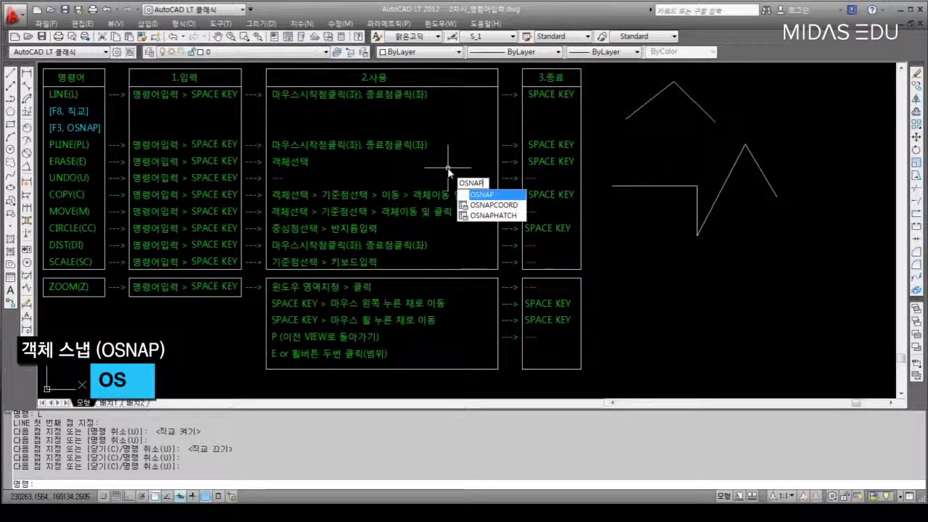
key(Return)
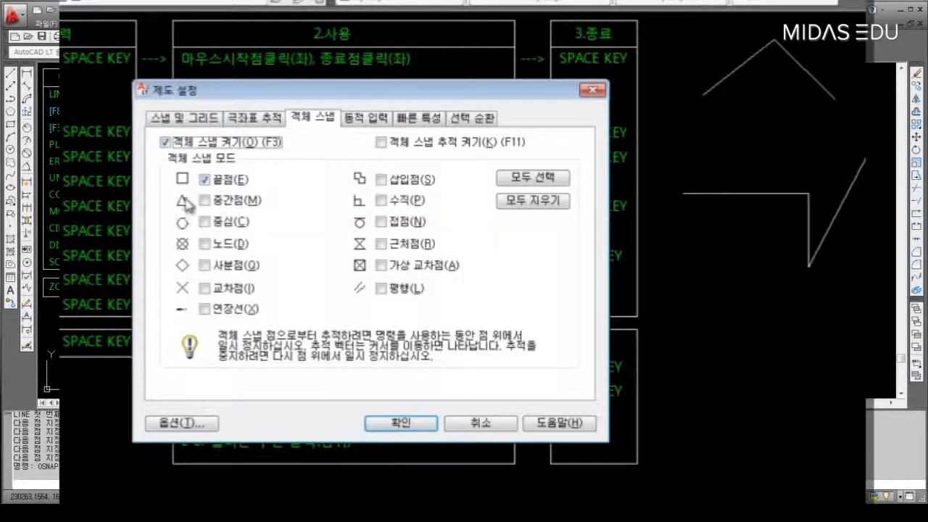
click(207, 181)
click(206, 181)
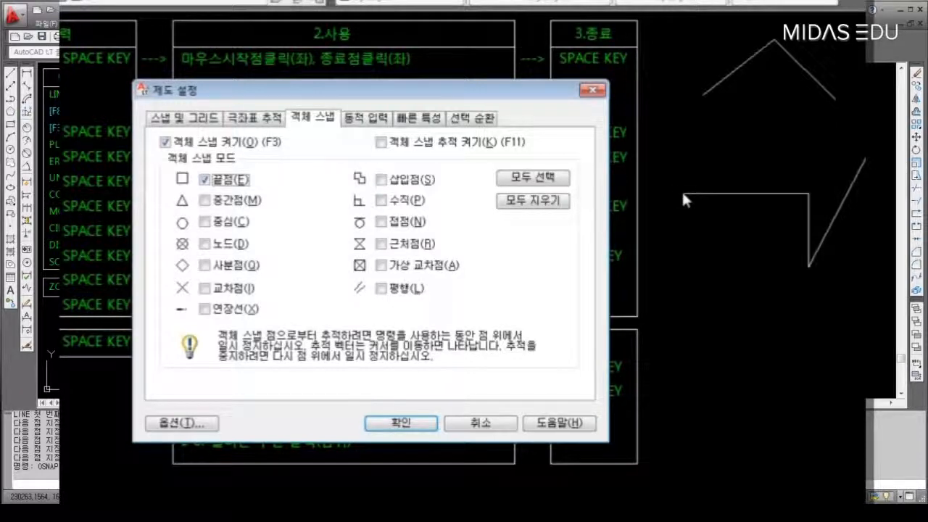
click(207, 202)
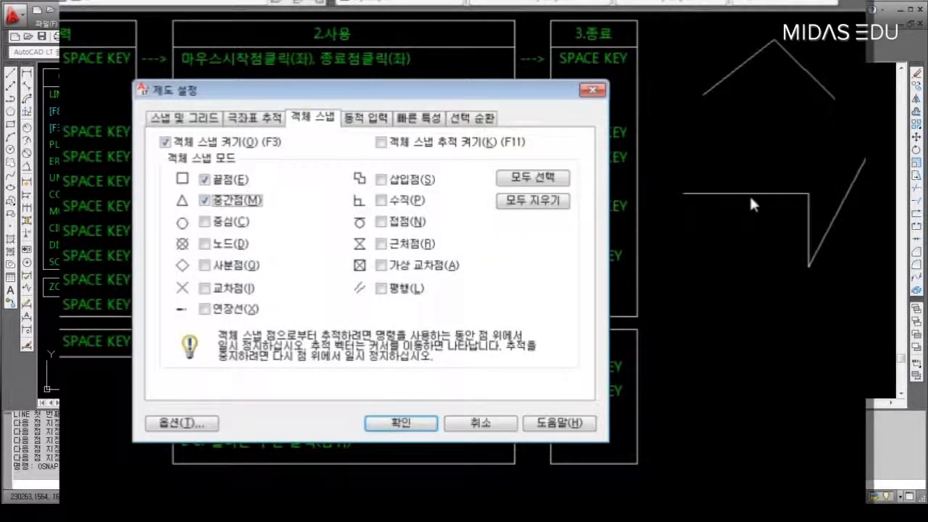
click(207, 224)
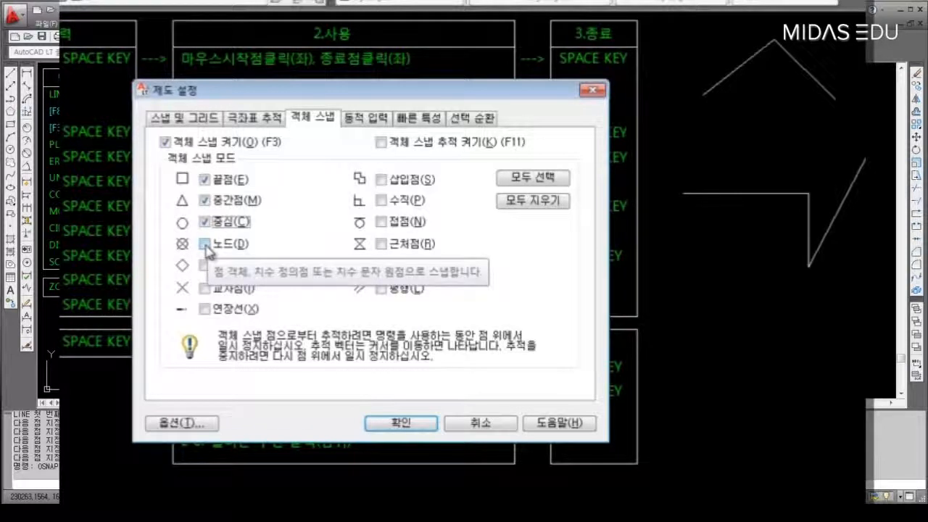
click(205, 245)
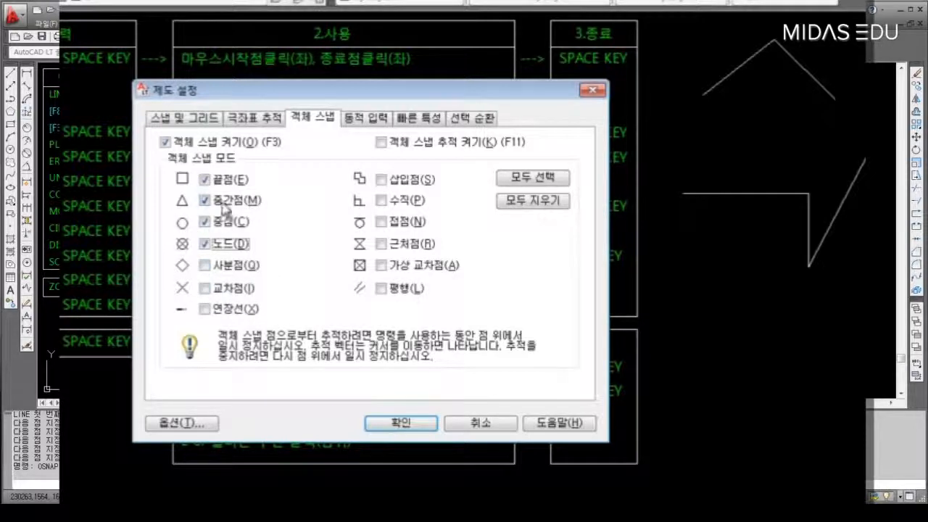
click(205, 265)
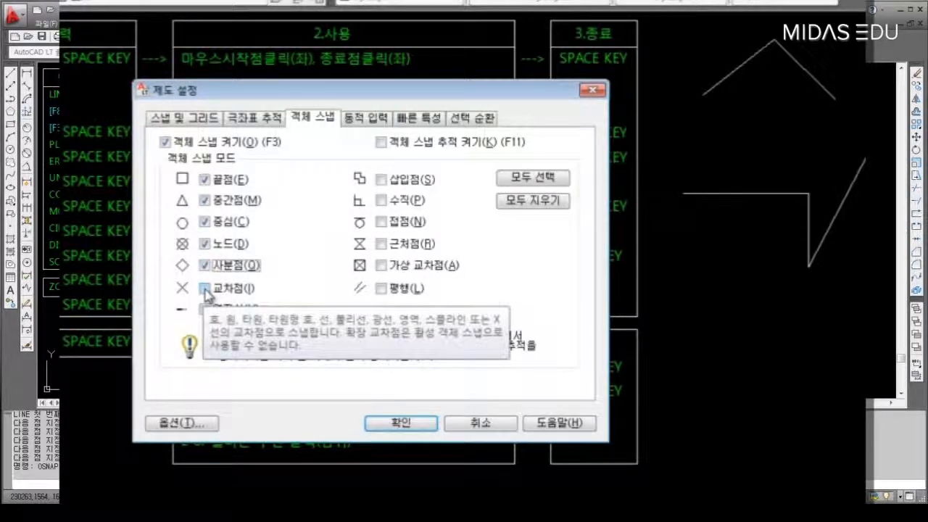
click(205, 289)
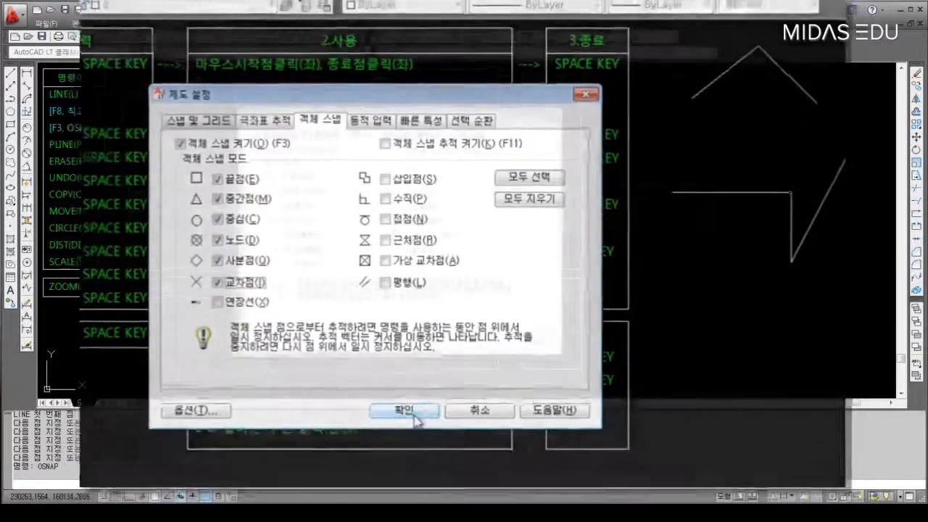
click(401, 423)
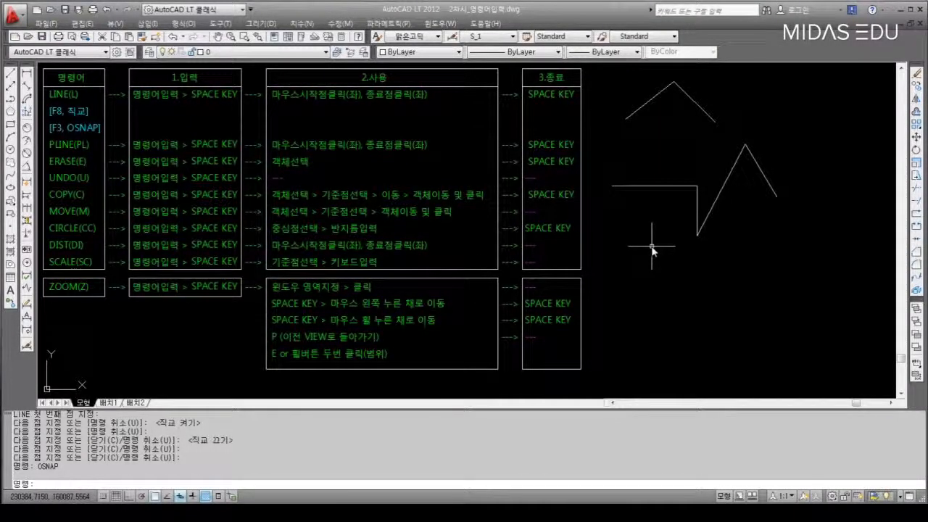
With object snap on, draw a line chain from the horizontal segment's left endpoint through three lower points to the steep diagonal's midpoint
text(L)
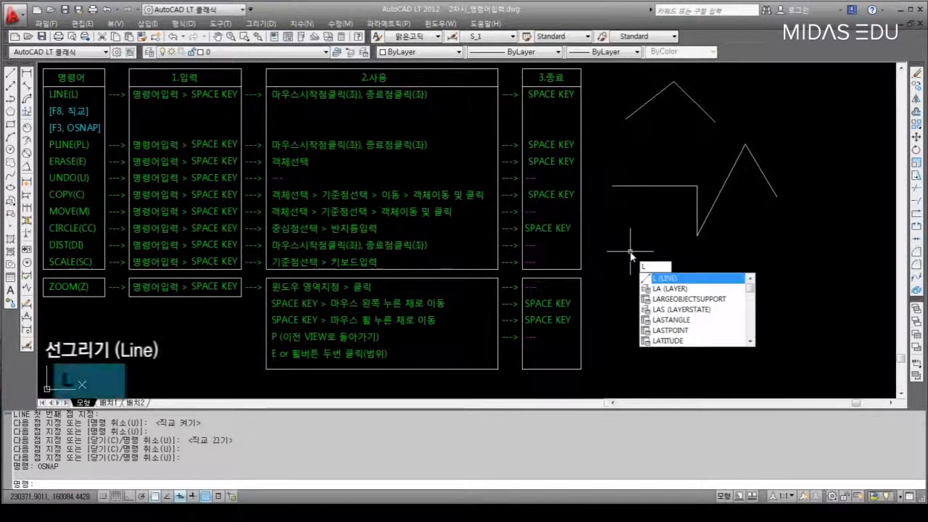
key(space)
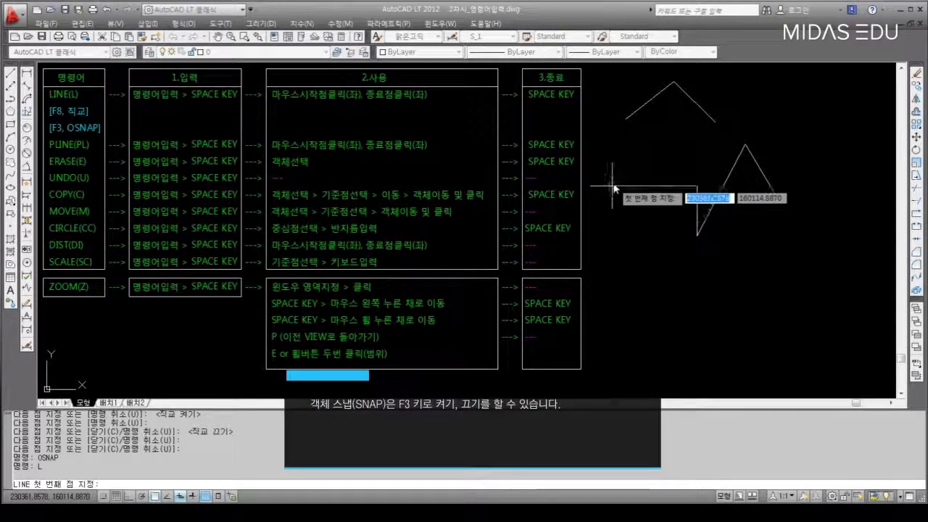
key(F3)
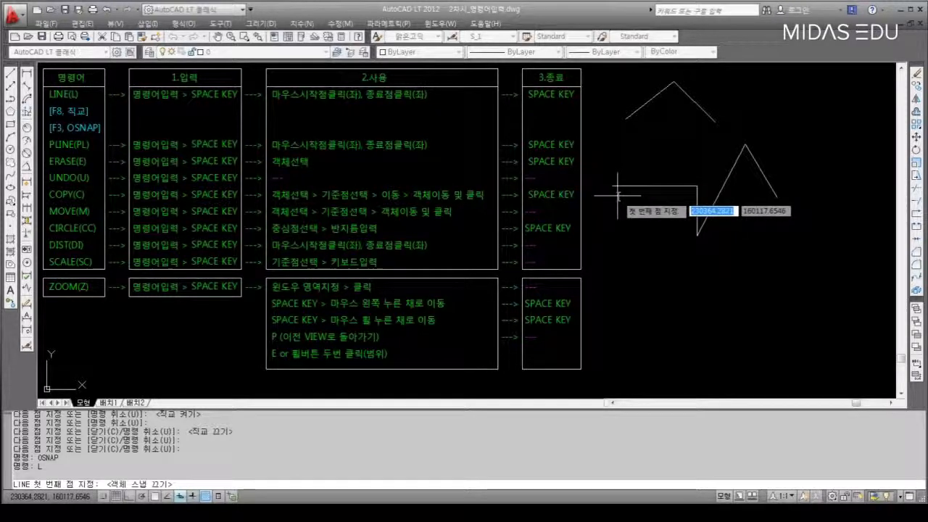
key(F3)
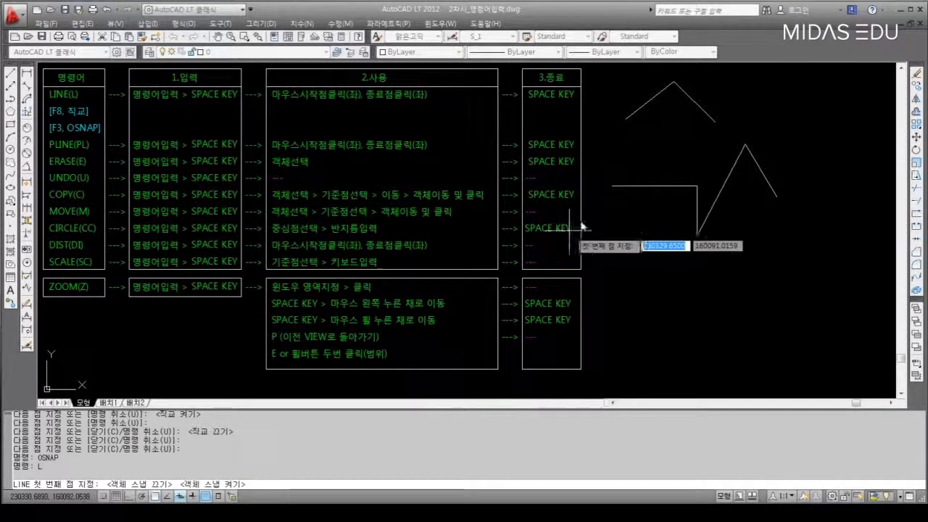
click(612, 187)
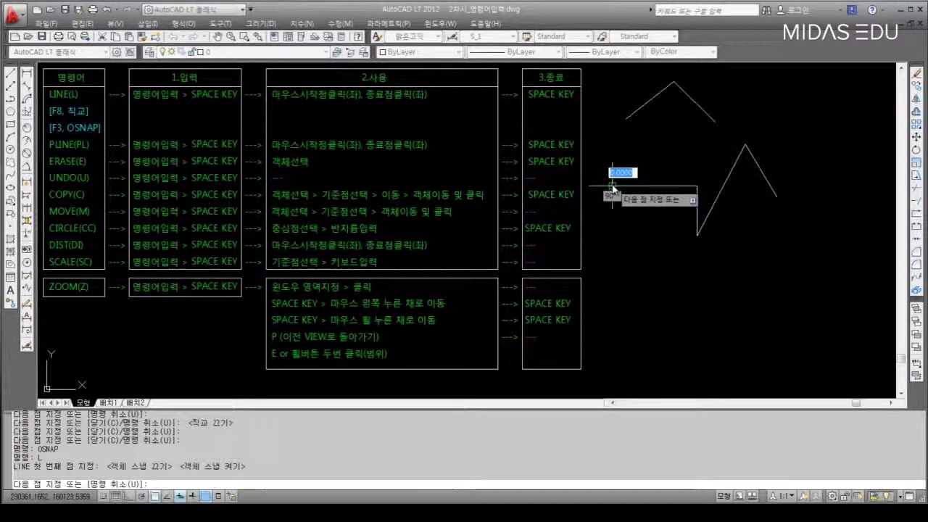
click(638, 259)
click(689, 295)
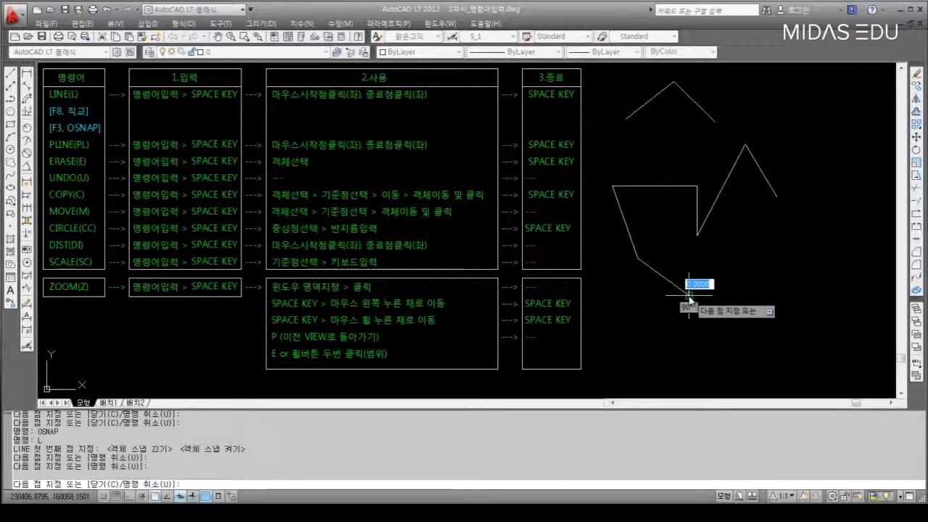
click(752, 272)
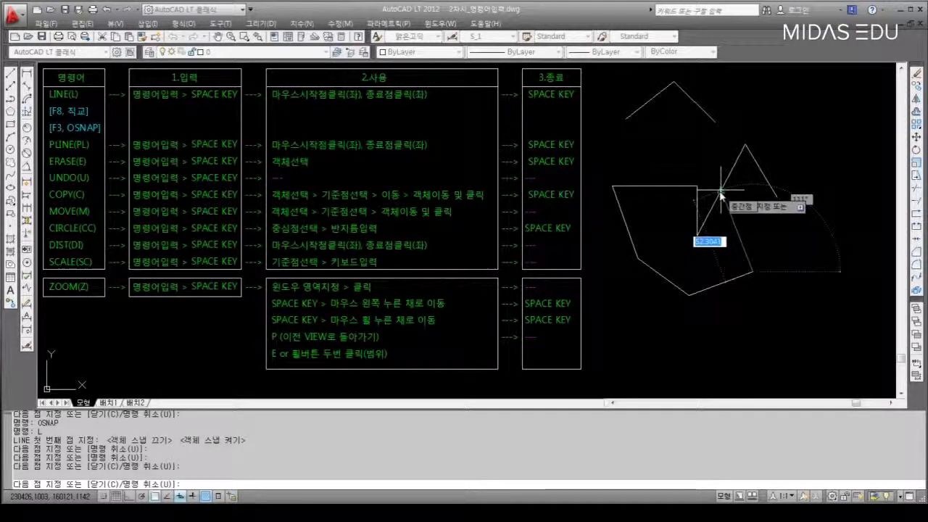
click(720, 193)
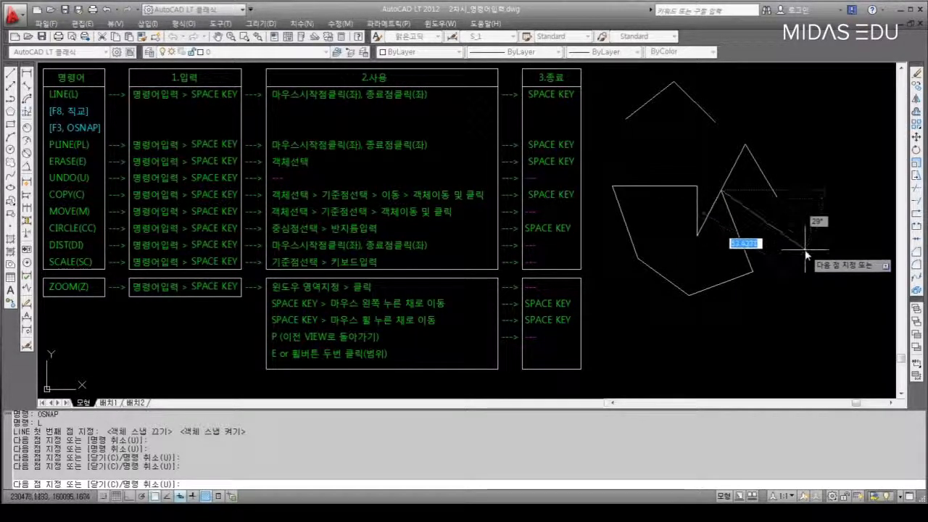
key(space)
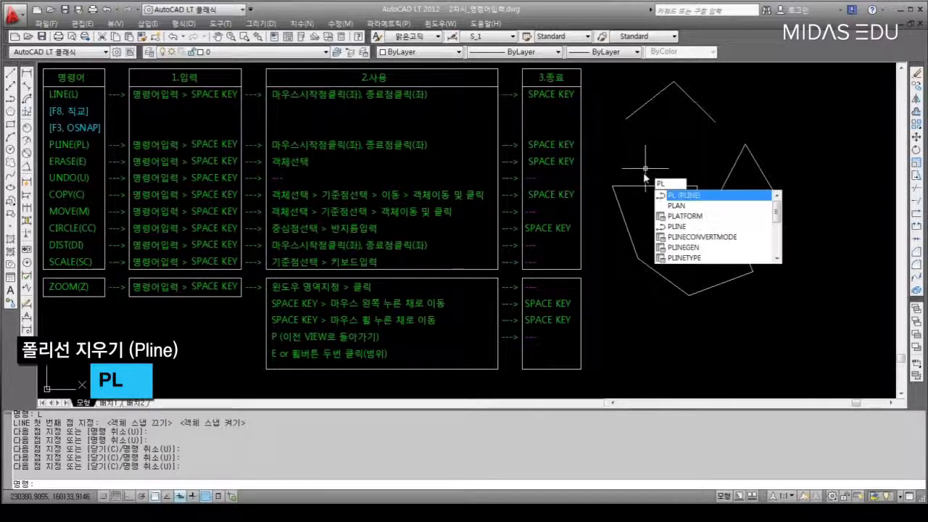
Draw a three-segment zigzag polyline going down, up and down in the empty space below the line figure
key(space)
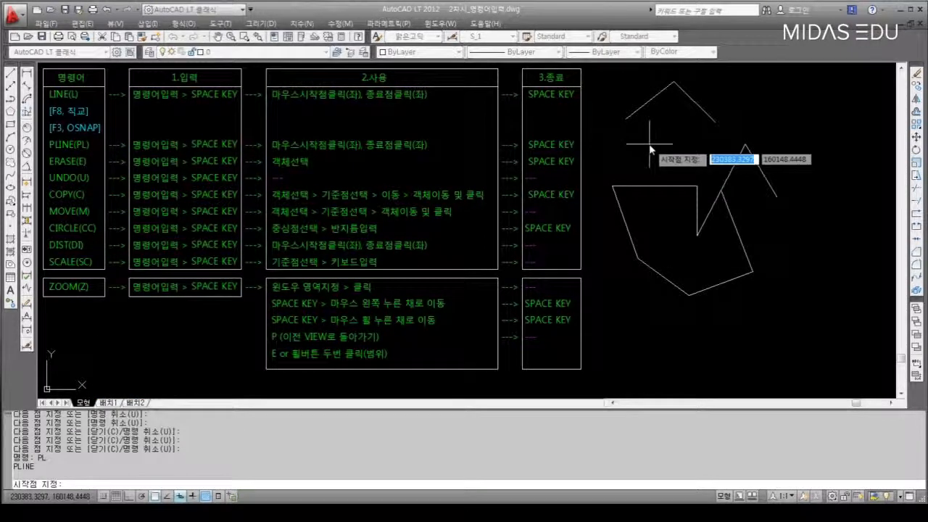
click(614, 322)
click(659, 346)
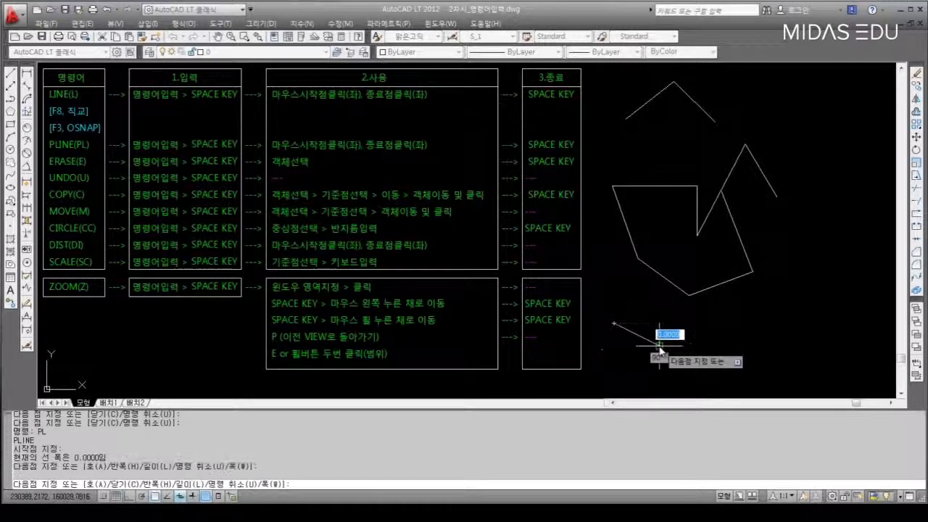
click(702, 318)
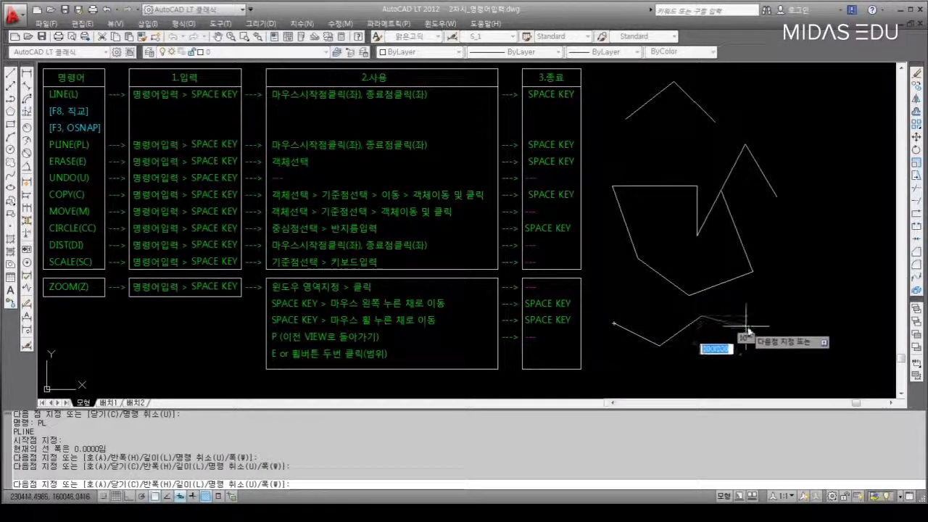
click(782, 314)
key(space)
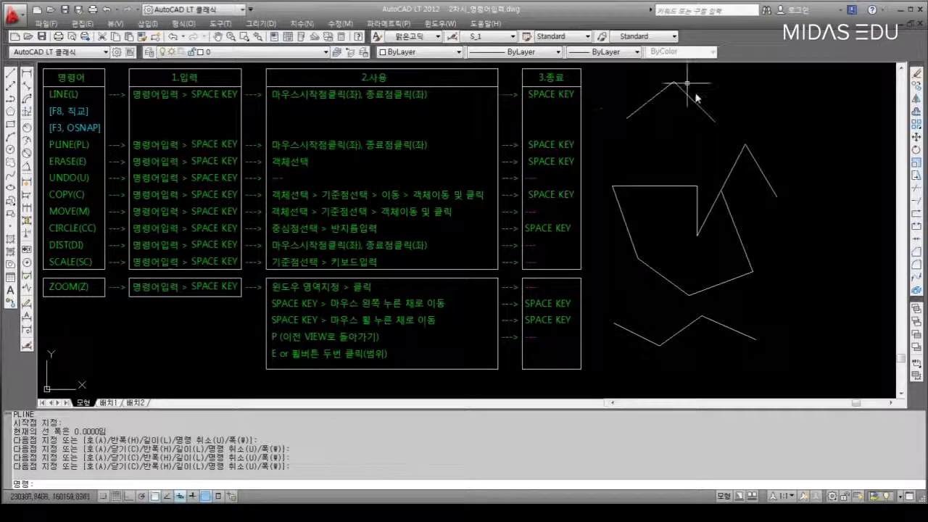
Select the two lines of the upper peak one after the other to check that they are separate objects, and clear the selection
click(656, 126)
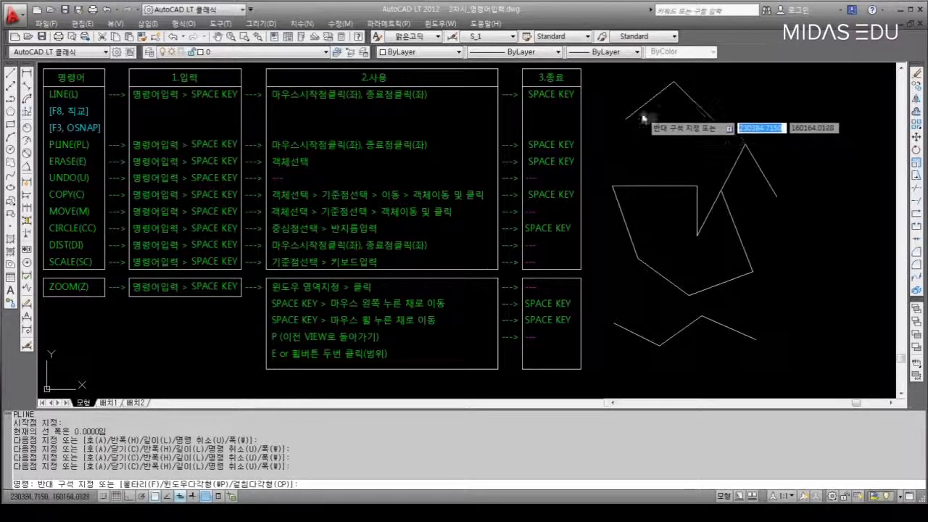
click(630, 105)
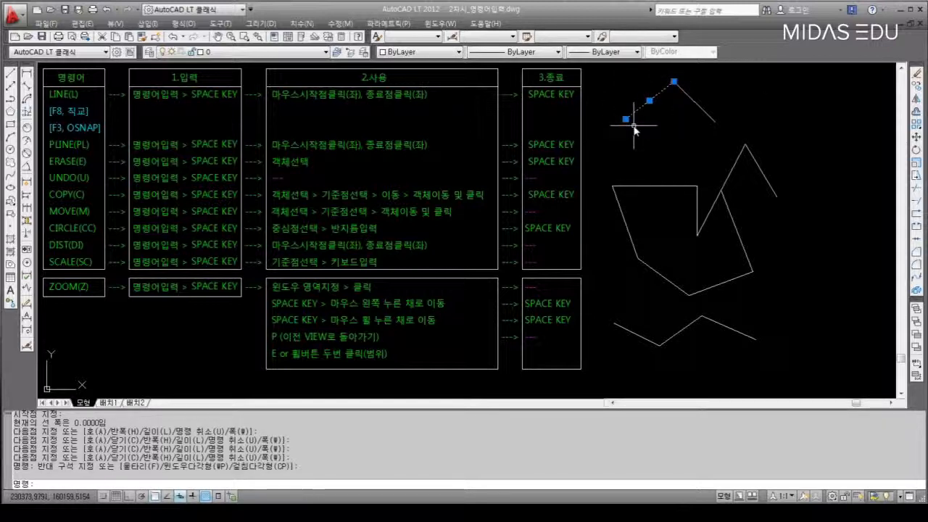
click(712, 97)
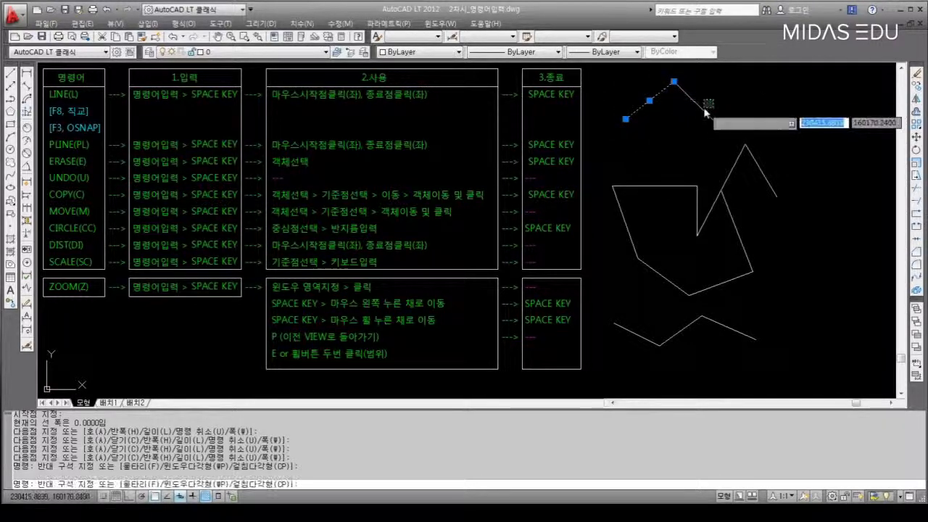
click(694, 119)
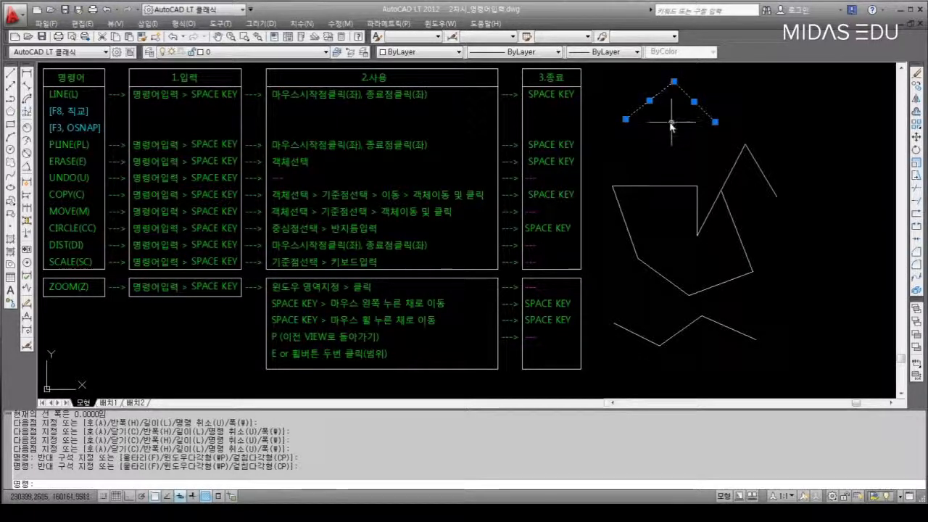
key(Escape)
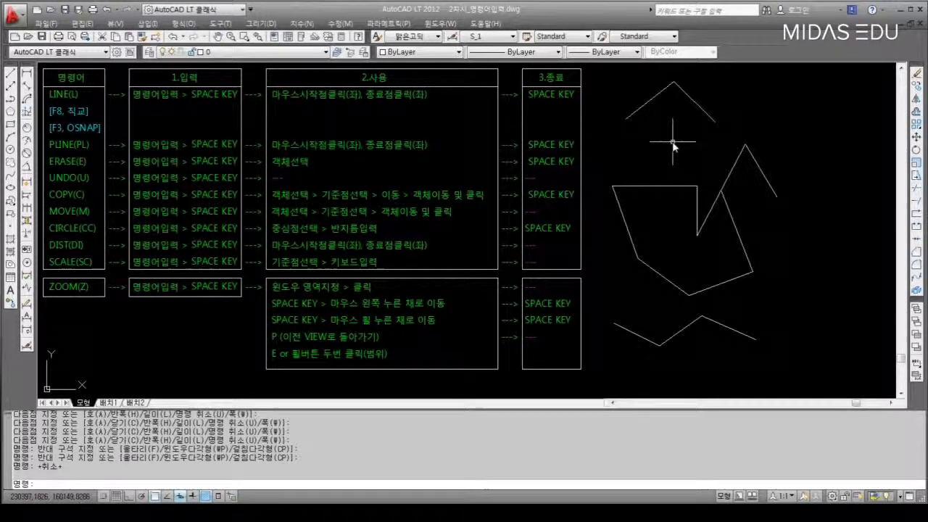
Select the zigzag polyline by its first segment to check how its segments are grouped, and clear the selection
click(639, 321)
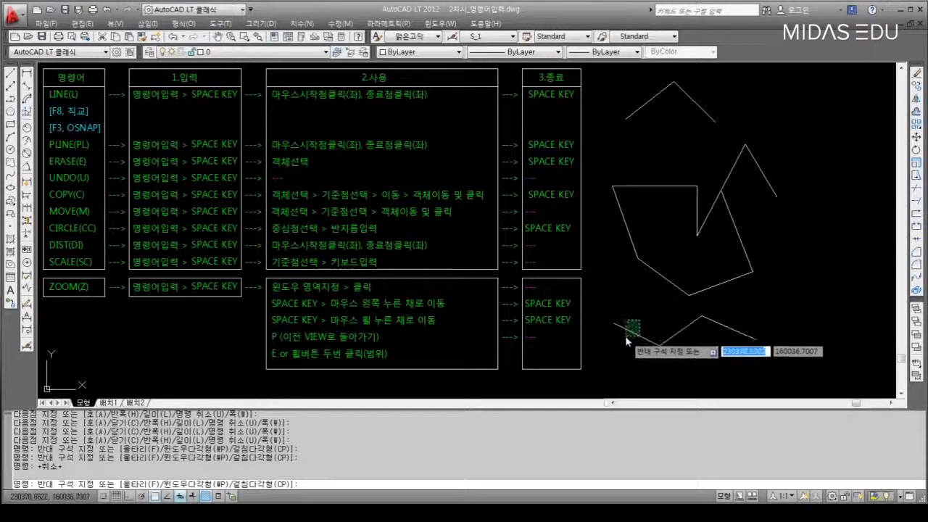
click(628, 340)
mouse_move(614, 322)
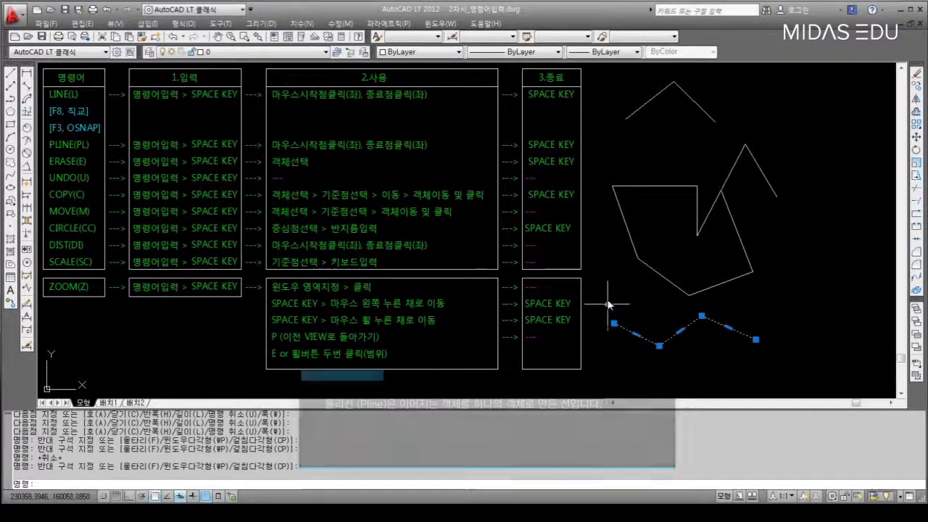
key(Escape)
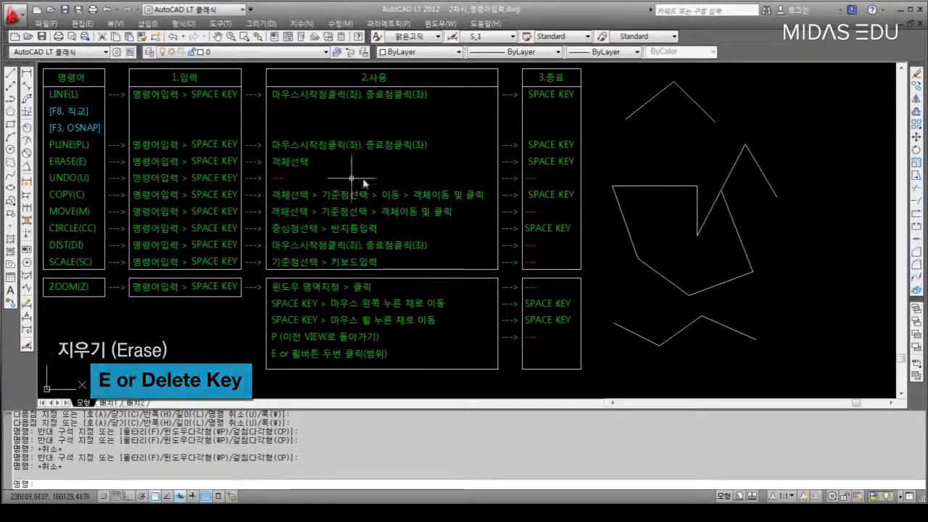
Erase the left diagonal line of the upper peak
text(E)
key(space)
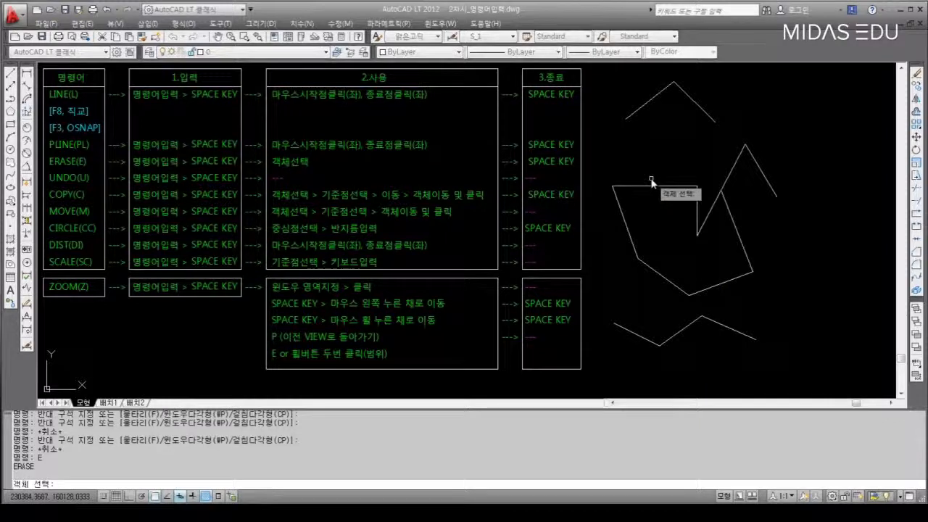
click(656, 124)
click(625, 100)
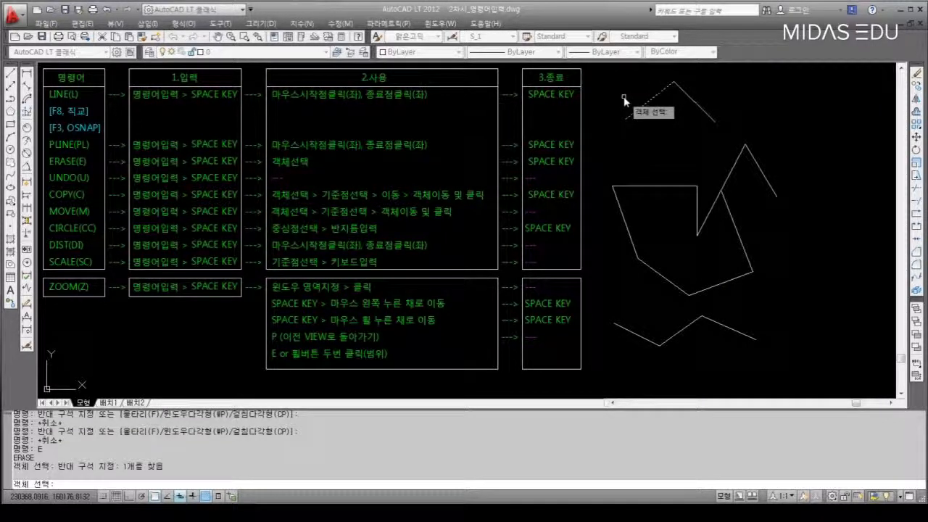
key(space)
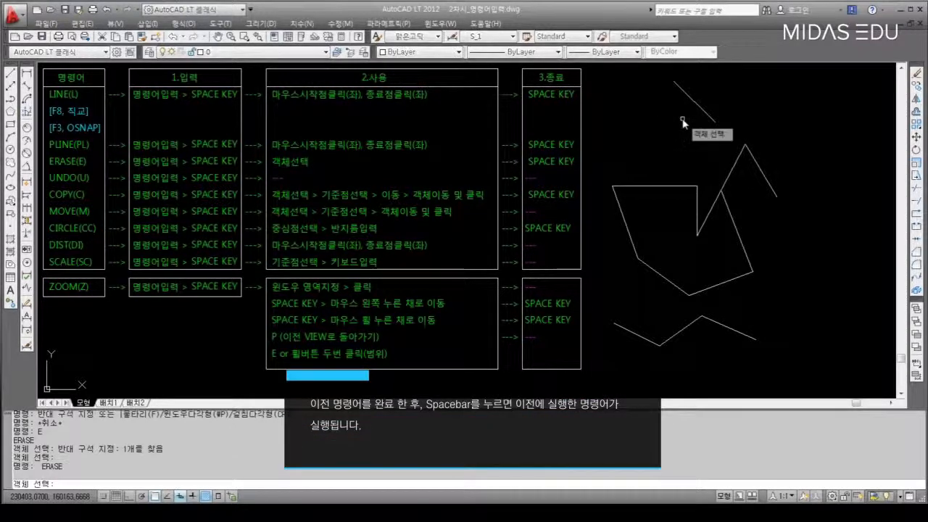
Repeat the Erase command to remove the remaining right diagonal line of the upper peak
key(space)
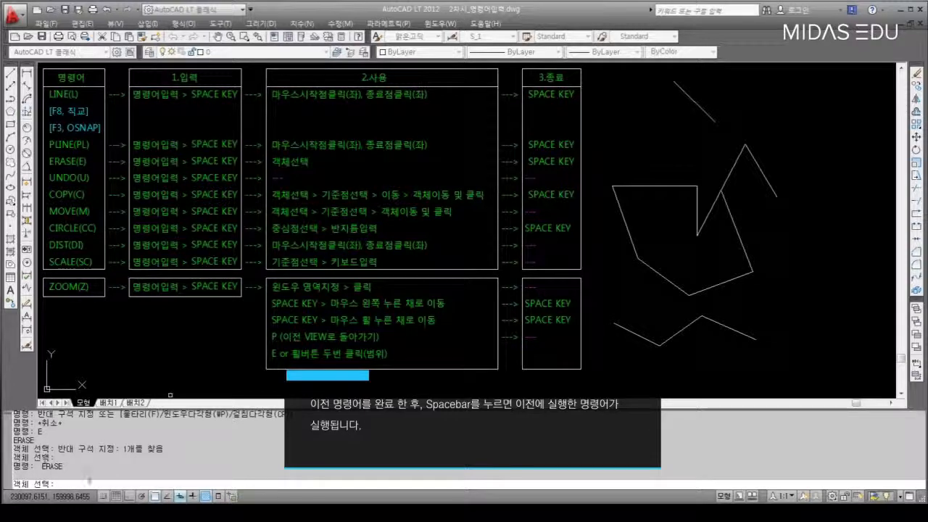
click(708, 90)
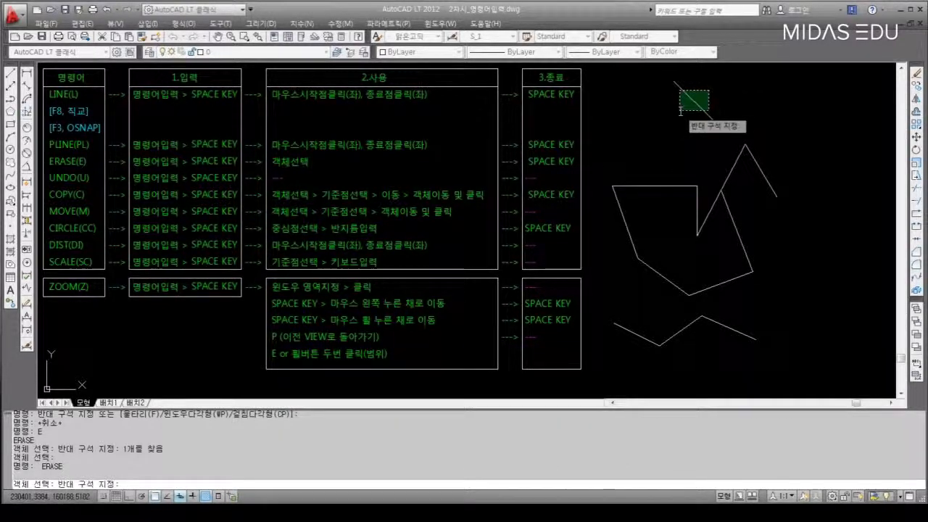
click(680, 110)
key(space)
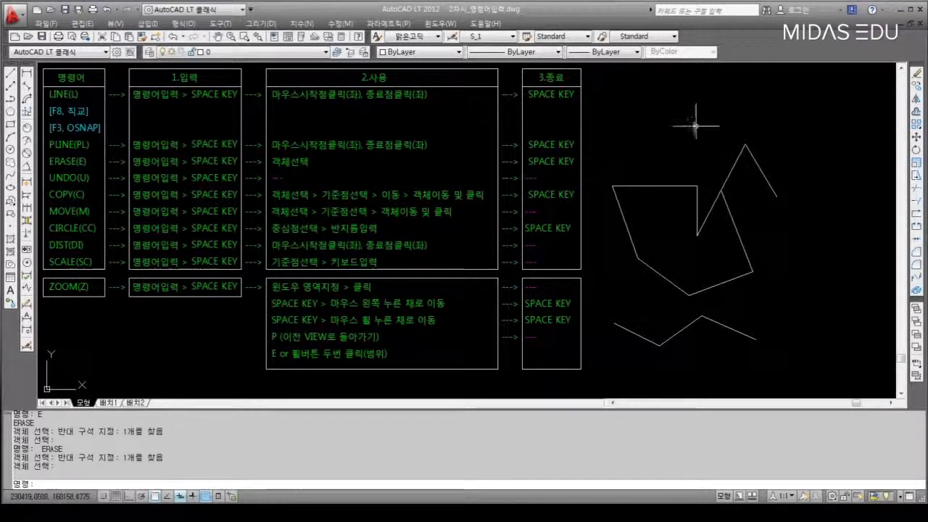
Undo the last two erase operations one after the other to restore both lines of the upper peak
text(U)
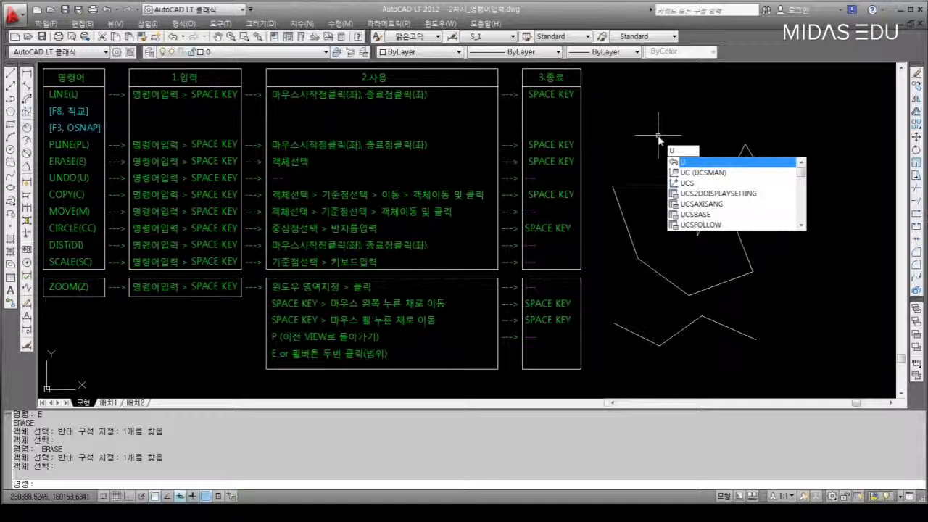
key(space)
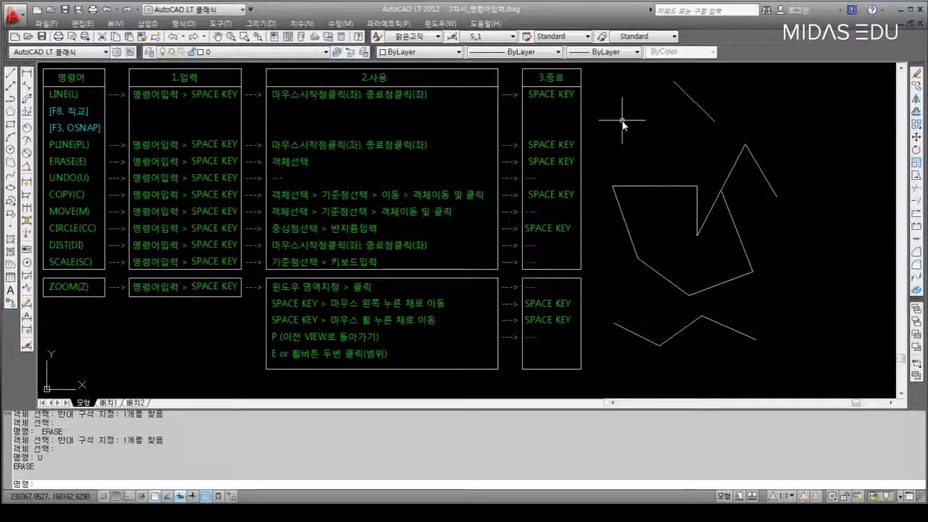
text(u)
key(space)
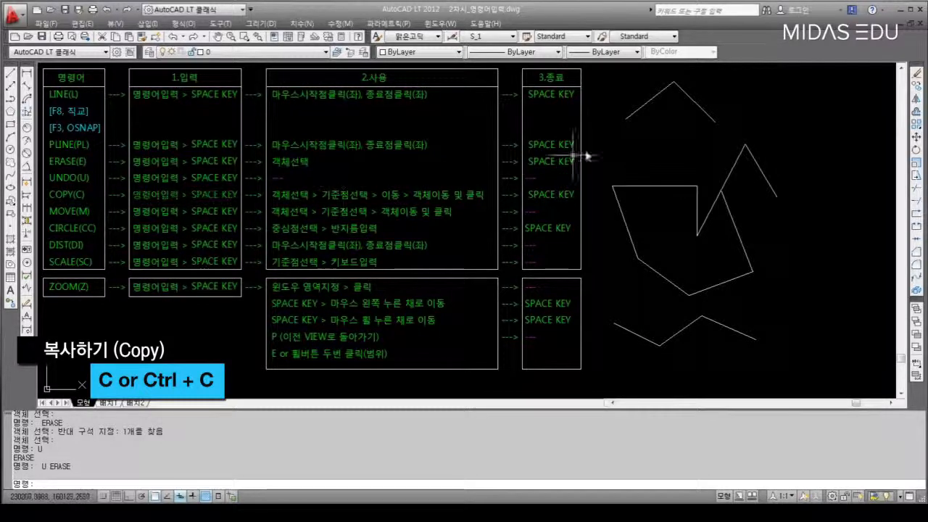
Copy the upper peak's left diagonal line from its apex to the midpoint and lower endpoint of the right diagonal line
key(space)
click(654, 133)
click(631, 99)
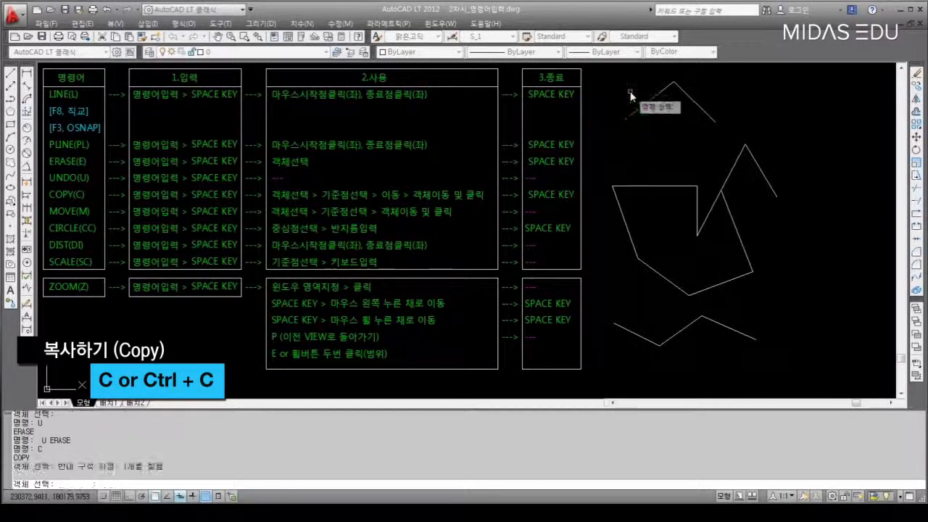
key(space)
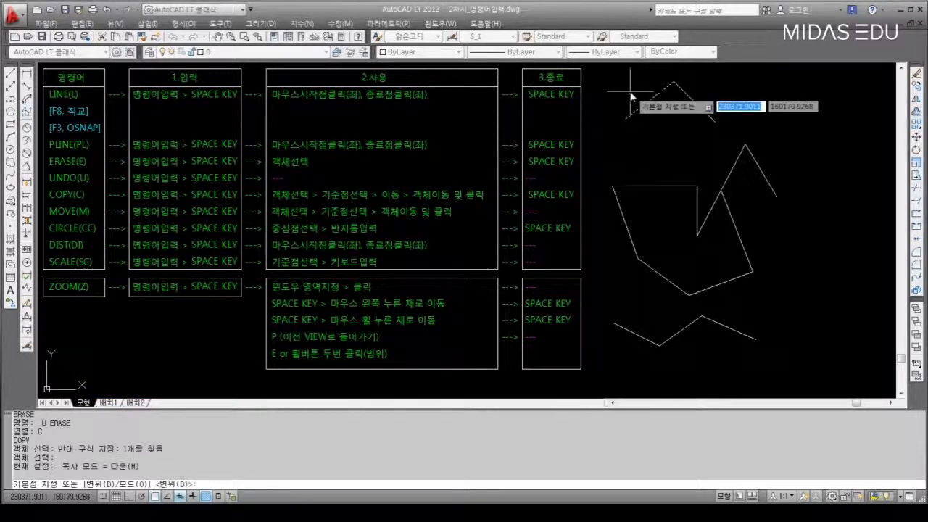
click(673, 81)
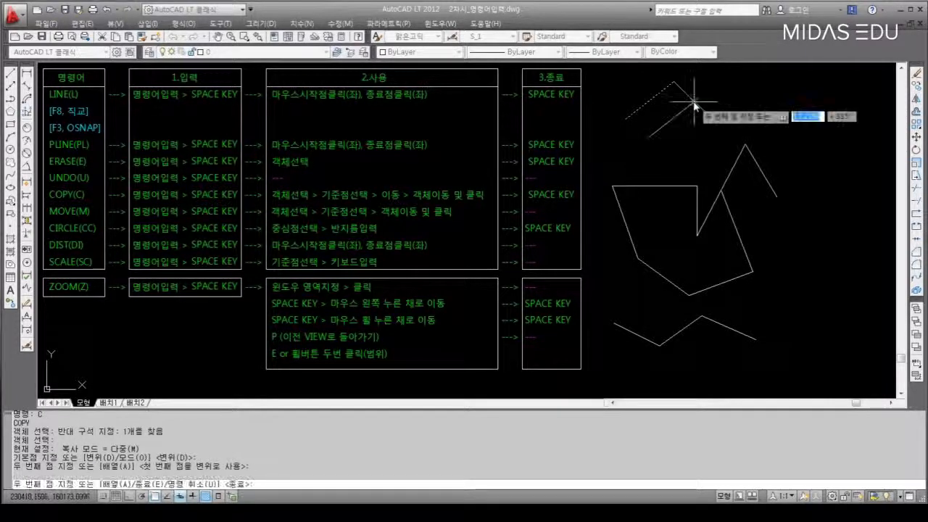
click(696, 102)
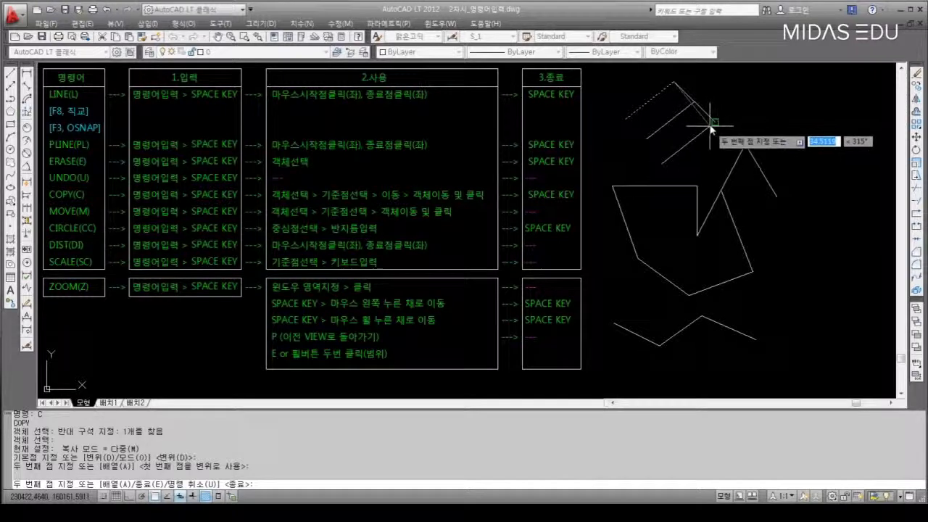
click(713, 133)
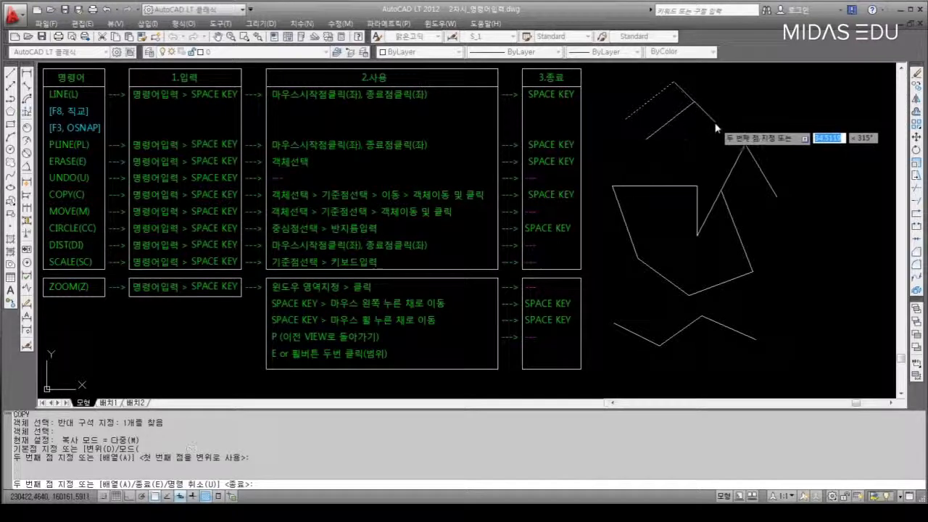
Place three more copies of the diagonal line in a row to the right of the peak and finish the Copy command
click(766, 97)
click(798, 101)
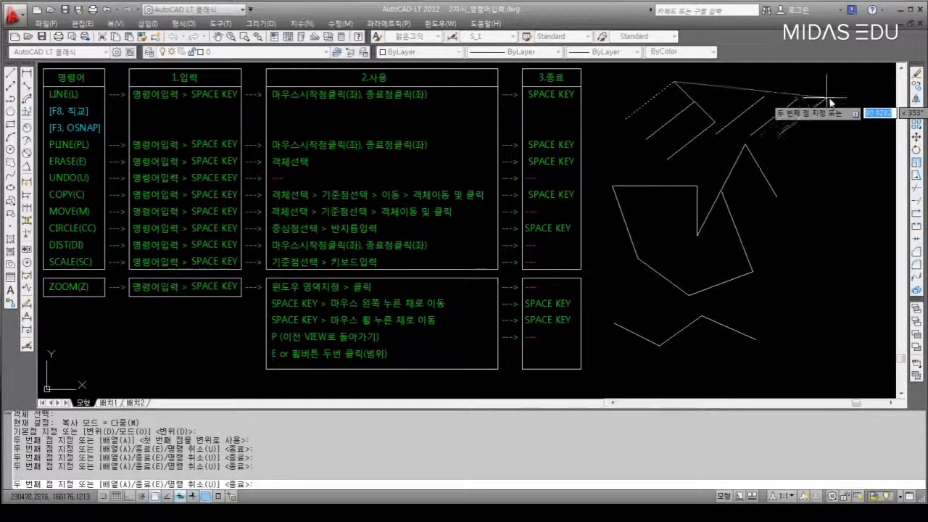
click(829, 93)
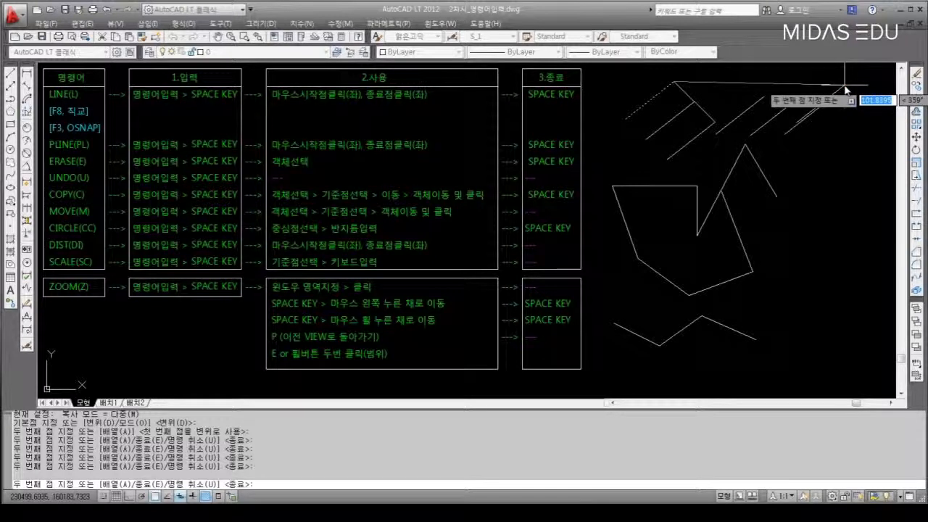
key(space)
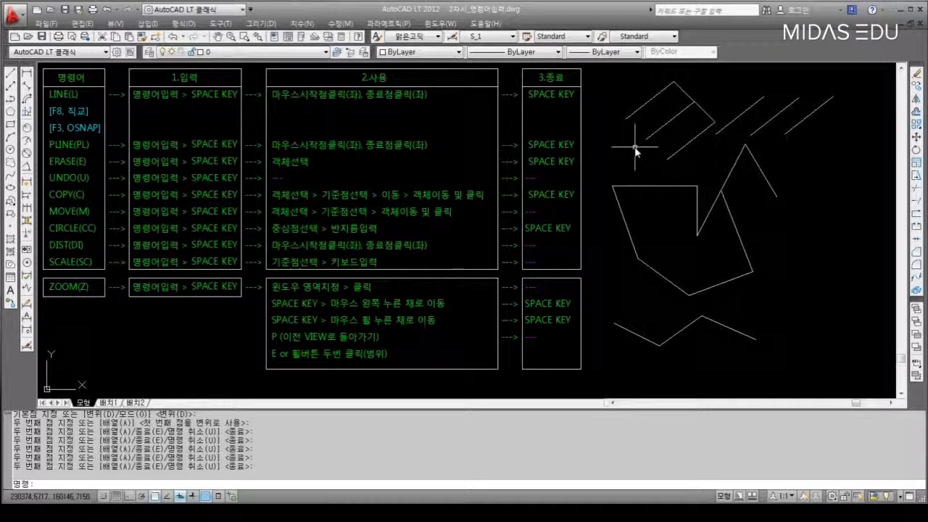
Move the original left diagonal line from its apex endpoint to the lower endpoint of the nearest parallel copy
key(space)
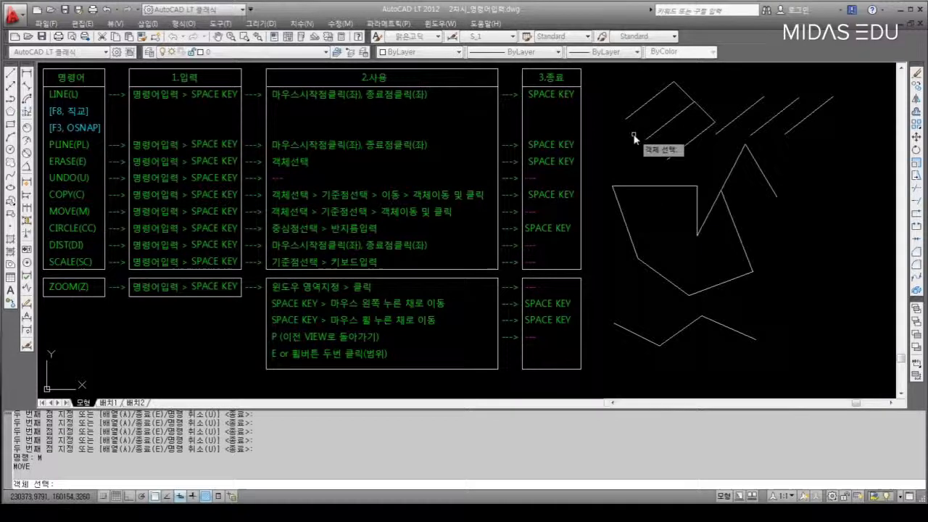
click(622, 110)
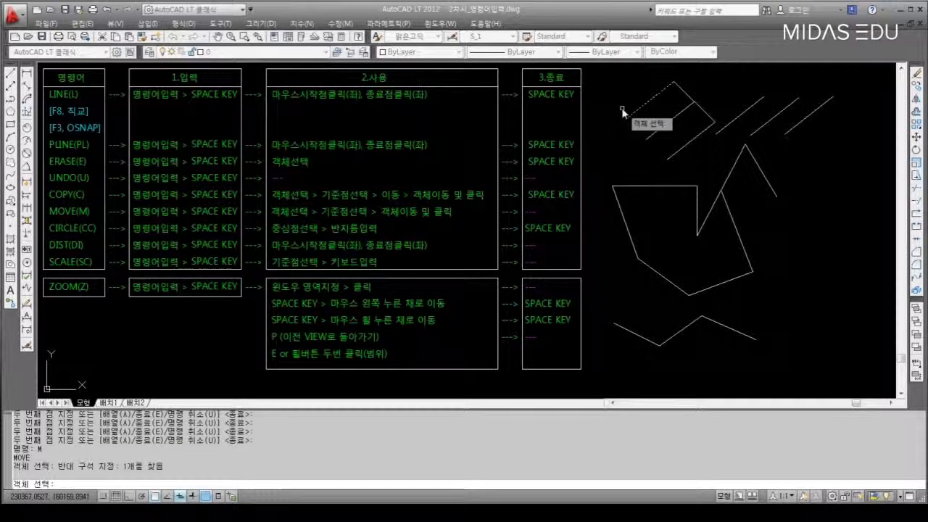
key(space)
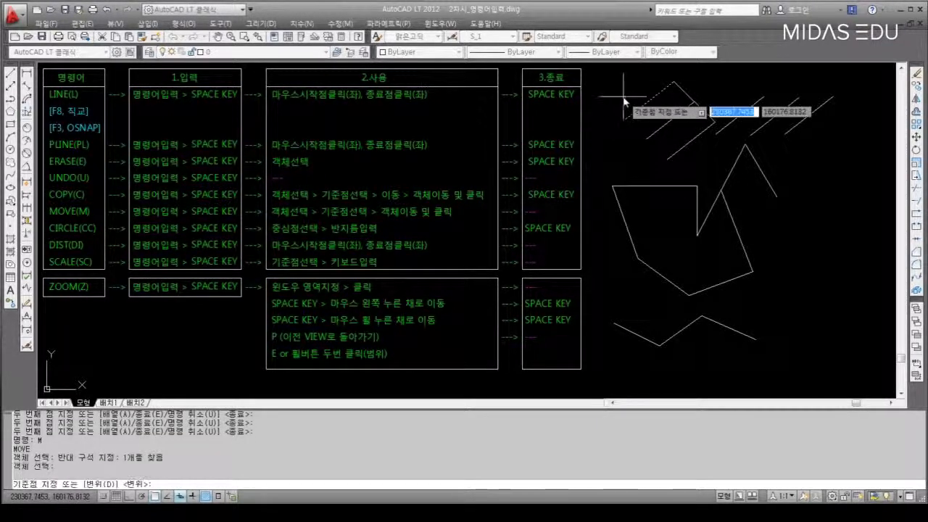
click(673, 84)
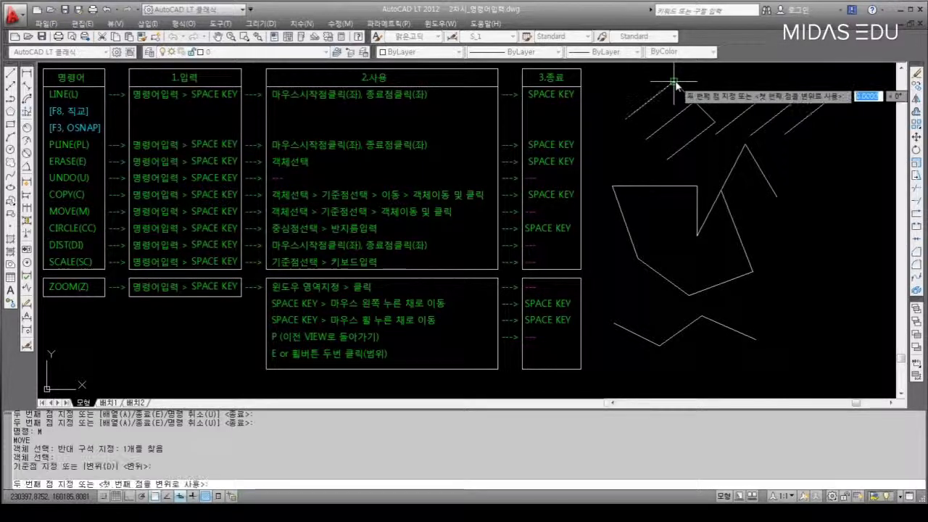
click(645, 142)
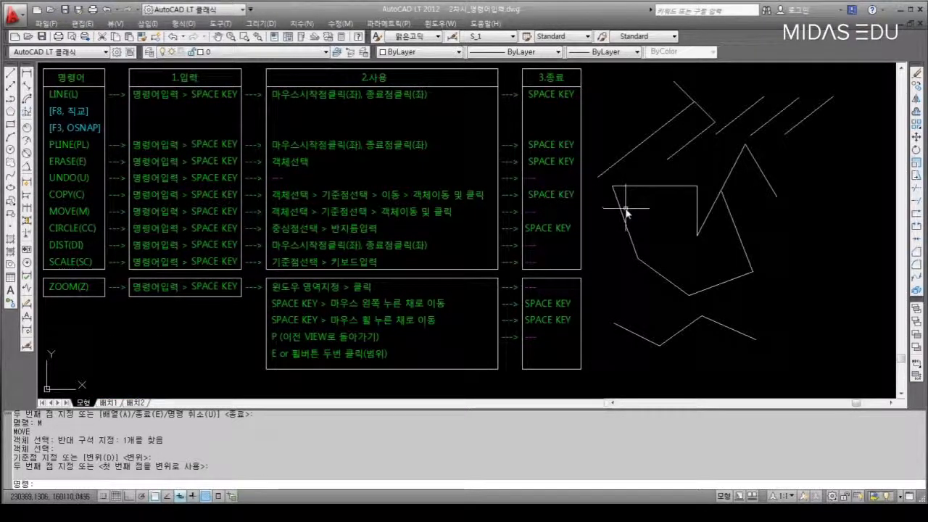
Draw a circle of radius 10 centred on the upper endpoint of the peak's right diagonal line
key(space)
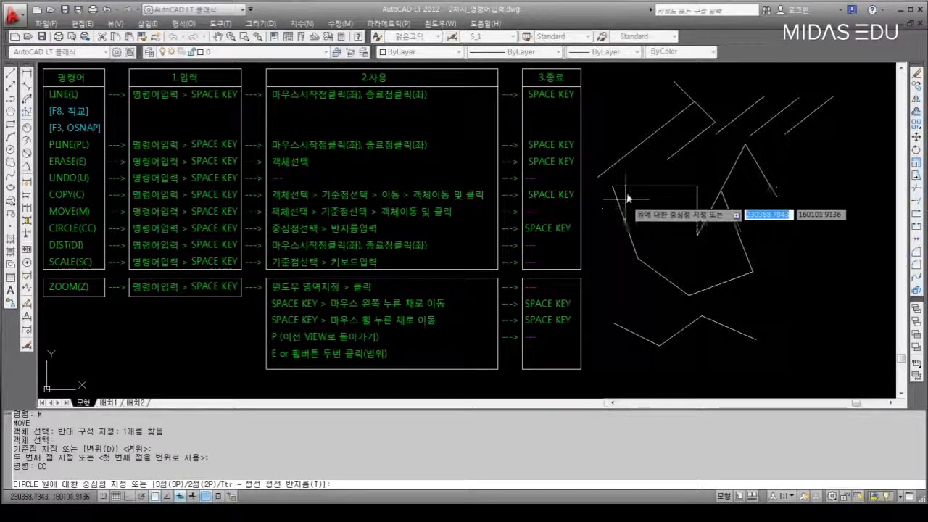
click(672, 85)
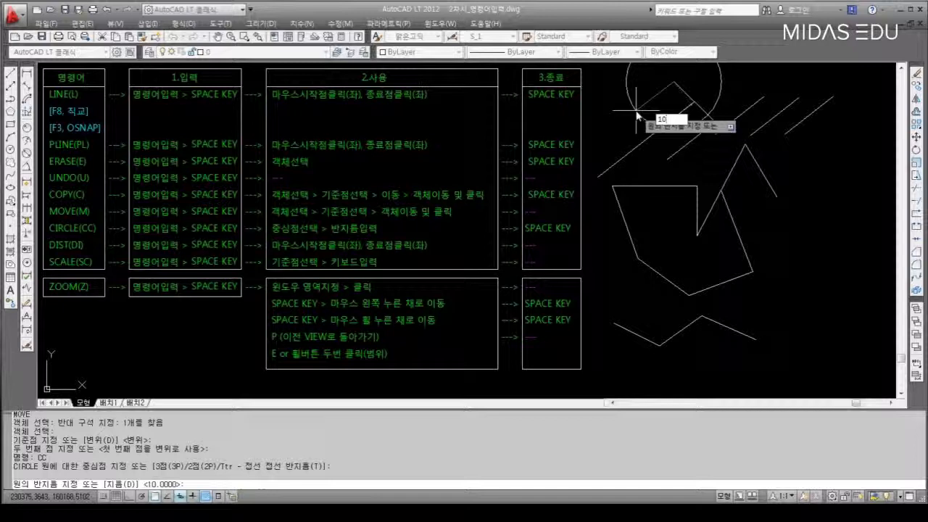
text(10)
key(space)
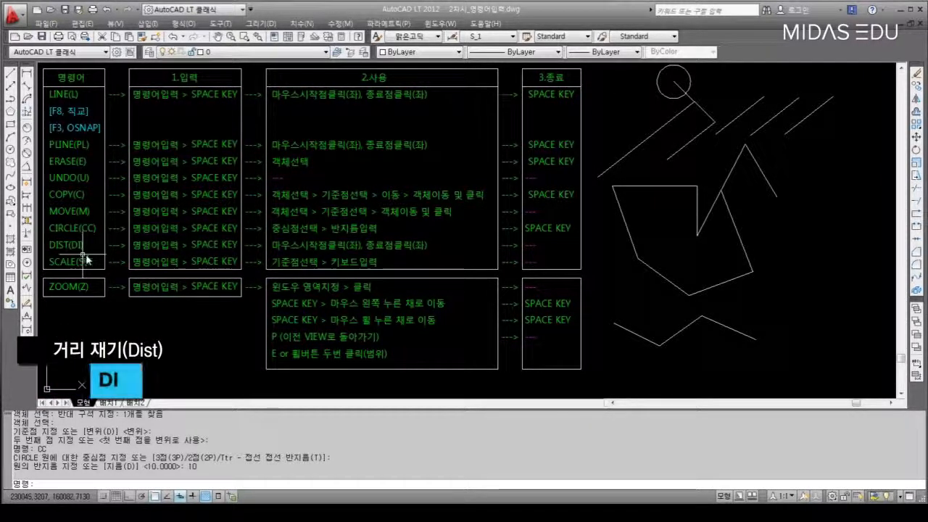
Measure the distance from the circle's centre to its right quadrant point with the Dist command
text(DI)
key(space)
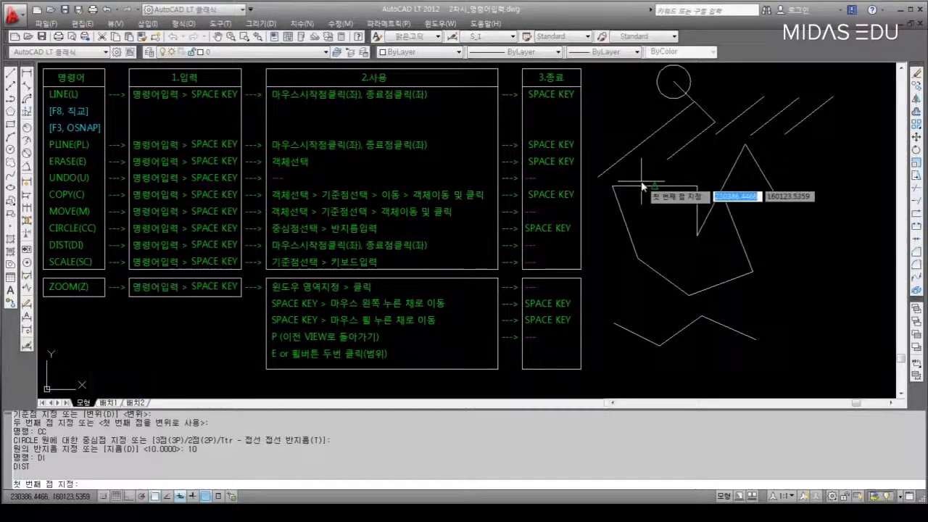
click(674, 85)
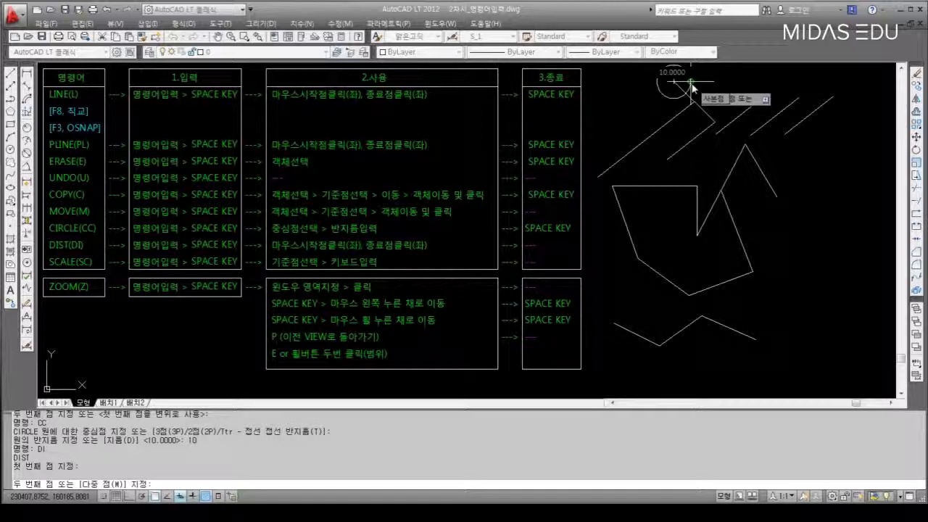
click(692, 86)
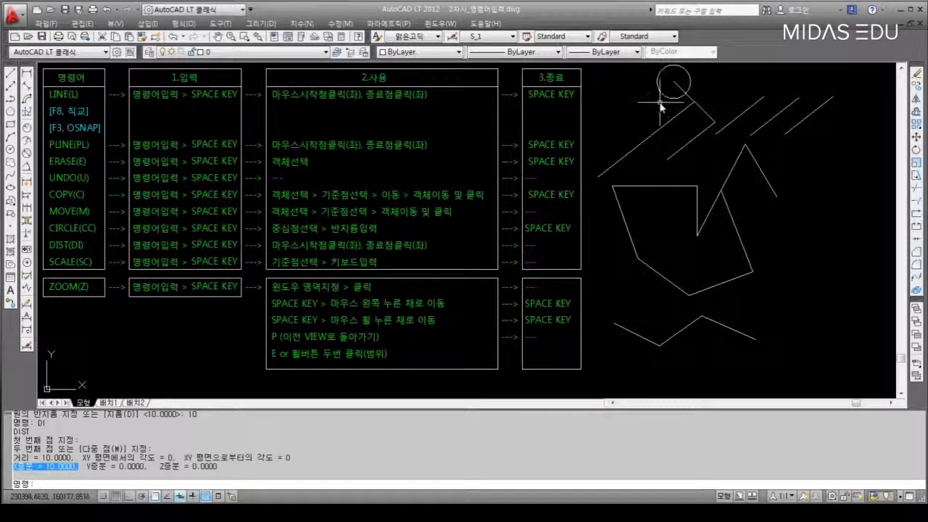
Scale the circle about its centre by a factor of 2
text(SC)
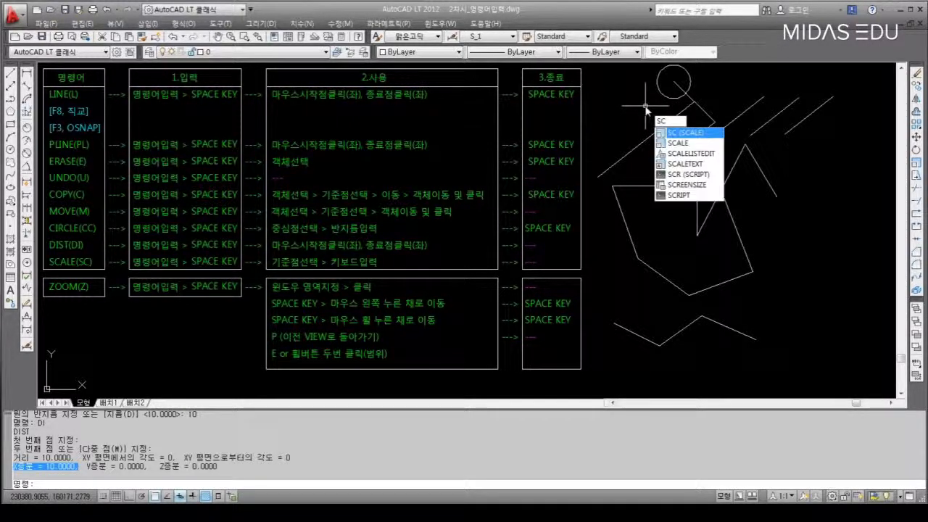
key(space)
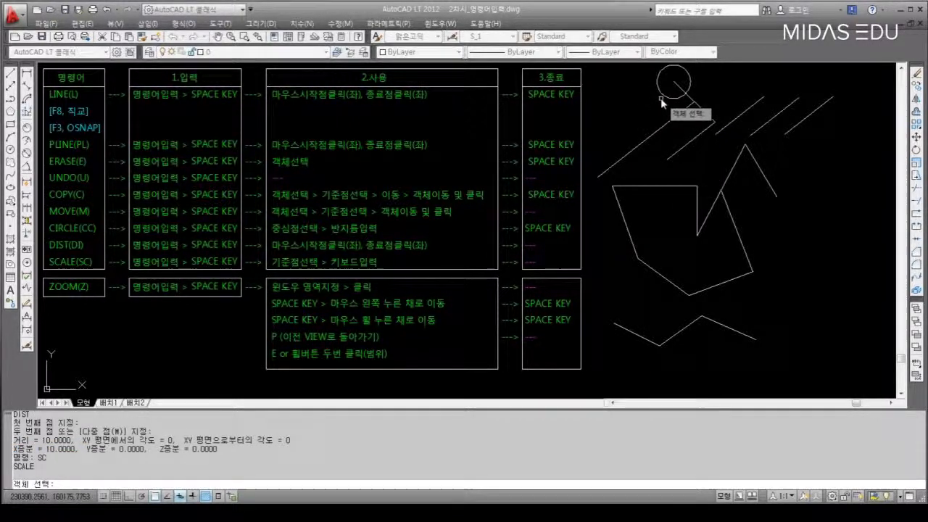
click(664, 95)
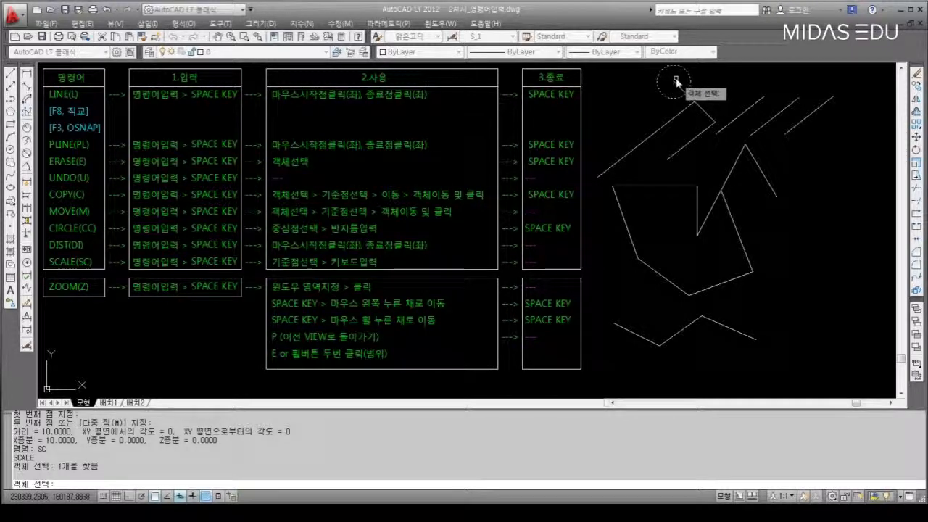
key(space)
click(674, 83)
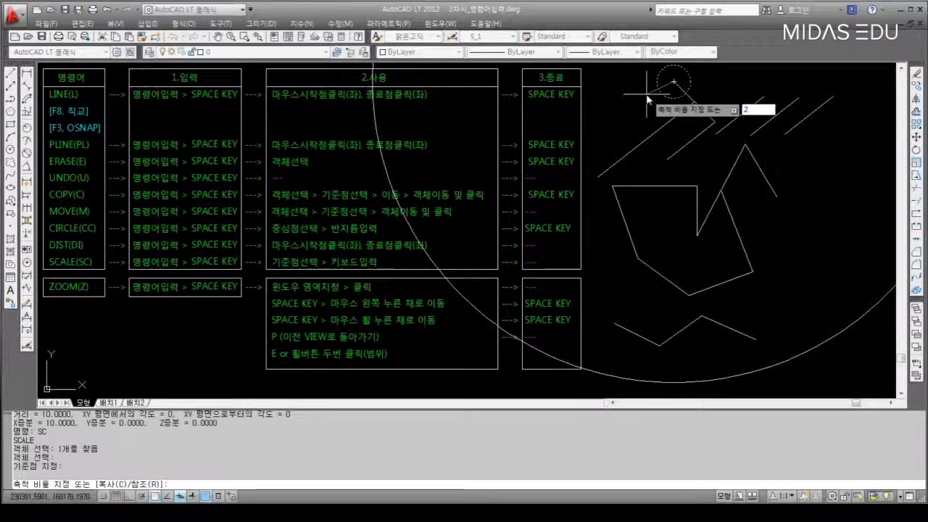
text(2)
key(space)
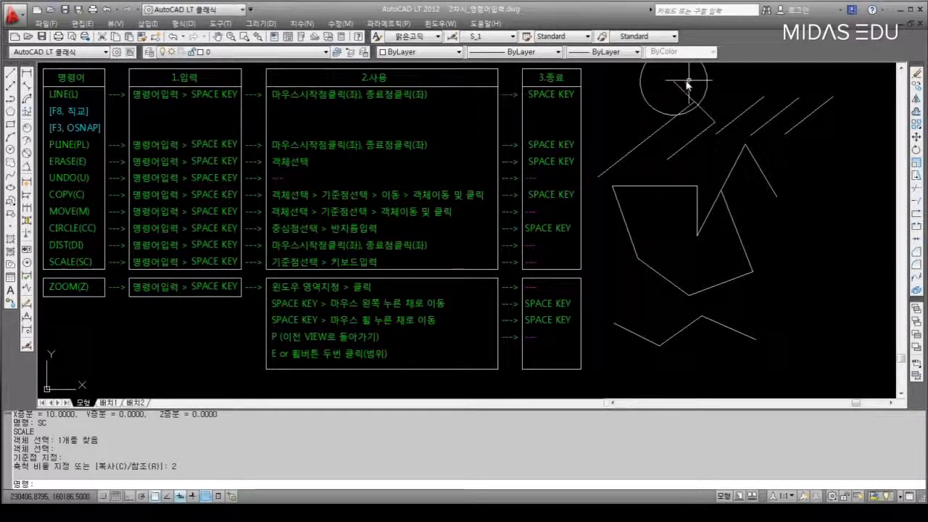
Measure the enlarged circle from its centre to its right quadrant and highlight the X increment in the command history
text(DI)
key(space)
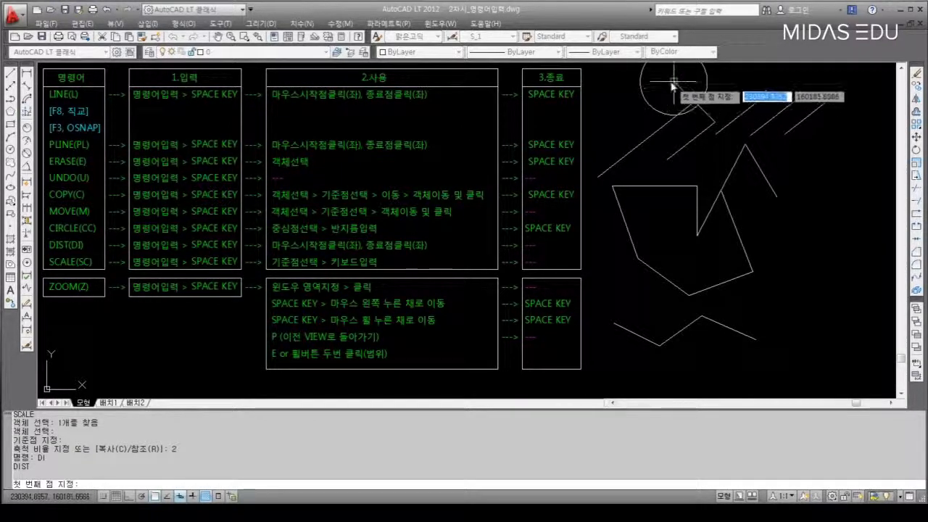
click(673, 82)
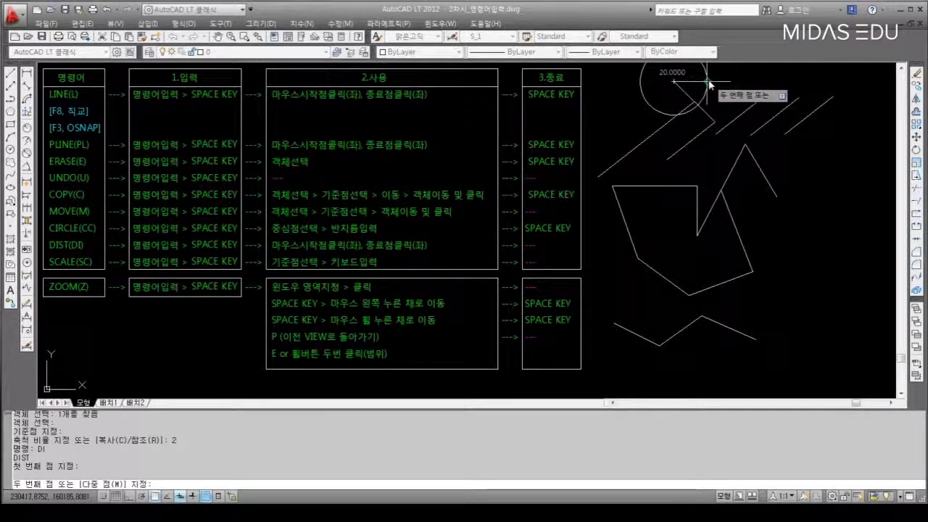
click(708, 82)
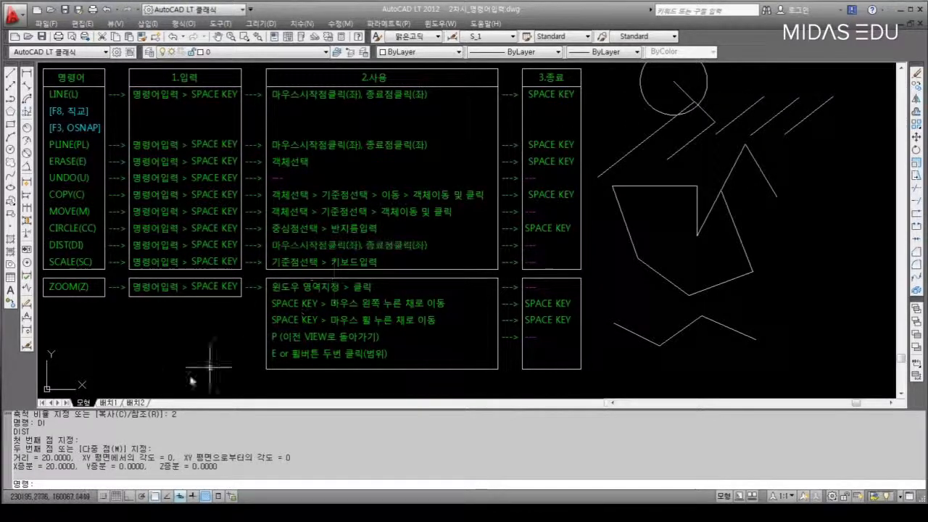
drag(76, 467, 12, 466)
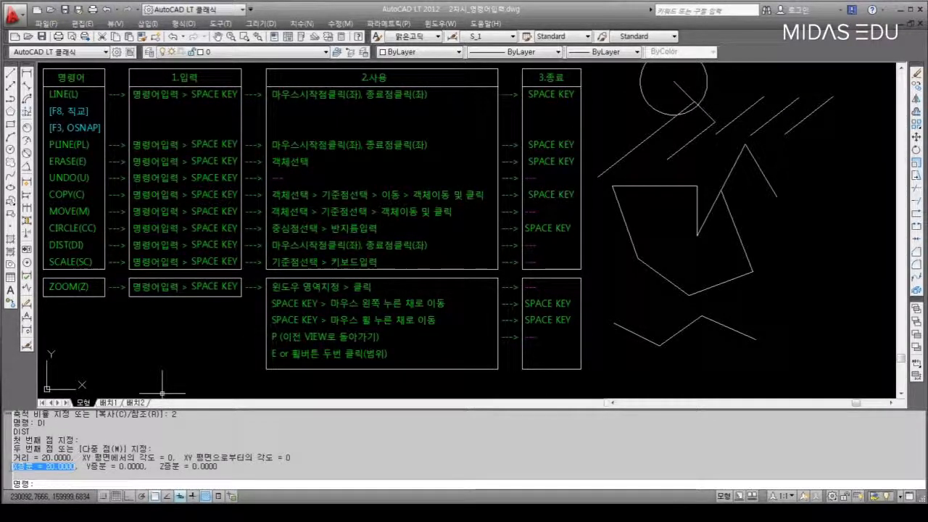
click(163, 340)
click(161, 340)
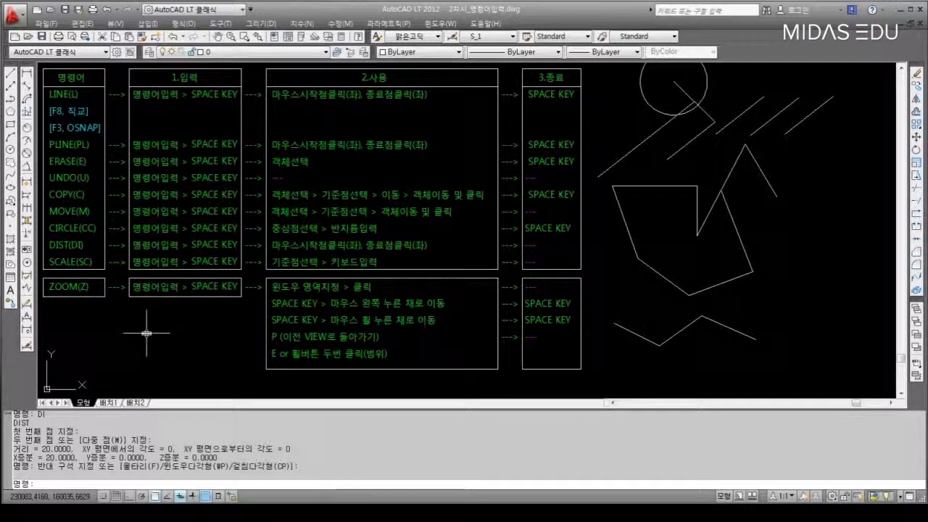
Zoom with a window around the usage box of the ZOOM row in the command table
key(space)
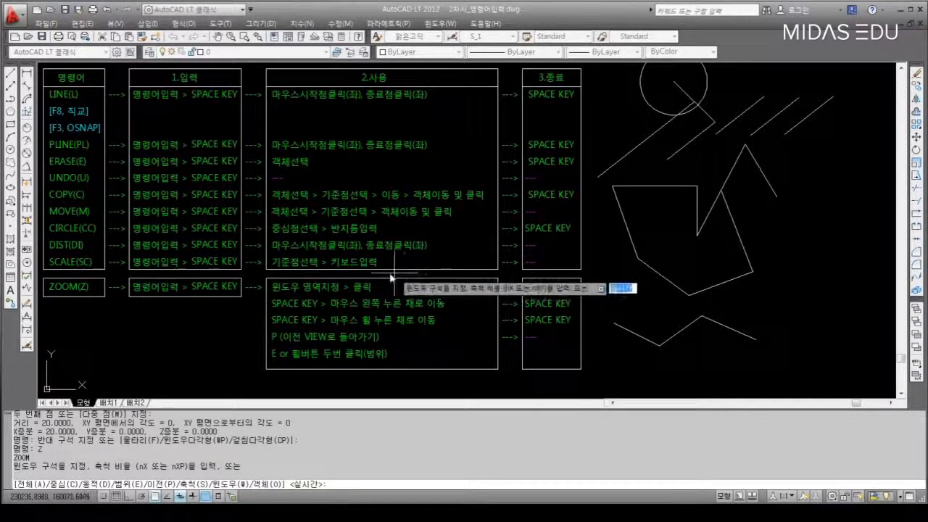
click(504, 276)
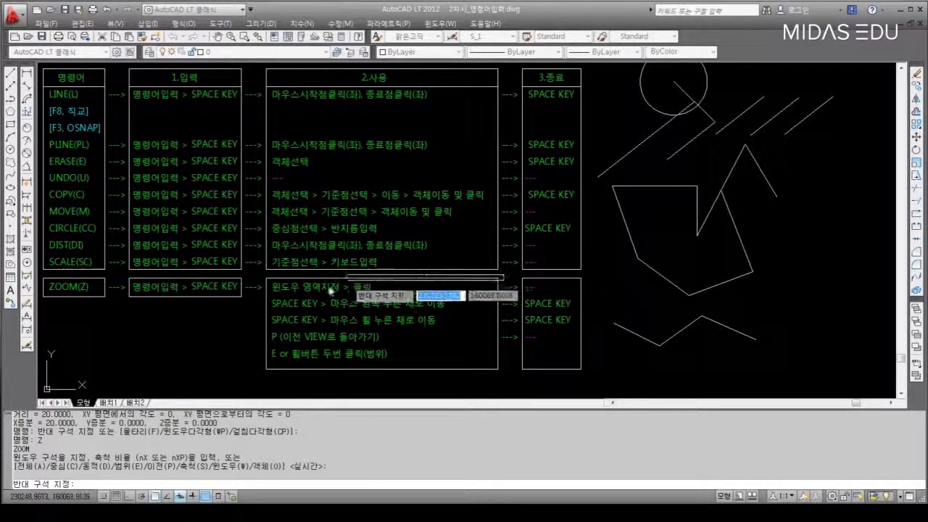
click(261, 378)
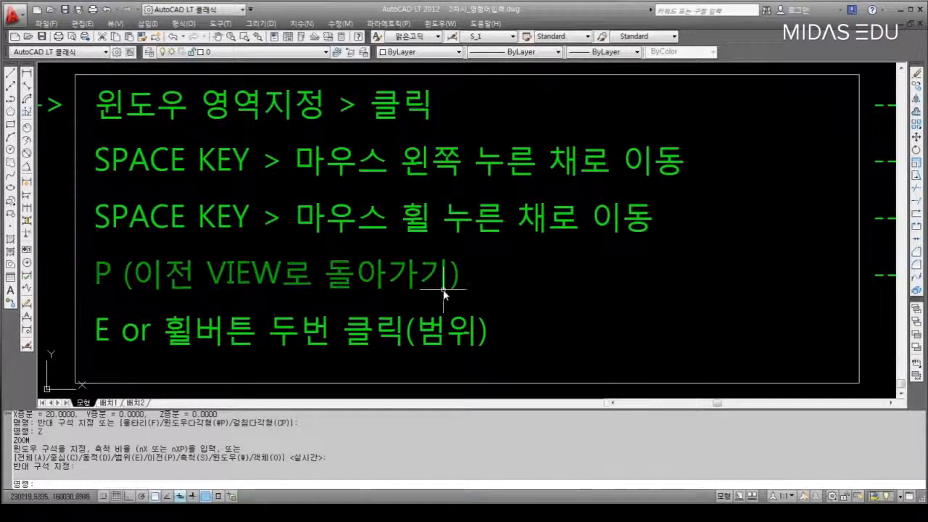
Return to the previous view with the Zoom command's P option
text(z)
key(space)
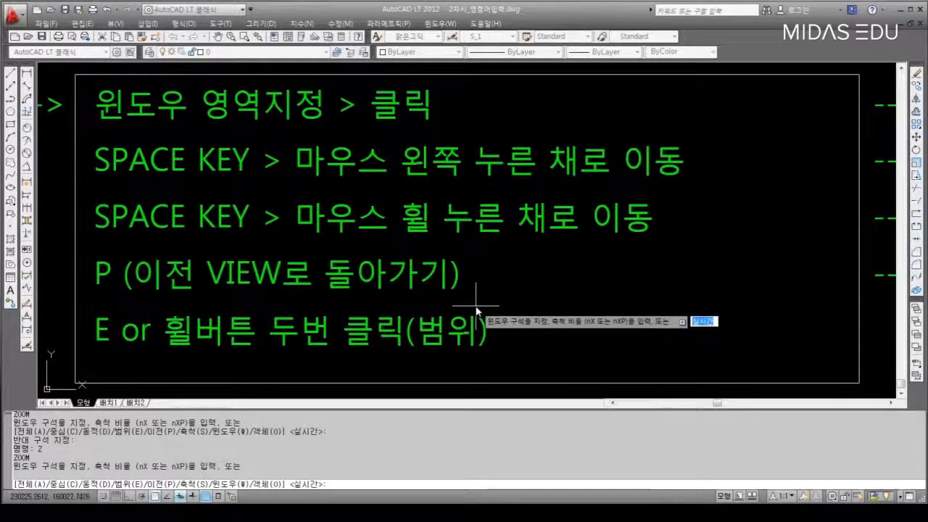
text(P)
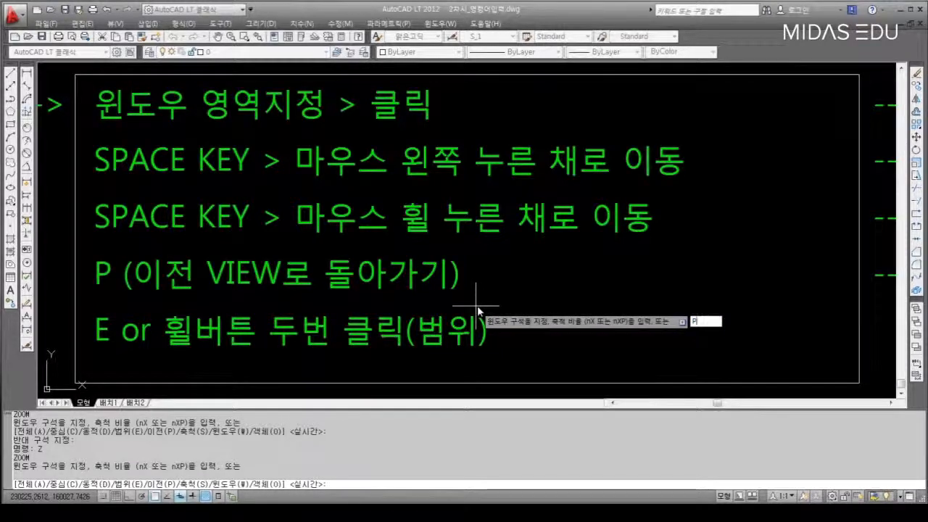
key(space)
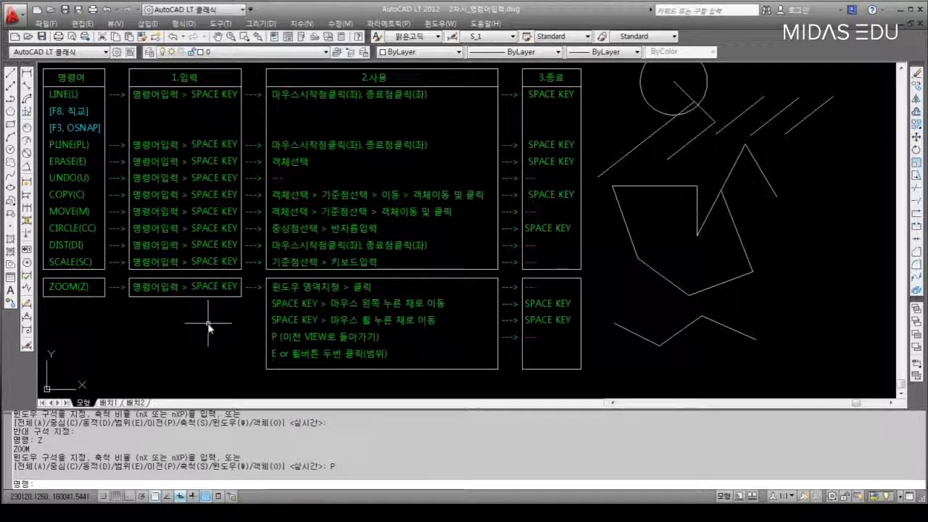
Zoom the command table view in real time with the Zoom command, pan it slightly, and leave the command
key(space)
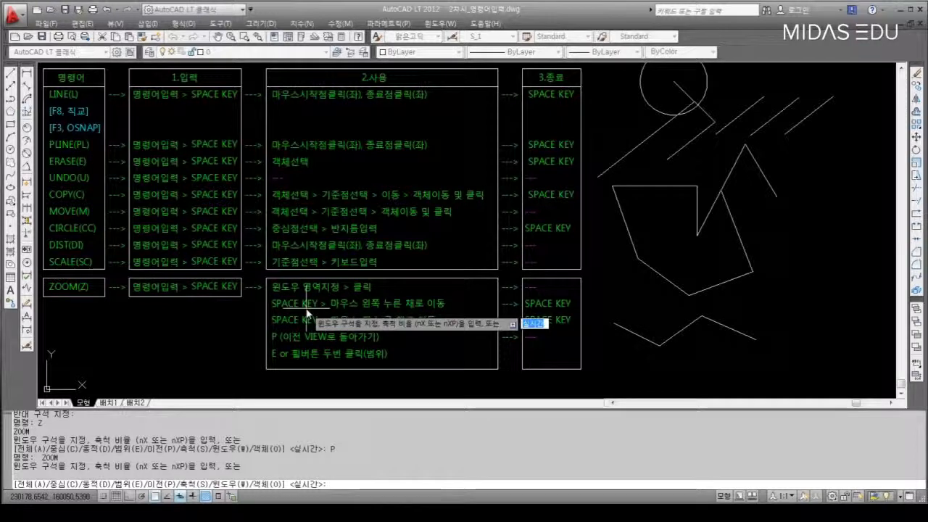
key(space)
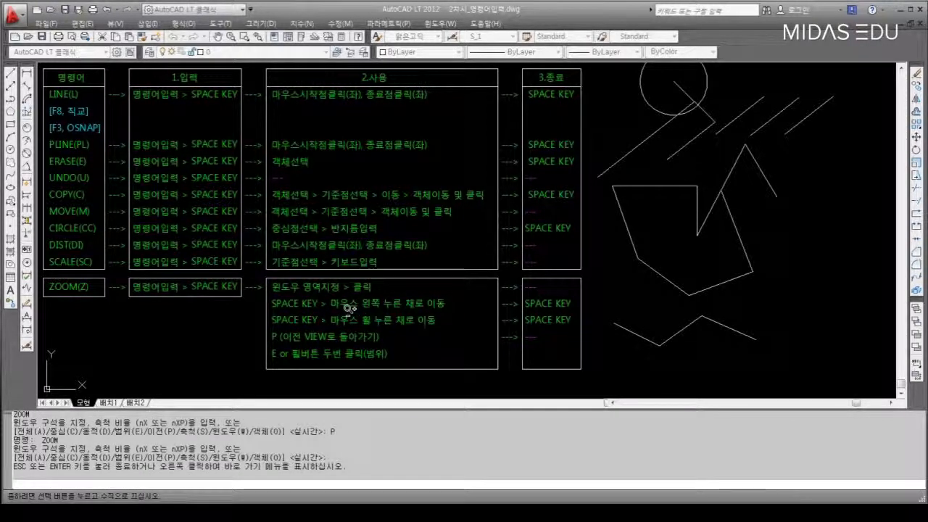
mouse_move(385, 314)
mouse_down()
mouse_move(387, 215)
mouse_move(376, 355)
mouse_move(387, 207)
mouse_move(390, 395)
mouse_move(385, 292)
mouse_move(401, 189)
mouse_move(394, 338)
mouse_move(404, 500)
mouse_move(400, 403)
mouse_up()
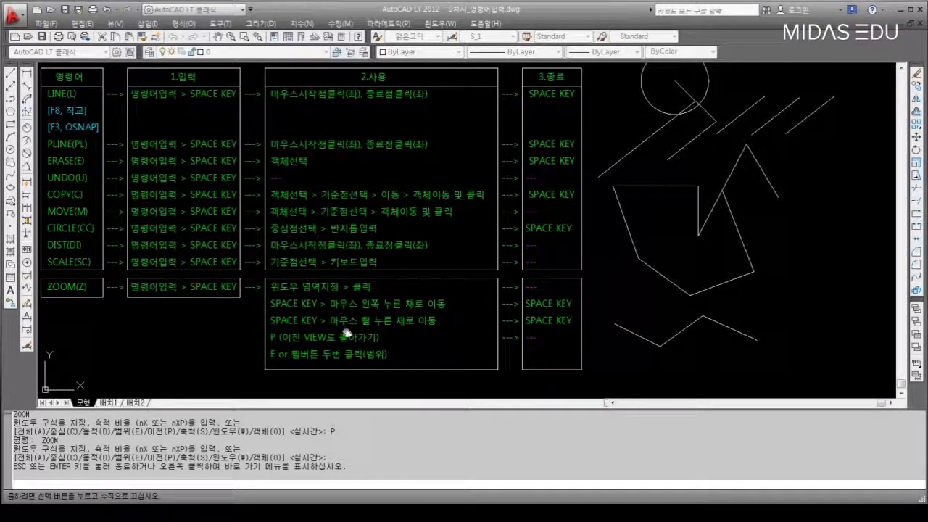
mouse_move(346, 333)
middle_down()
mouse_move(295, 305)
mouse_move(272, 206)
mouse_move(435, 208)
mouse_move(488, 324)
mouse_move(311, 326)
mouse_move(308, 227)
mouse_move(501, 196)
mouse_move(616, 301)
mouse_move(464, 381)
mouse_move(234, 353)
mouse_move(242, 265)
mouse_move(385, 276)
mouse_move(350, 336)
middle_up()
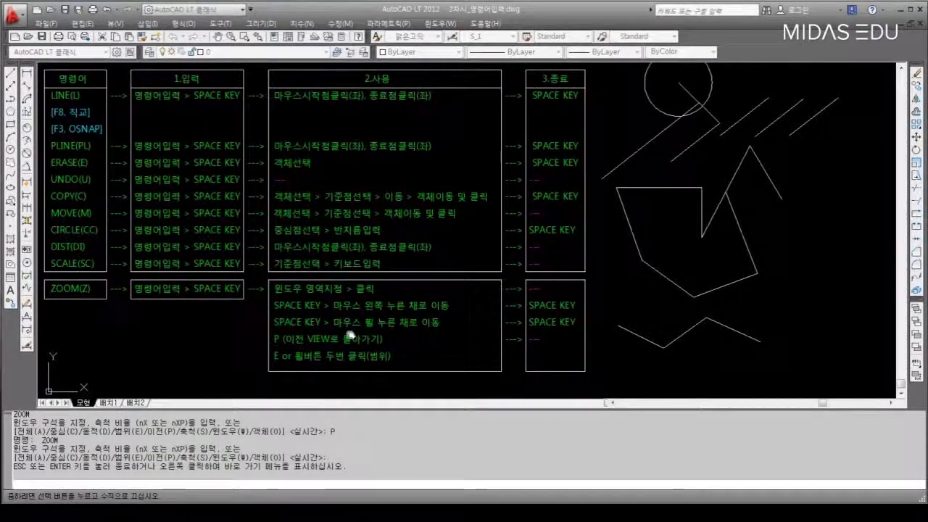
key(Escape)
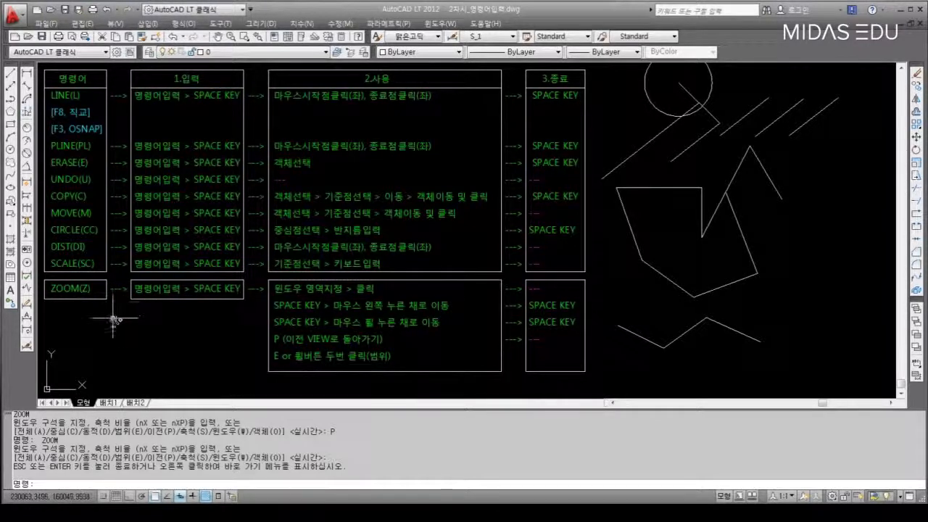
Draw a long, nearly horizontal line just below the command table, extending from the table's left part to beyond the sample shapes
text(L)
key(space)
click(192, 382)
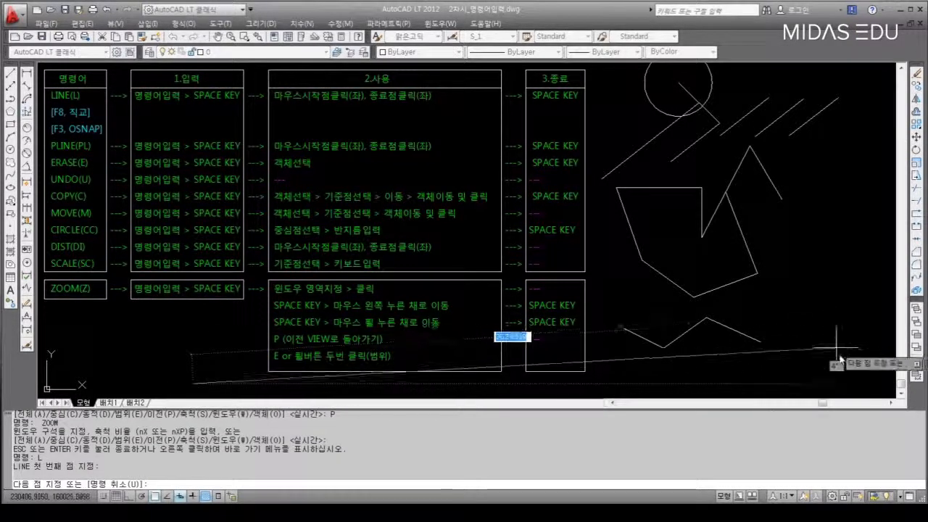
click(873, 379)
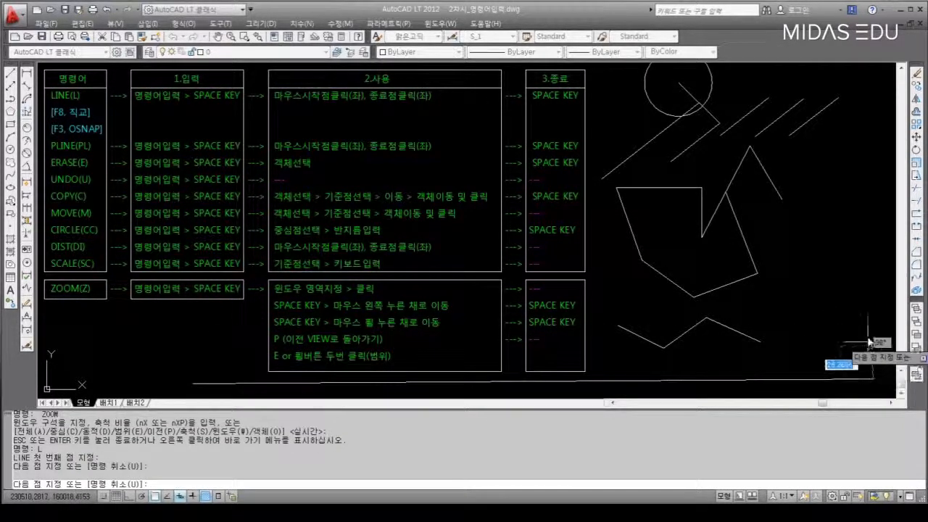
key(space)
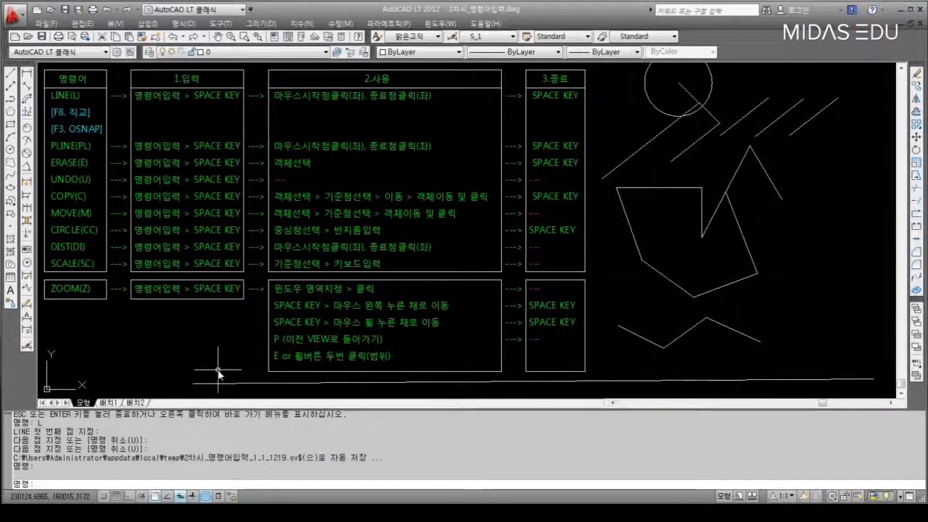
Move the long line to the right by its own length, using its left endpoint as base point and its right endpoint as destination
text(m)
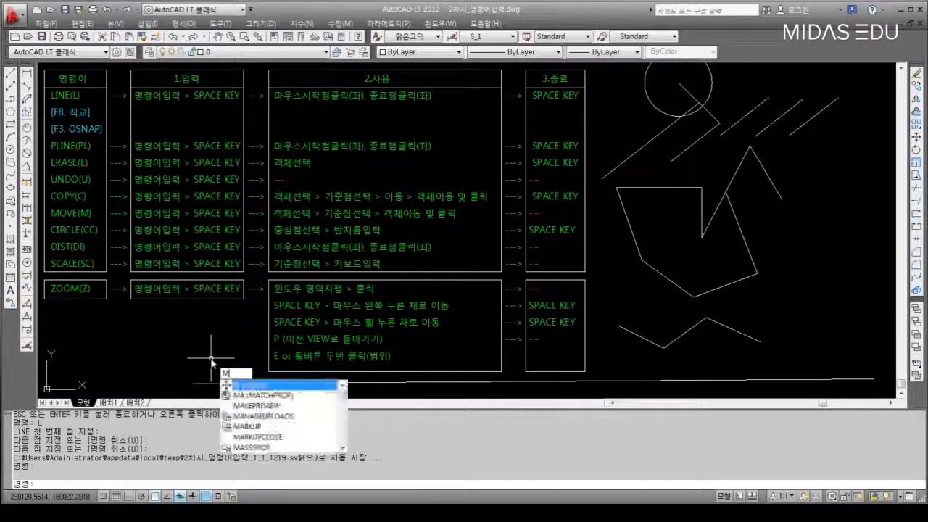
key(space)
click(210, 367)
click(192, 391)
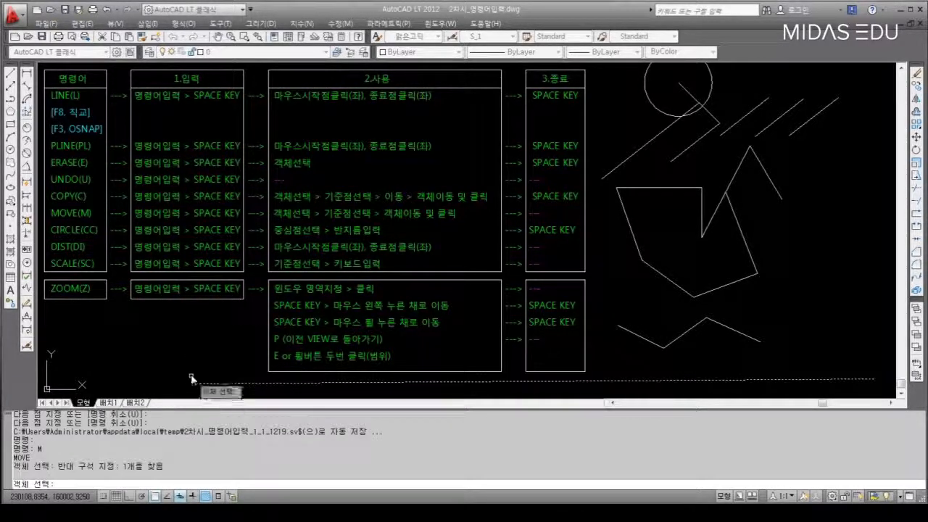
key(space)
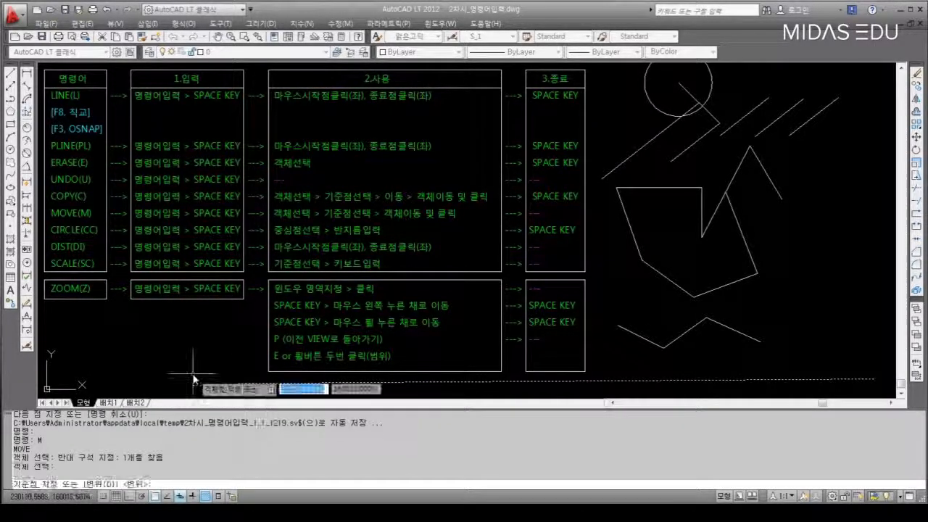
click(194, 385)
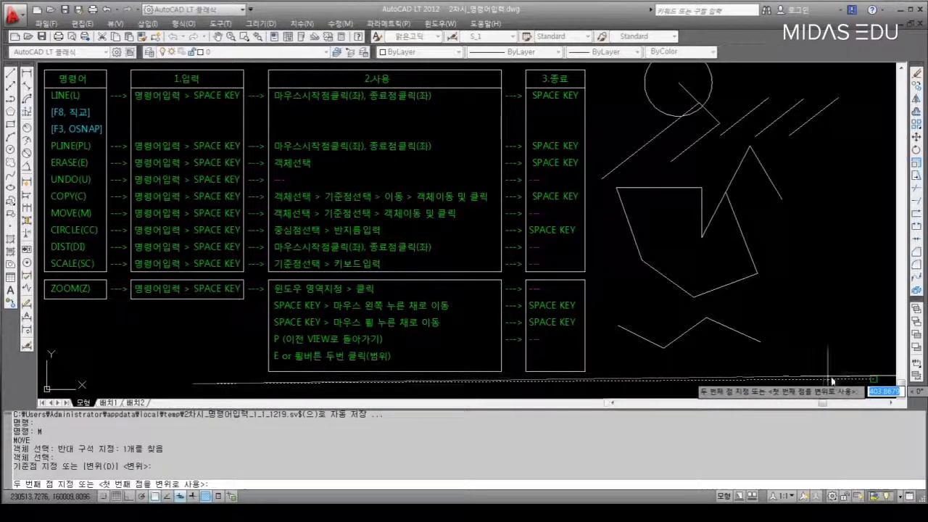
click(873, 380)
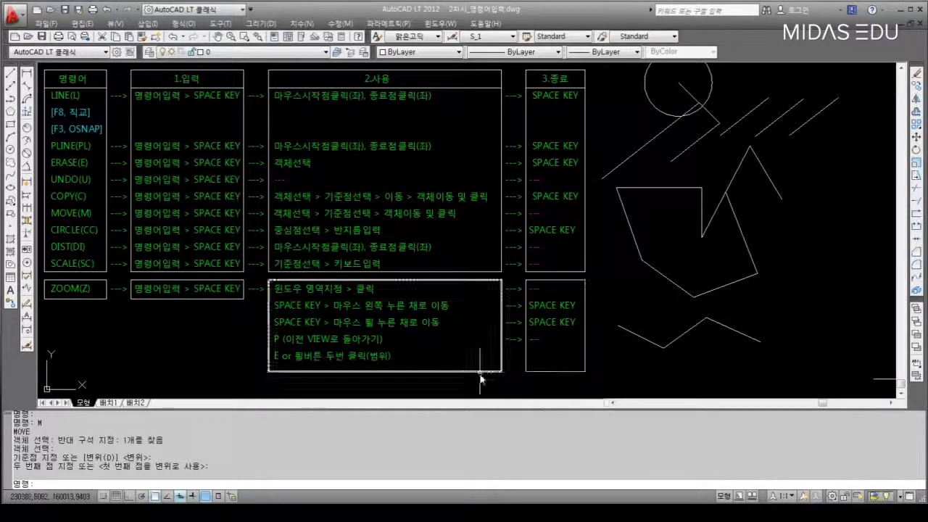
Zoom to the extents of the whole drawing with the Zoom command's E option
text(z)
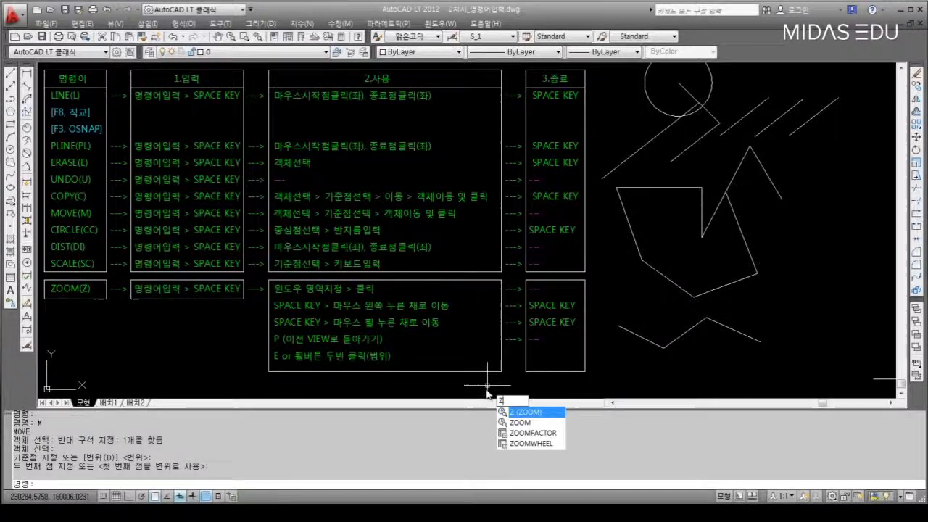
key(space)
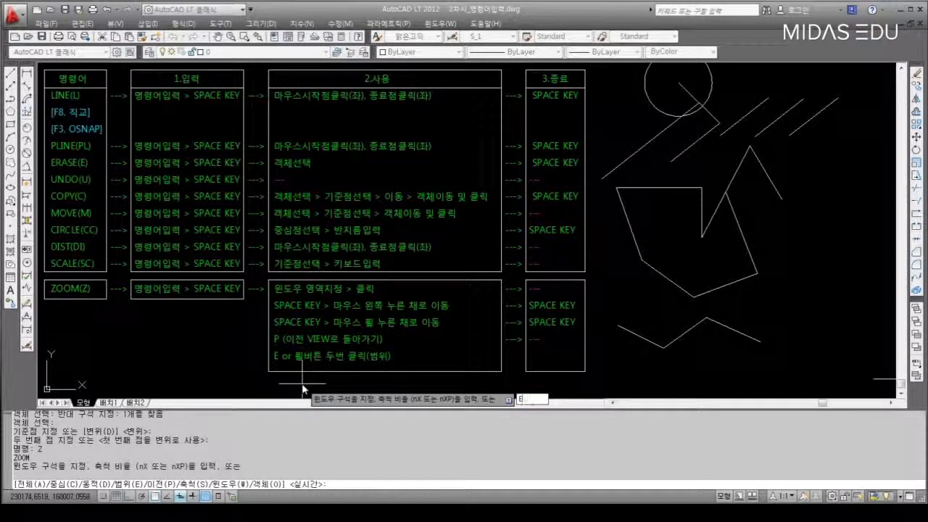
text(e)
key(space)
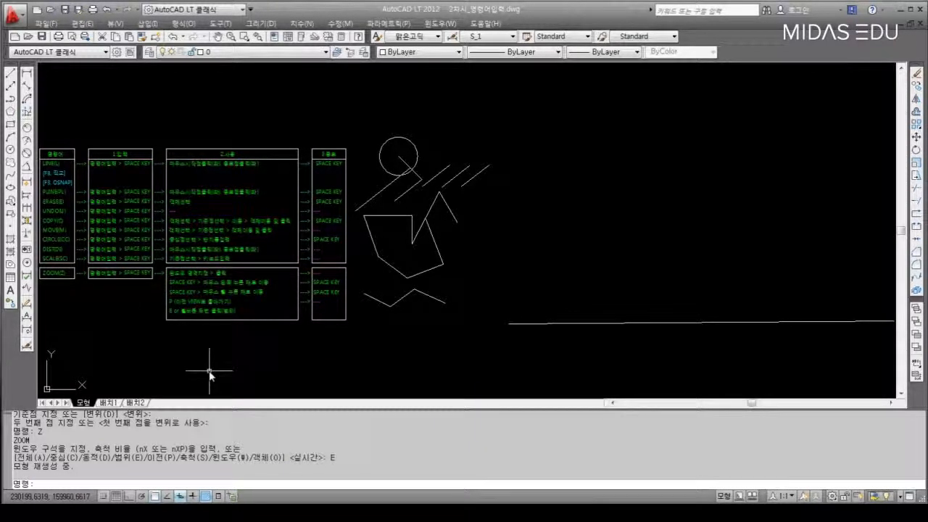
Restore the previous close view of the command table with the Zoom command's P option
text(z)
key(space)
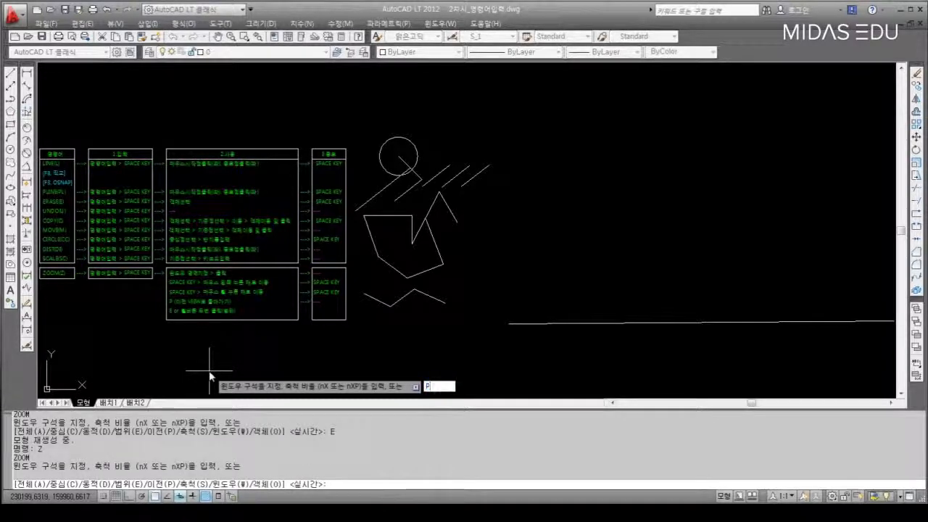
key(space)
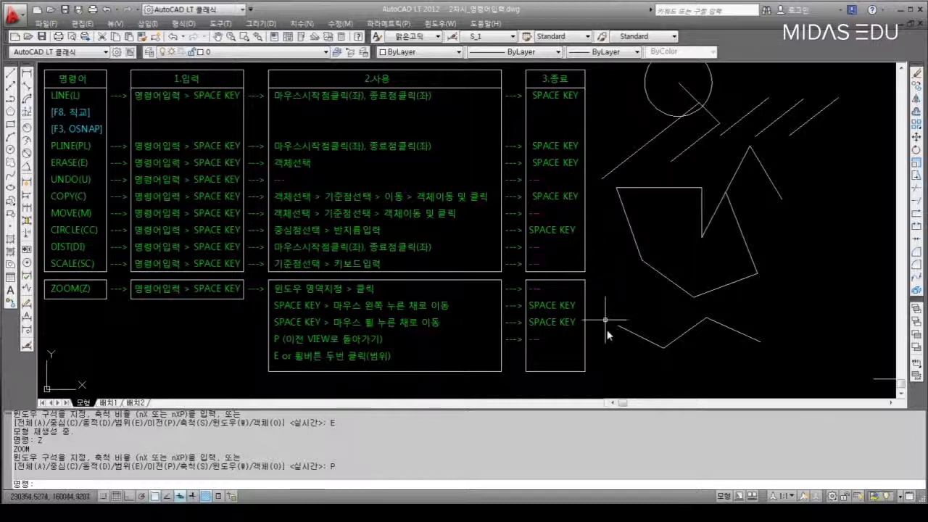
click(600, 374)
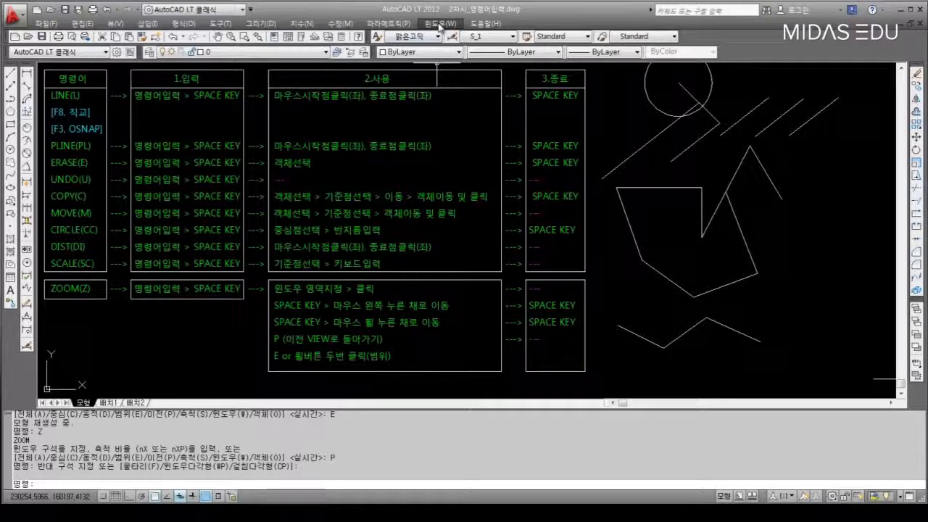
Bring up the open drawing 2차시.dwg, look over its sheet and footing sketch, and return to 2차시_명령어입력.dwg
click(439, 24)
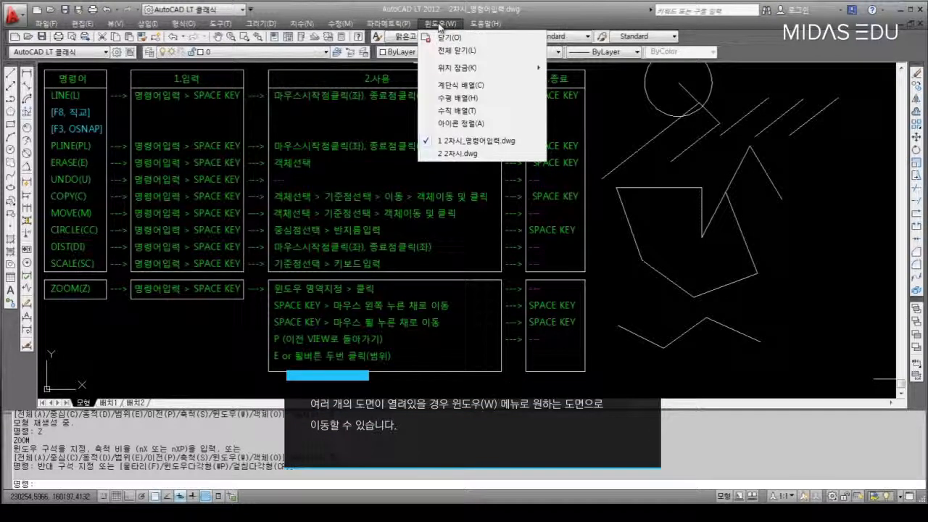
click(465, 154)
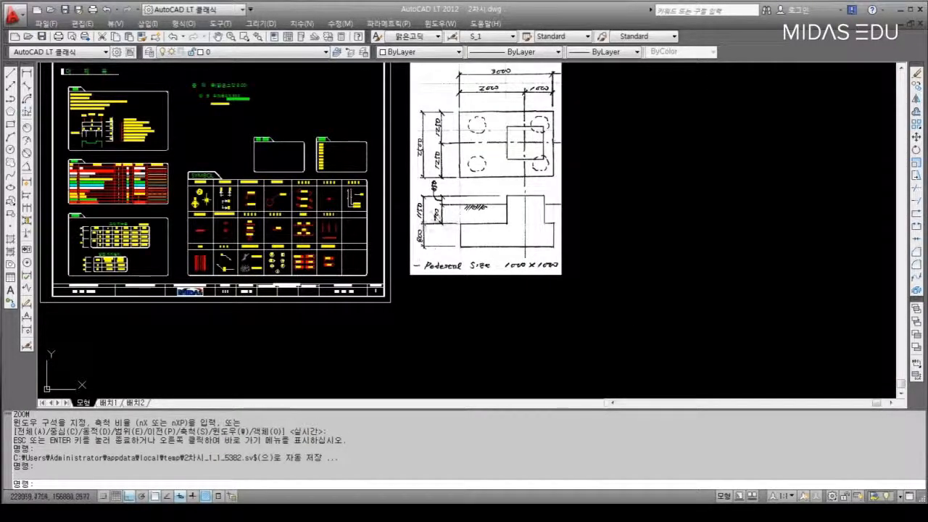
middle_drag(432, 258, 438, 274)
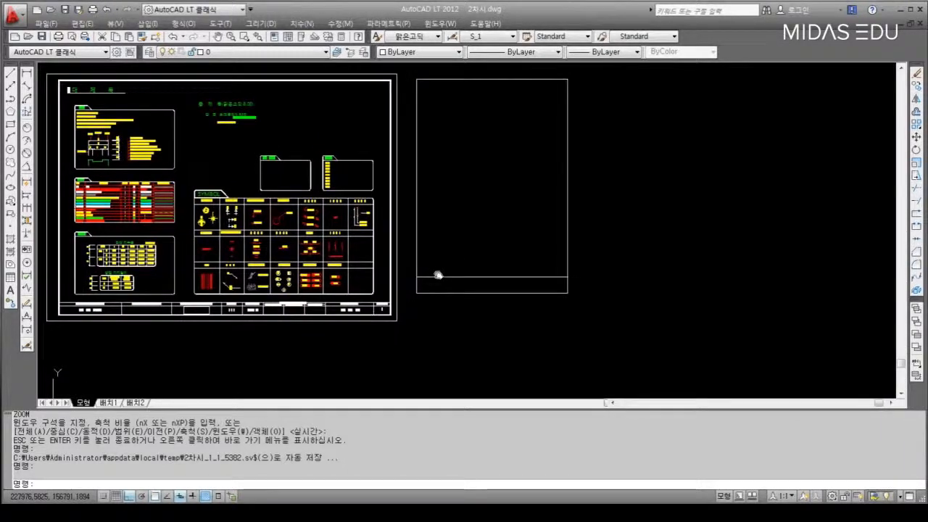
click(444, 25)
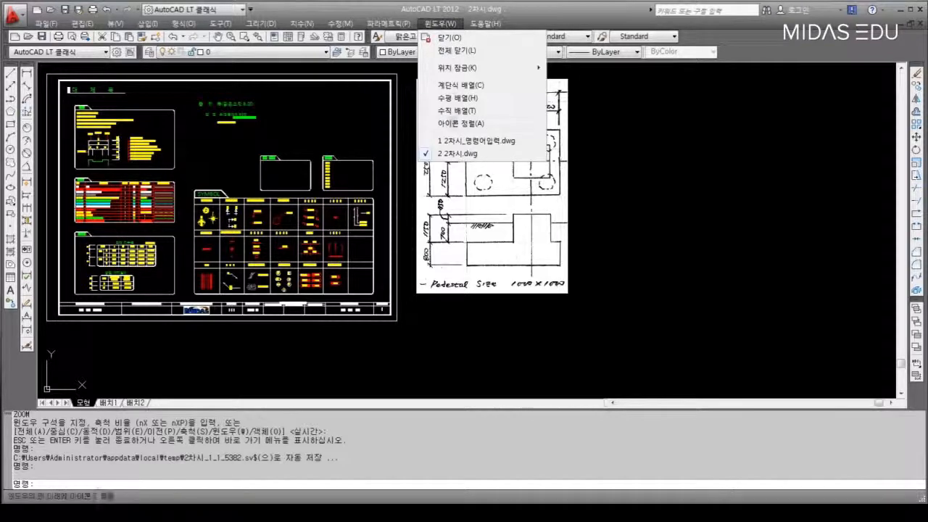
click(496, 142)
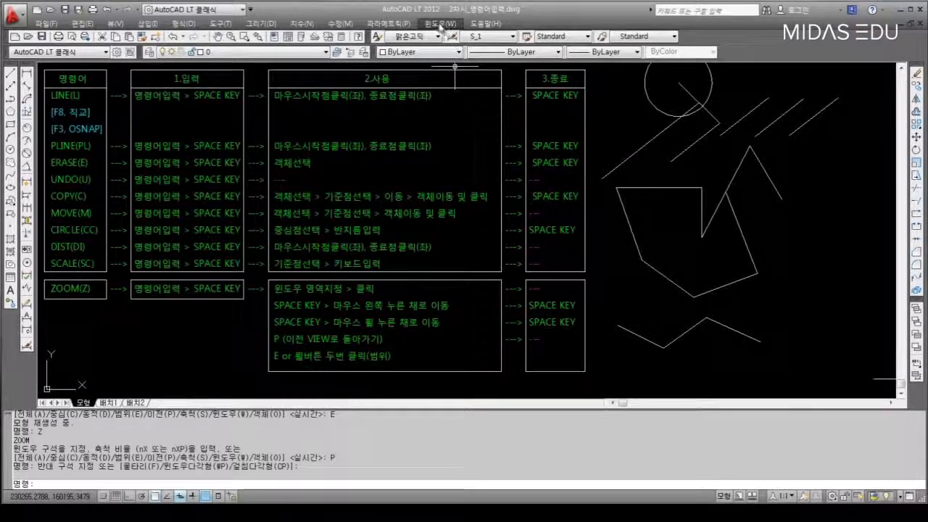
Switch to the drawing 2차시.dwg and draw a 3000 long horizontal line to the right, starting below and right of the footing sketch
click(440, 23)
click(458, 153)
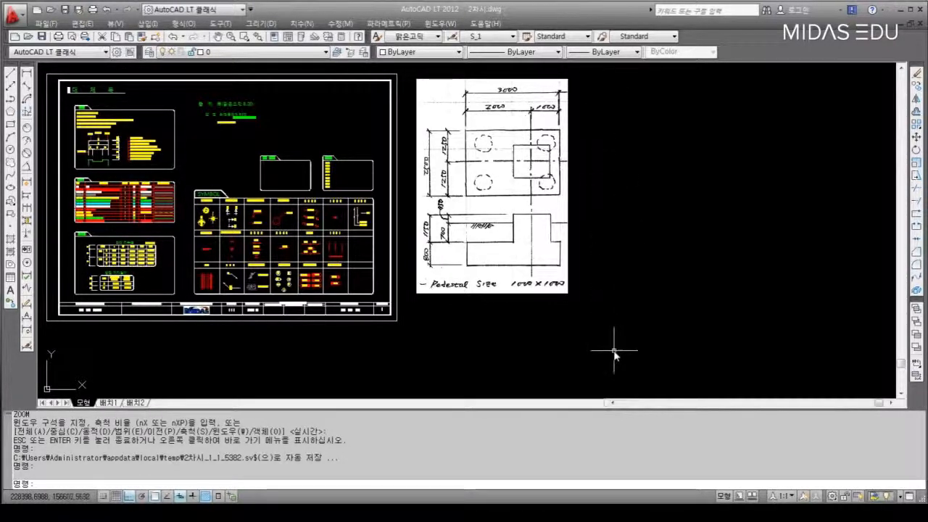
text(L)
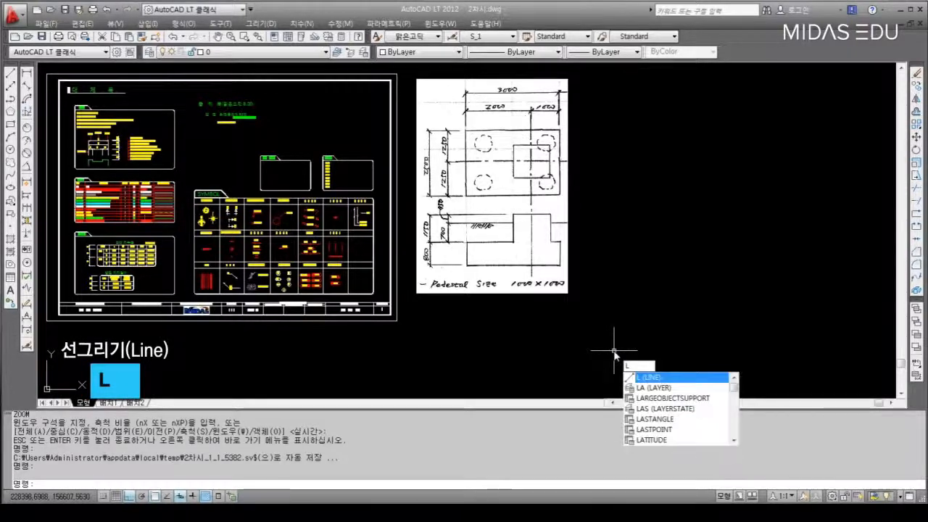
key(Return)
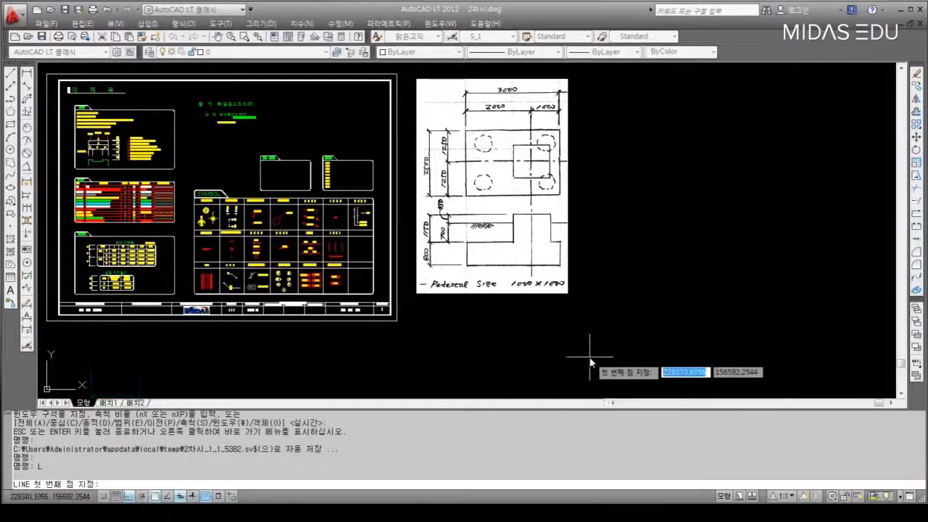
click(590, 360)
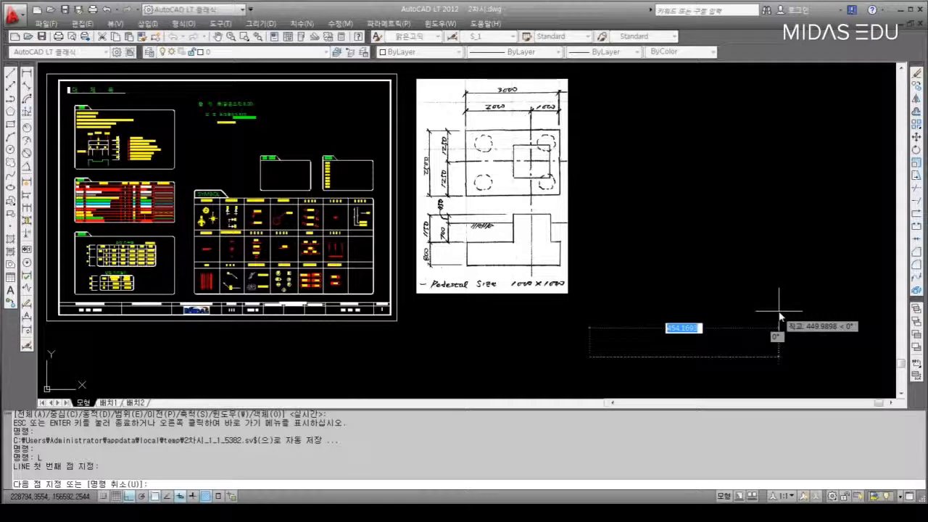
text(3000)
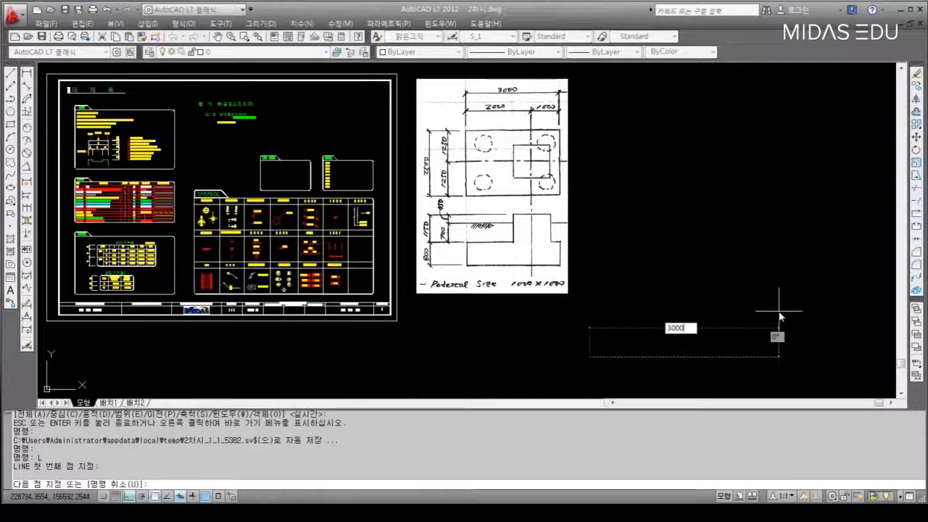
key(Return)
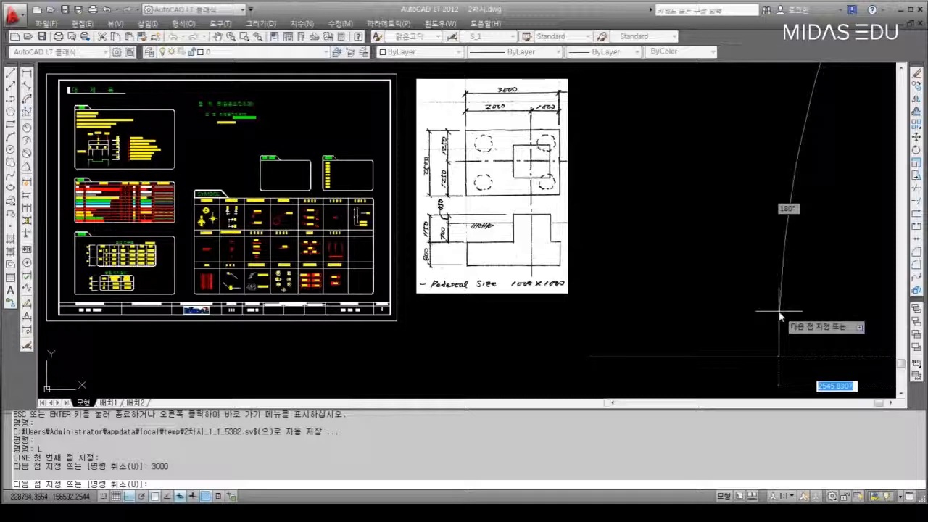
key(Return)
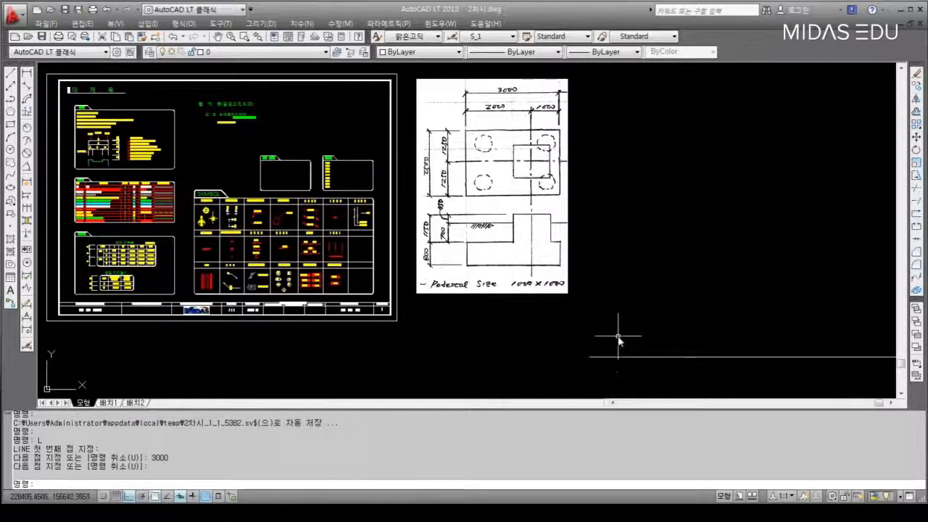
Draw a 2500 long vertical line upward from the left end of the 3000 long horizontal line
text(z)
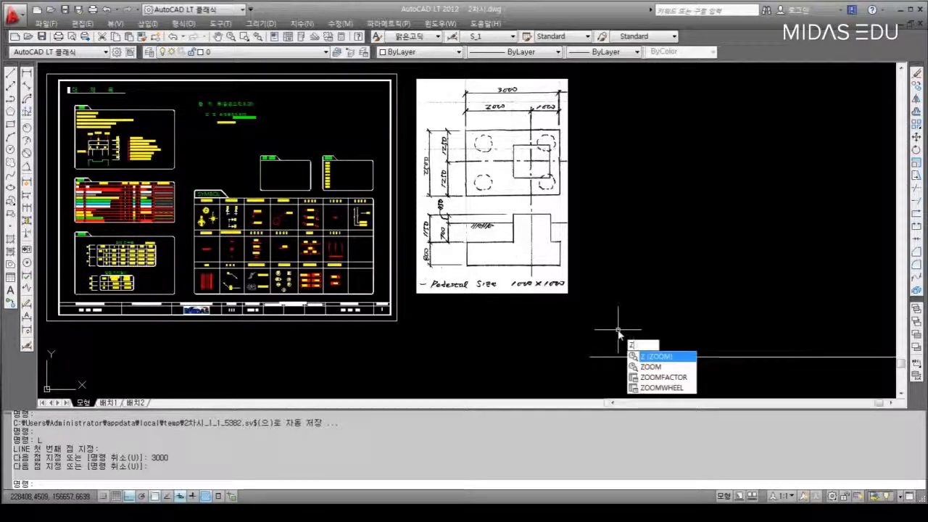
key(Return)
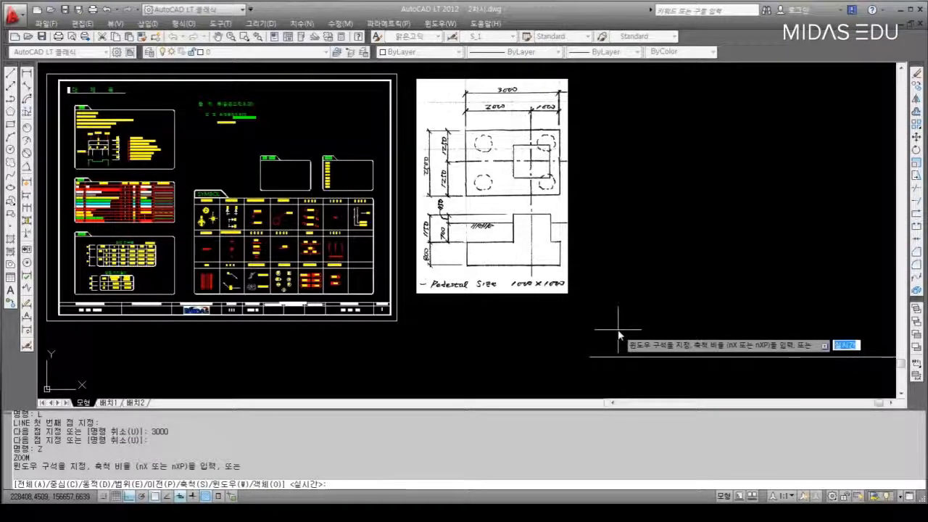
text(E)
key(Return)
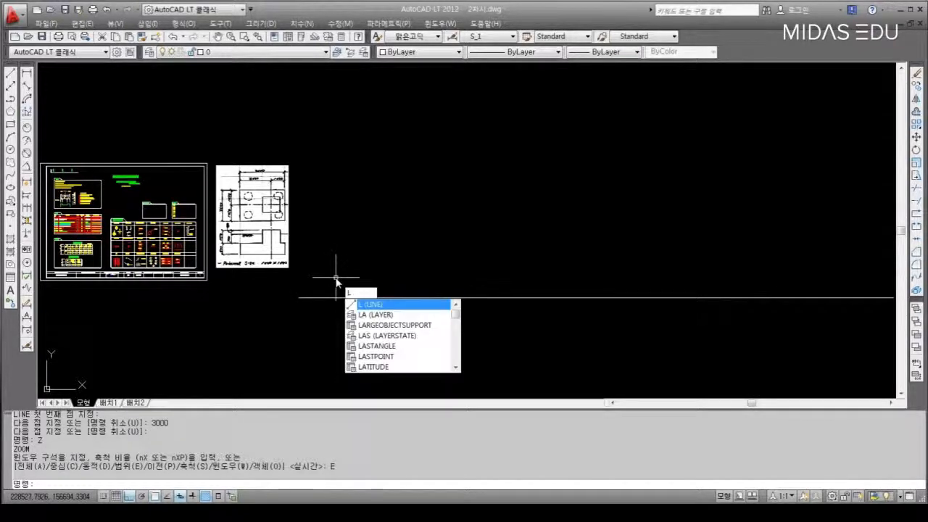
key(Return)
click(298, 297)
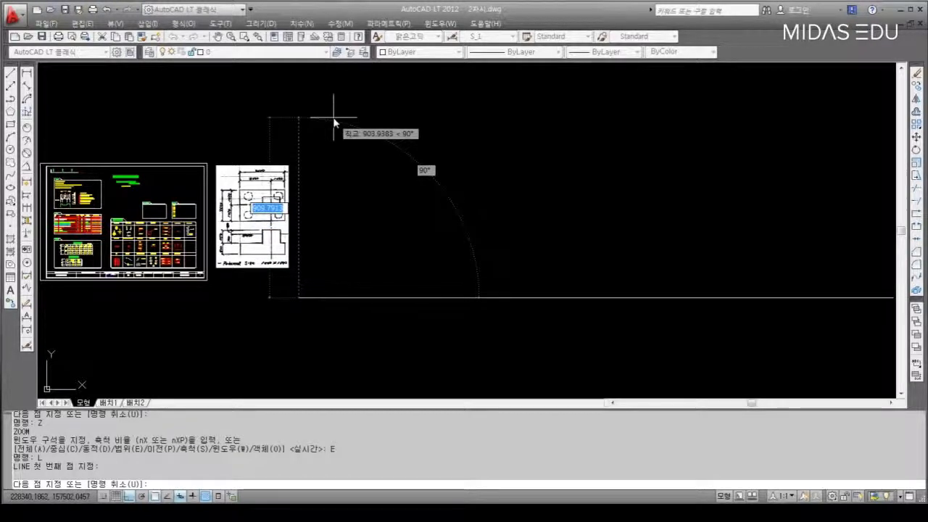
text(25)
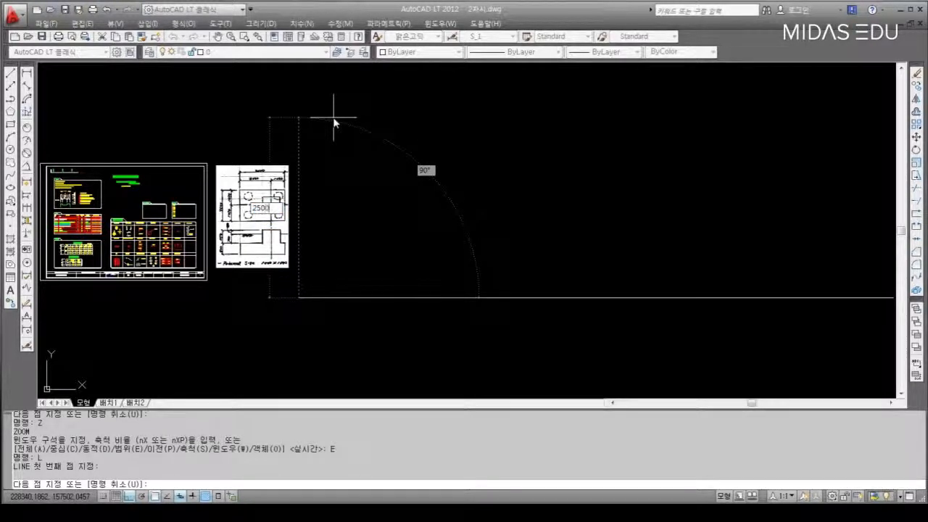
text(00)
key(Return)
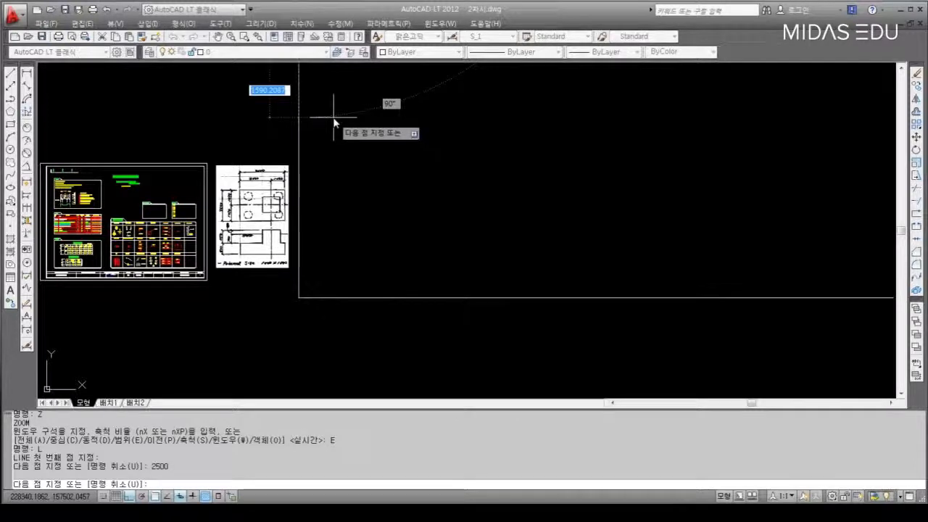
key(Return)
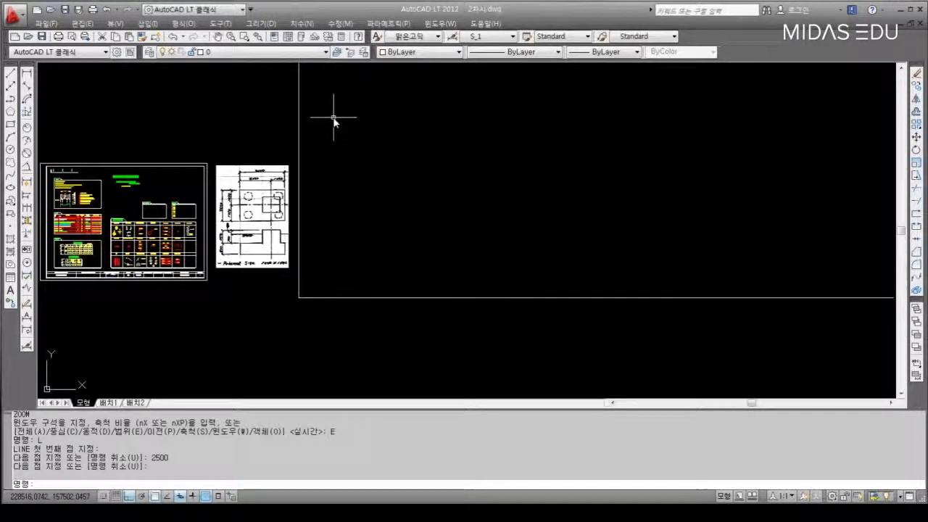
Copy the horizontal line from its left end to the upper end of the vertical line
key(Return)
text(E)
key(Return)
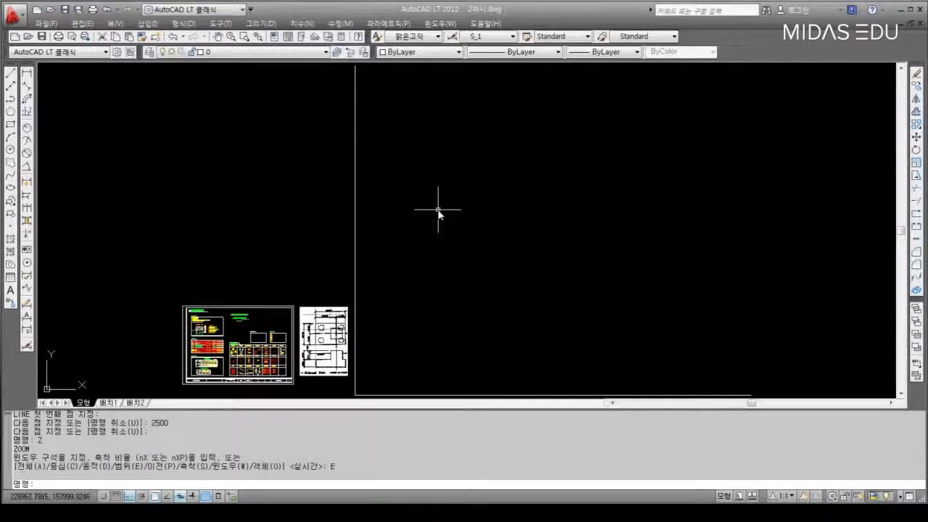
scroll(438, 211, down, 2)
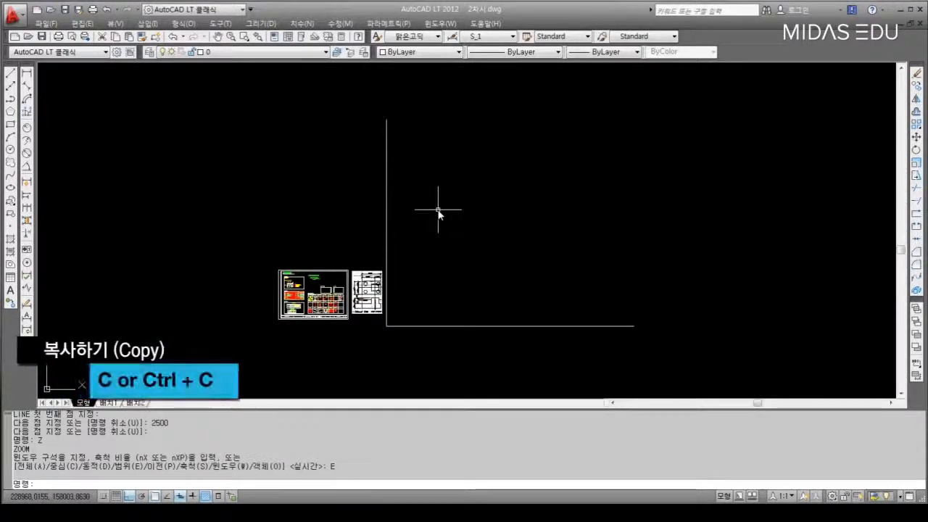
text(c)
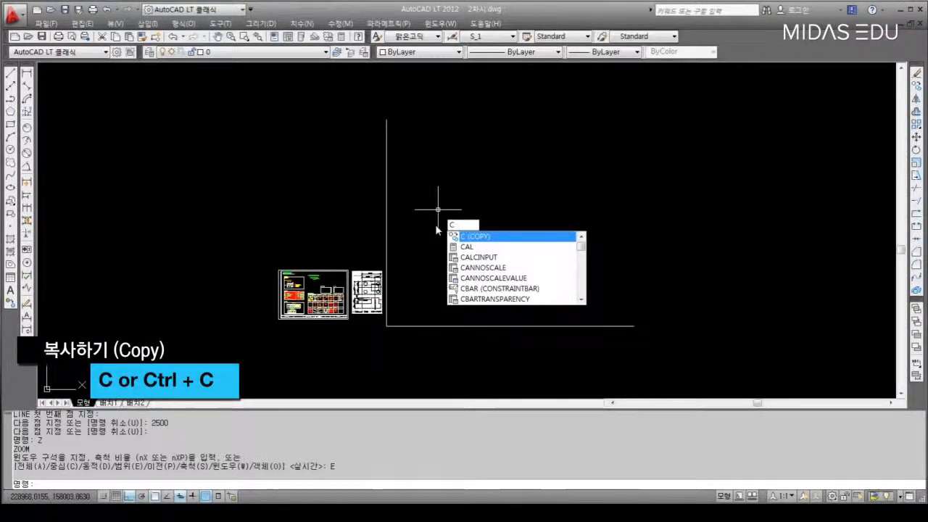
key(Return)
click(464, 297)
click(441, 340)
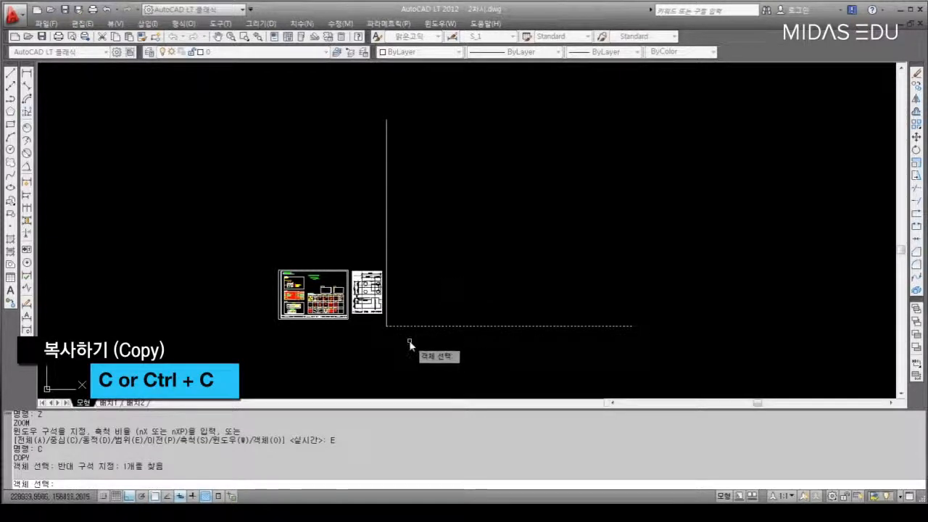
key(Return)
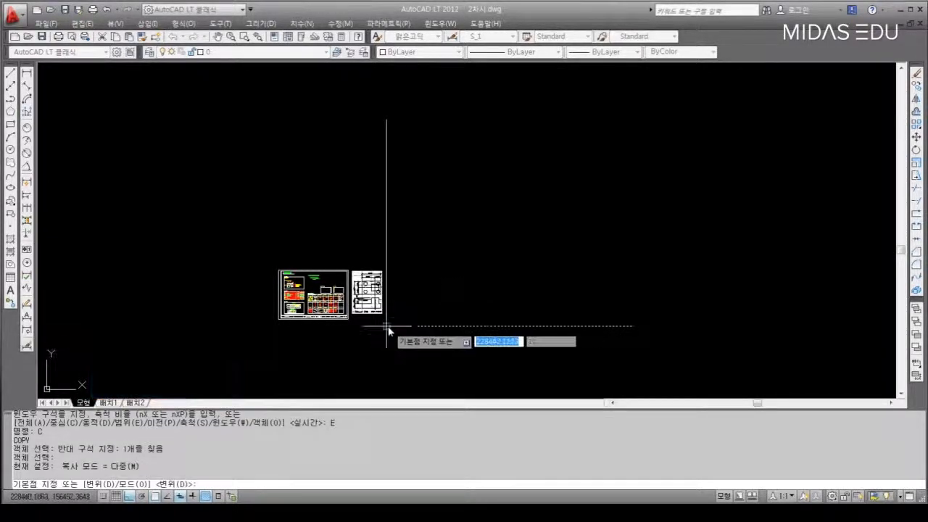
click(387, 325)
click(387, 130)
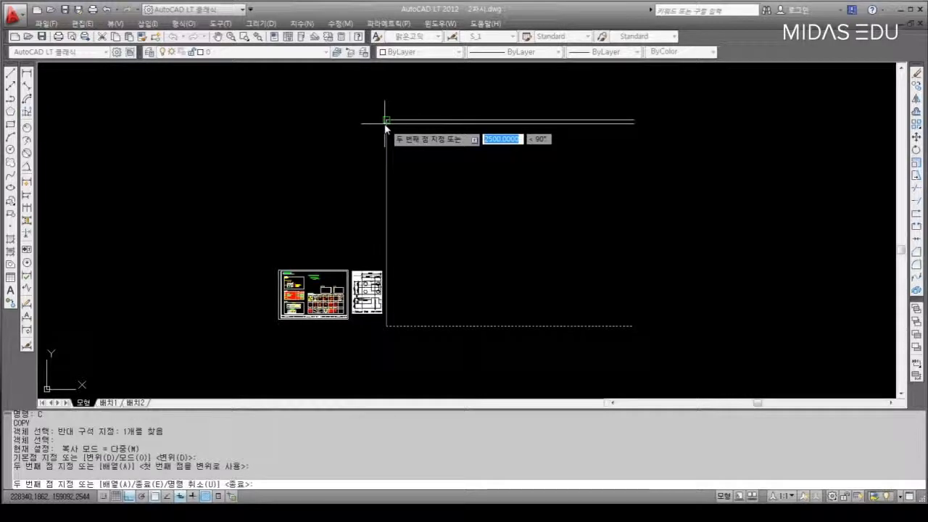
key(Return)
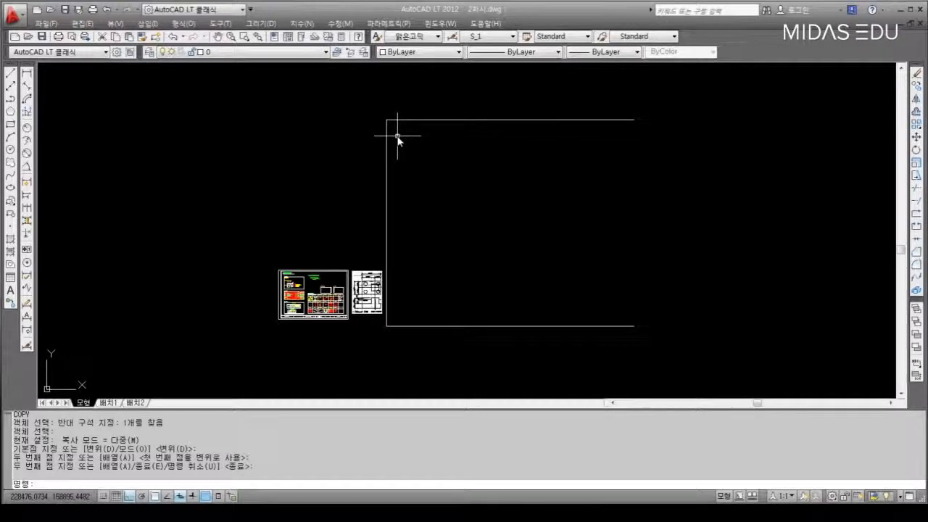
Copy the vertical line from its upper end to the right end of the upper horizontal line, closing the rectangle
key(Return)
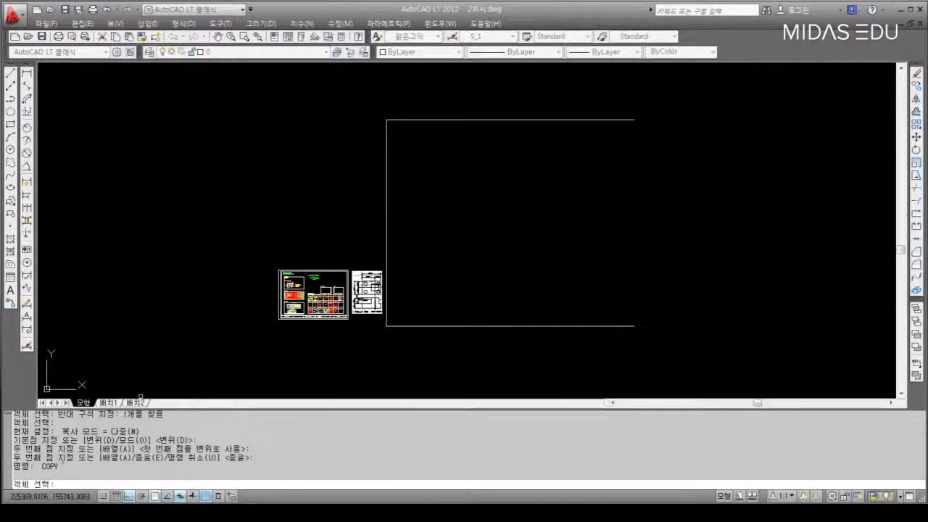
click(393, 153)
click(371, 171)
key(Return)
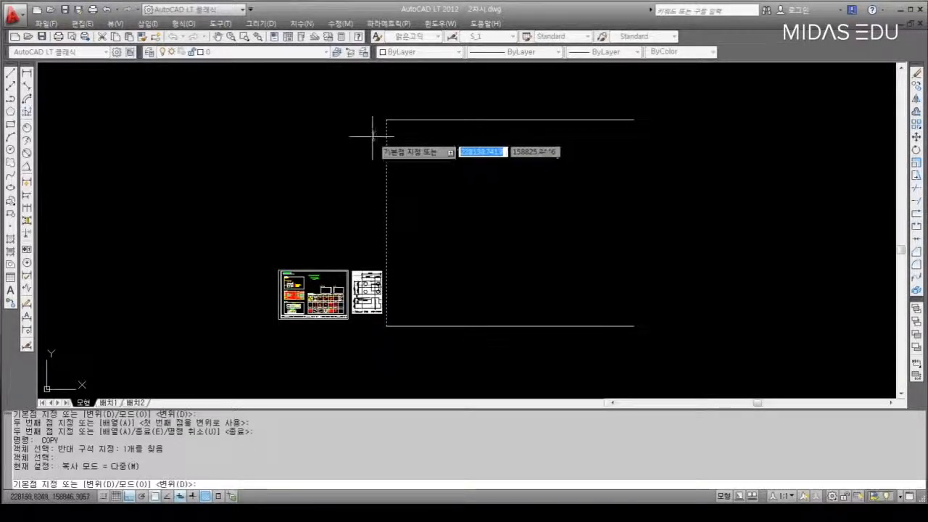
click(386, 120)
click(622, 120)
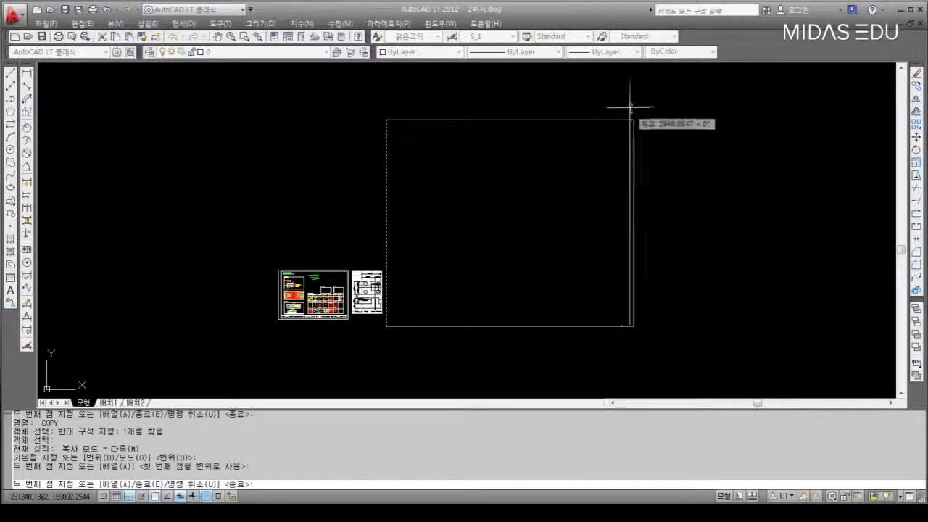
key(Return)
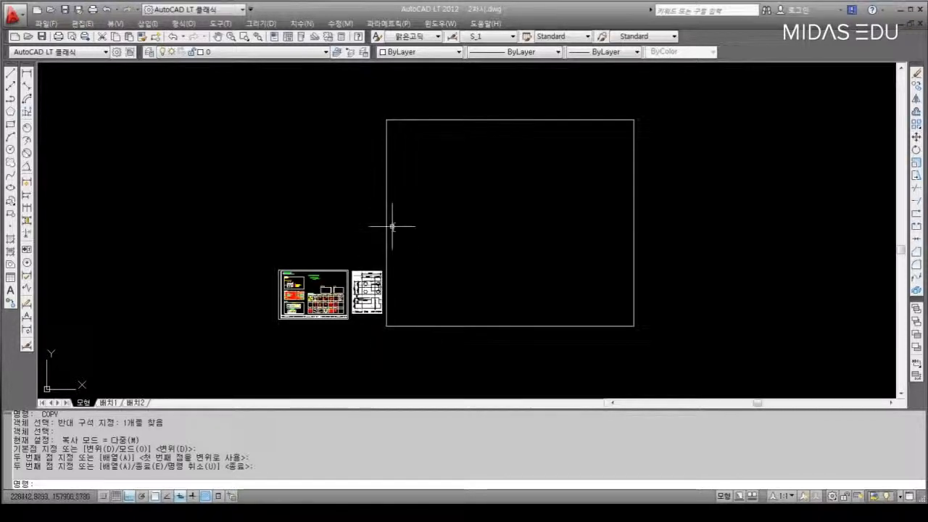
text(m)
key(space)
click(375, 325)
click(361, 290)
key(space)
click(381, 312)
key(Escape)
Move the footing sketch by its lower-right corner, with ortho off, to just above the drawing sheet's upper-right corner
key(space)
click(375, 323)
click(364, 298)
key(space)
click(381, 317)
key(F8)
click(353, 255)
Scale the footing sketch by a factor of 6 about its lower-right corner
text(sc)
key(space)
click(359, 246)
click(345, 258)
key(space)
click(351, 256)
text(6)
key(Return)
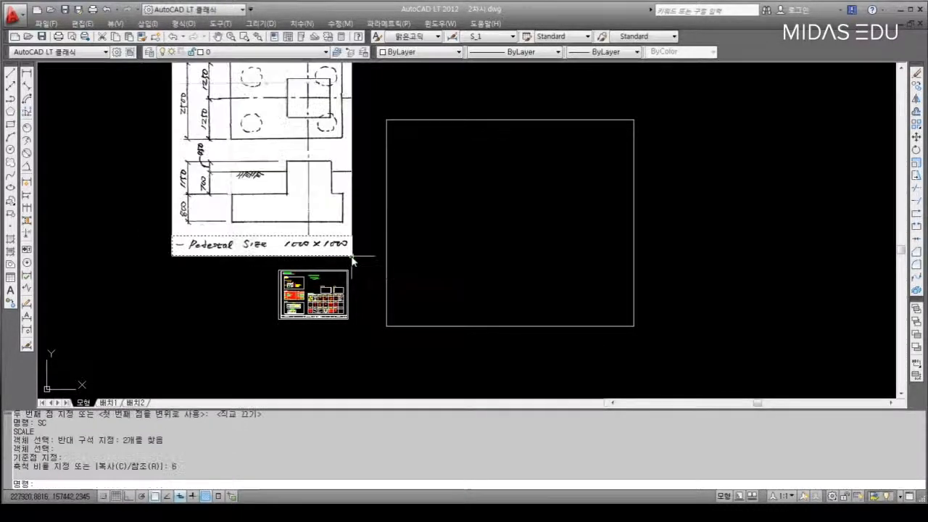
Draw a horizontal centre line across the rectangle, from the midpoint of its left edge to the midpoint of its right edge
middle_drag(435, 240, 444, 298)
text(z)
key(space)
key(space)
drag(461, 235, 466, 245)
key(Escape)
middle_drag(468, 245, 452, 246)
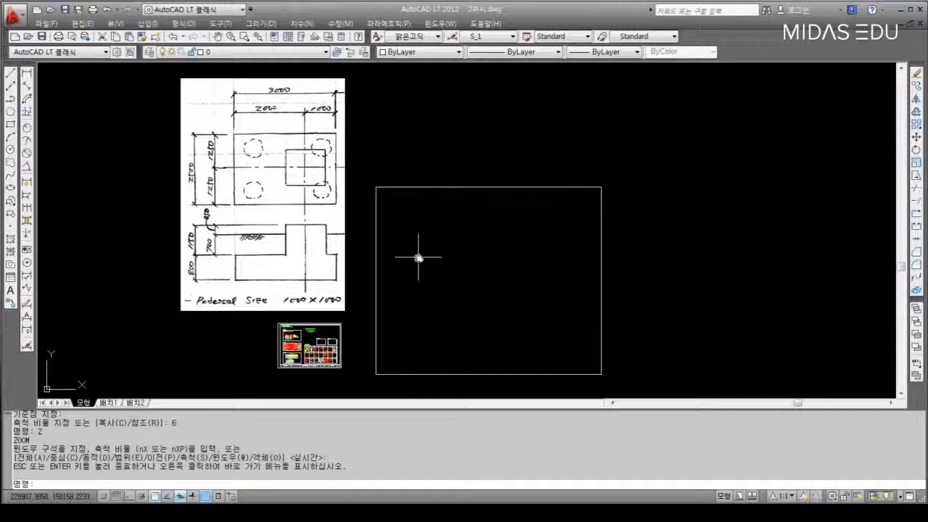
text(L)
key(Return)
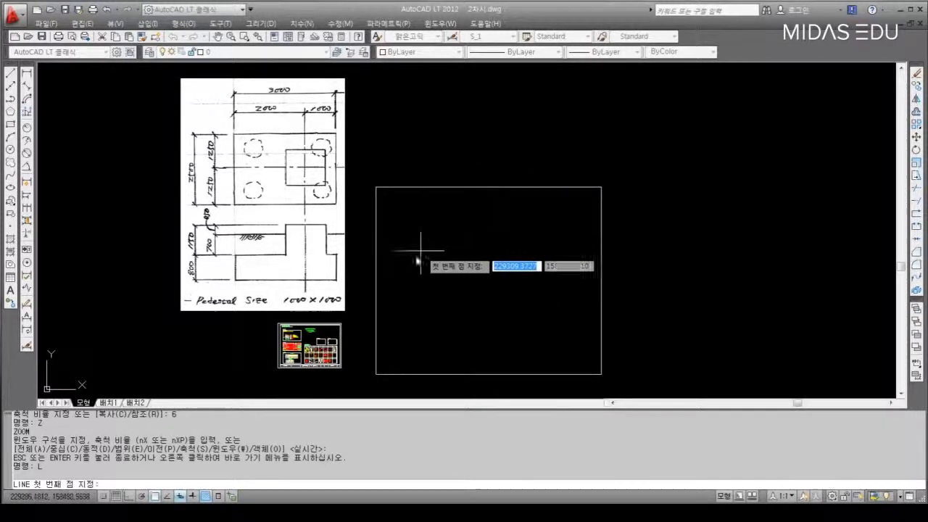
click(376, 280)
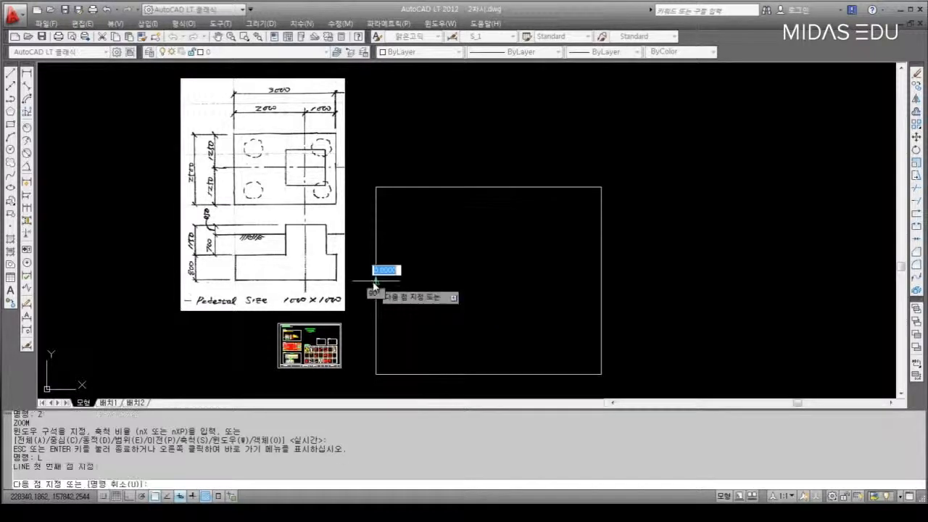
click(601, 280)
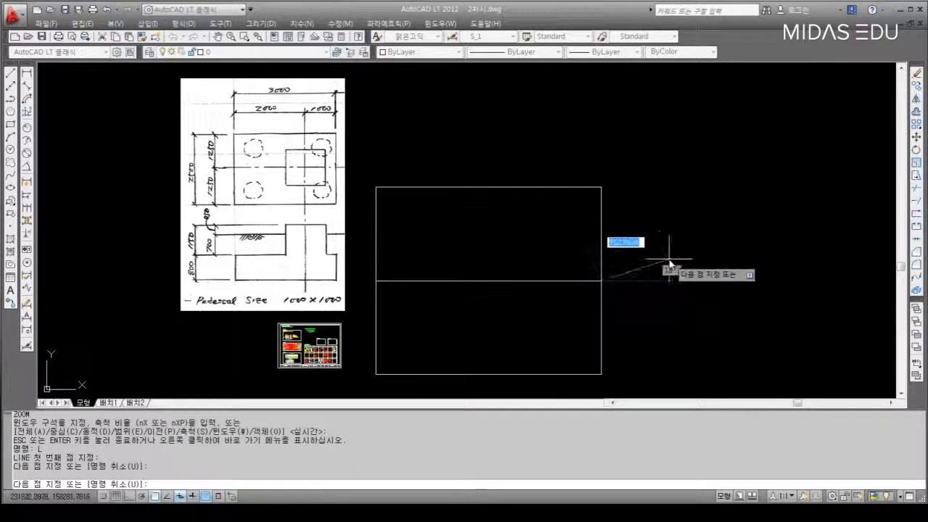
key(Return)
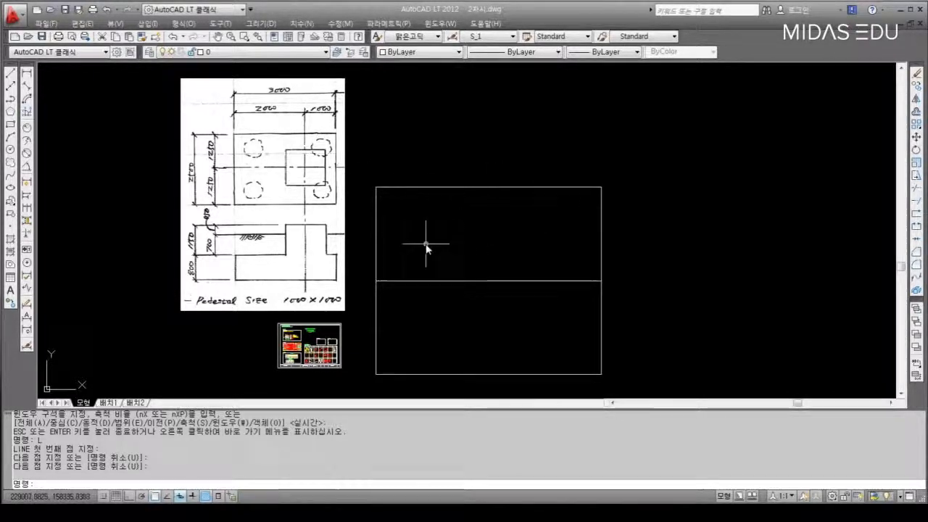
Copy the rectangle's left edge 2000 to the right, with ortho on, as the vertical centre line
text(C)
key(Return)
click(405, 222)
click(366, 242)
key(Return)
click(376, 187)
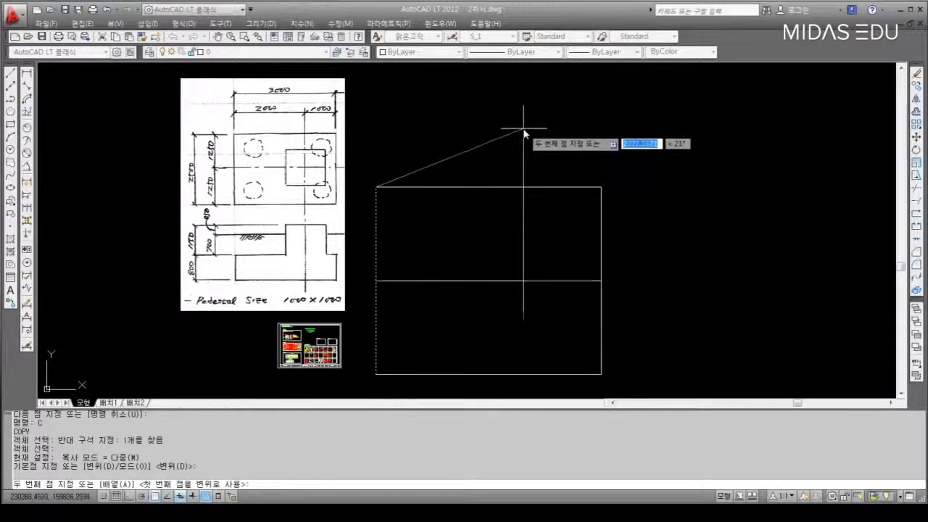
key(F8)
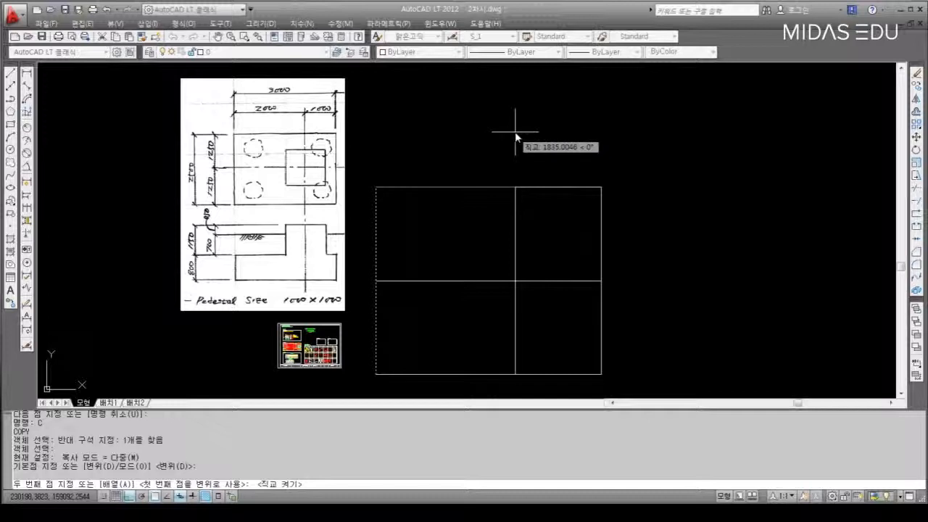
text(2000)
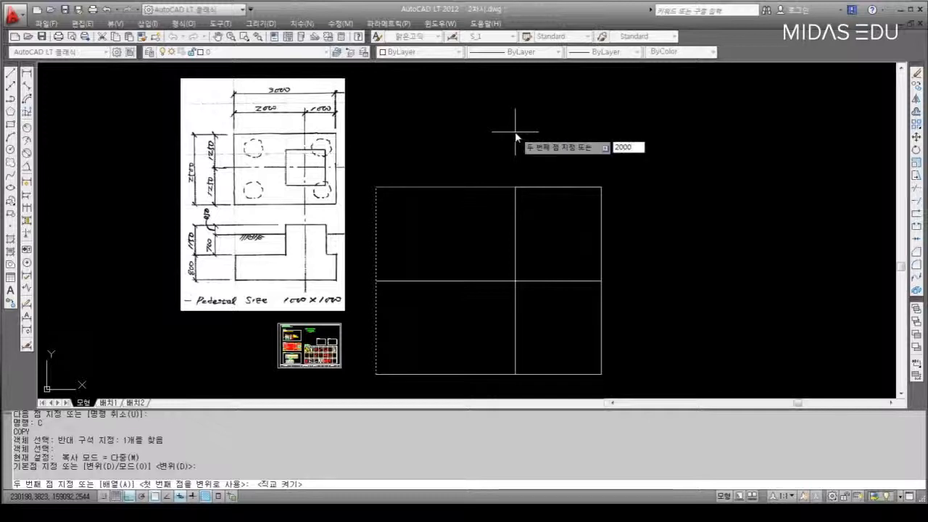
key(Return)
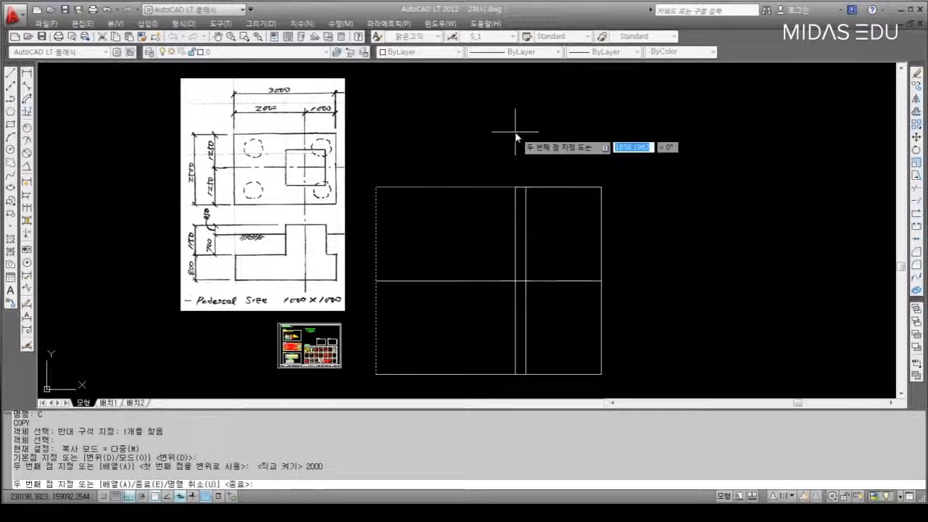
key(Return)
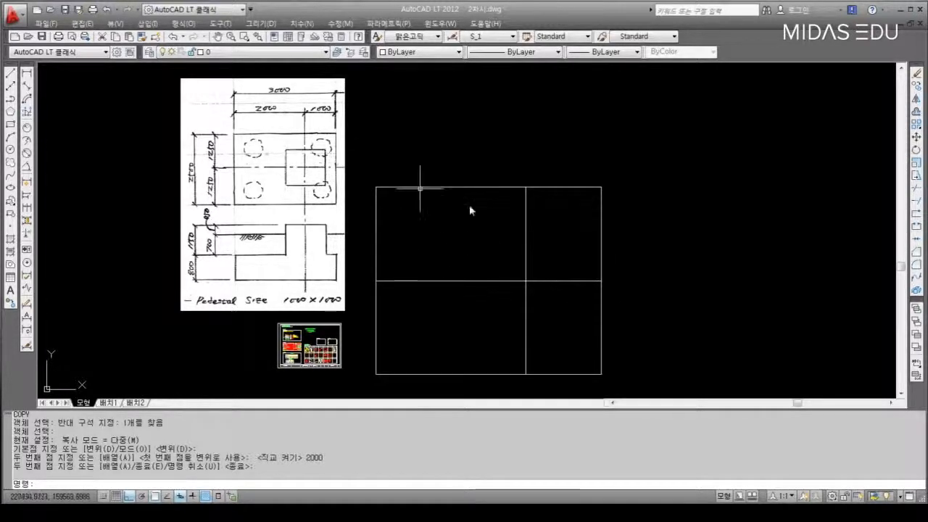
Draw a 1000 x 1000 square with the Line command in the empty space right of the footing rectangle
text(l)
key(Return)
click(688, 316)
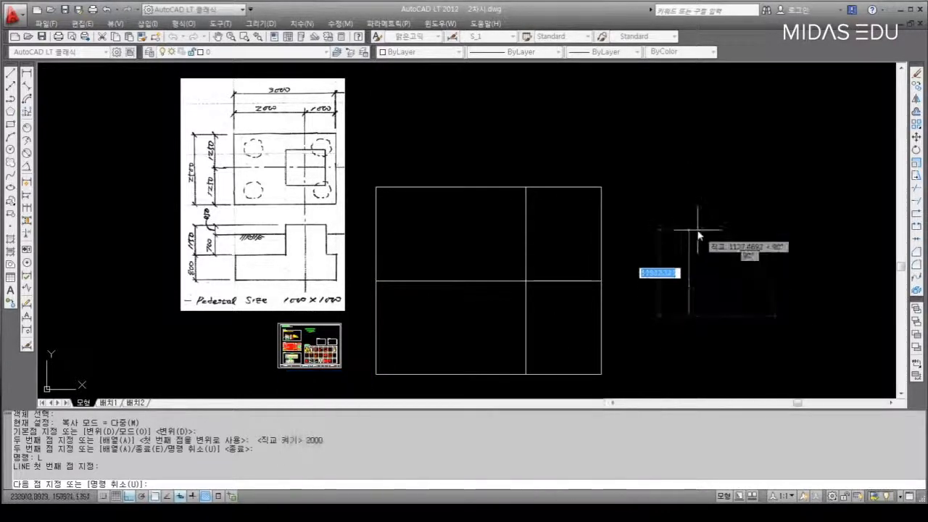
text(10)
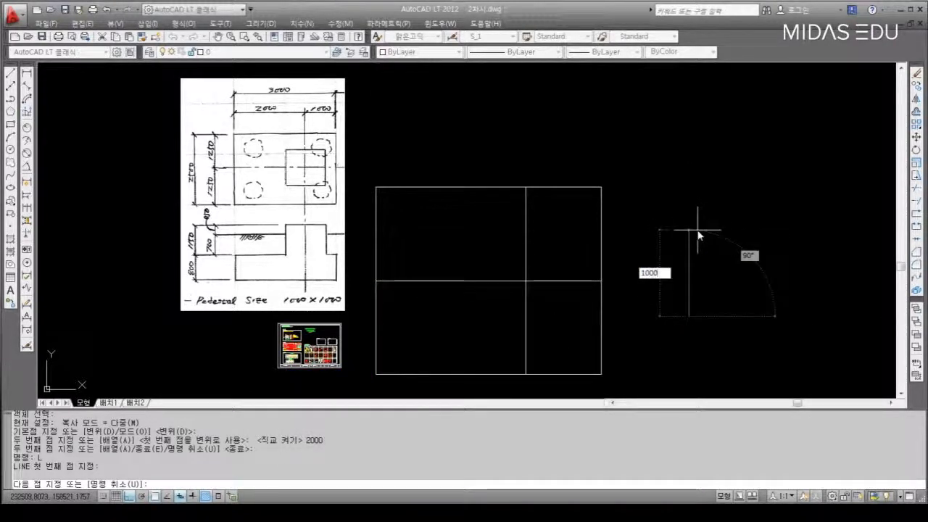
text(00)
key(Return)
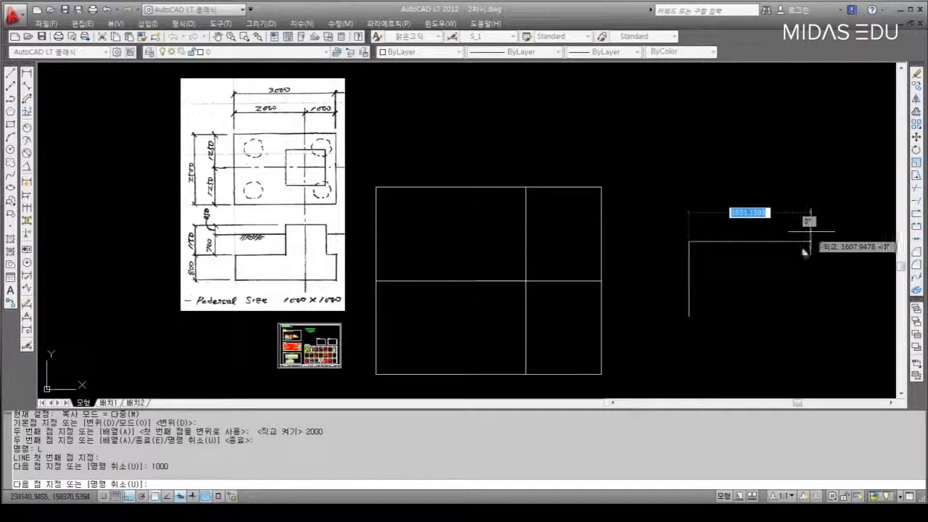
text(1000)
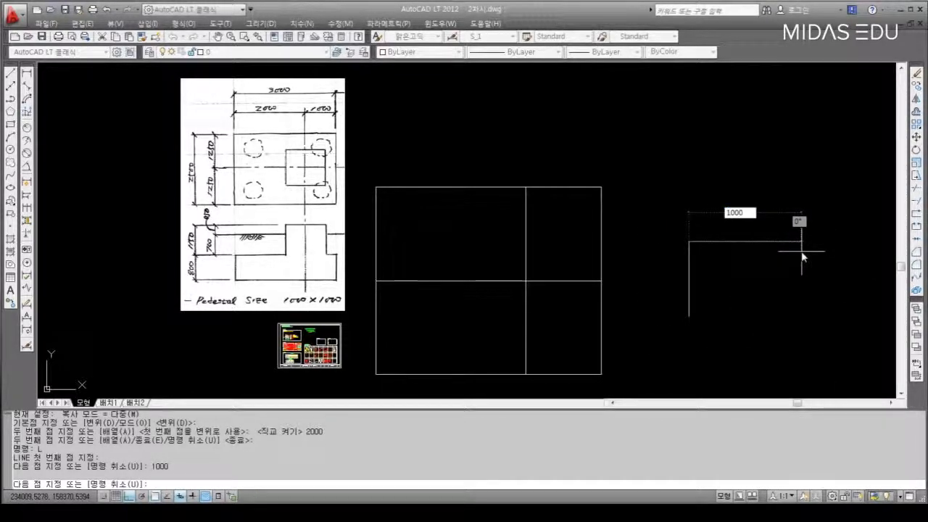
key(Return)
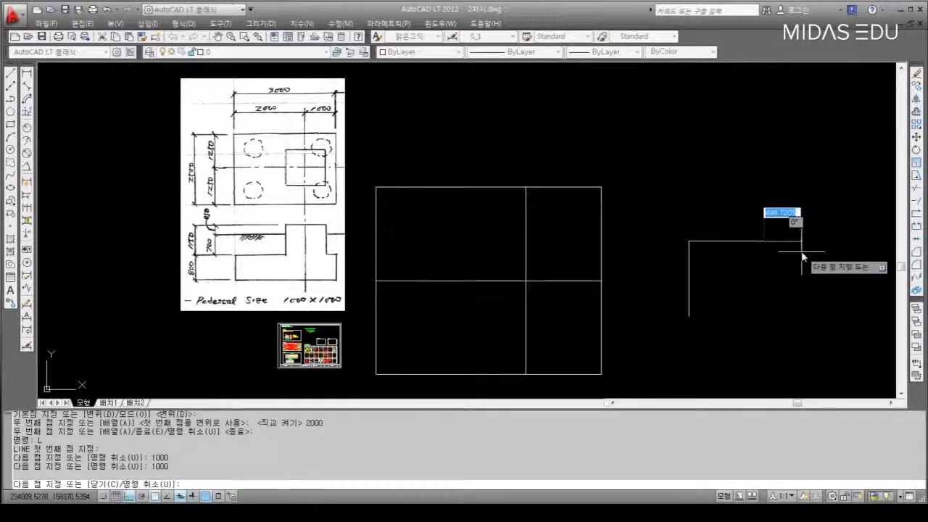
text(1000)
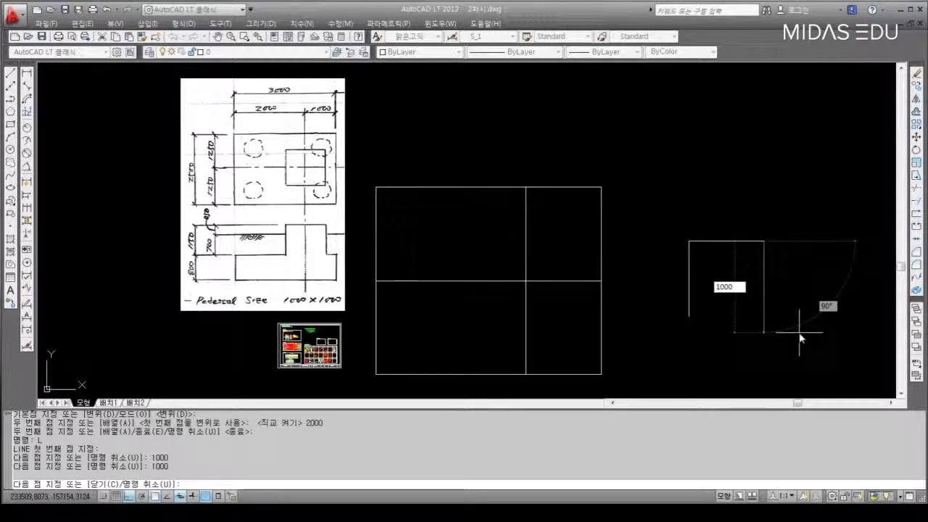
key(Return)
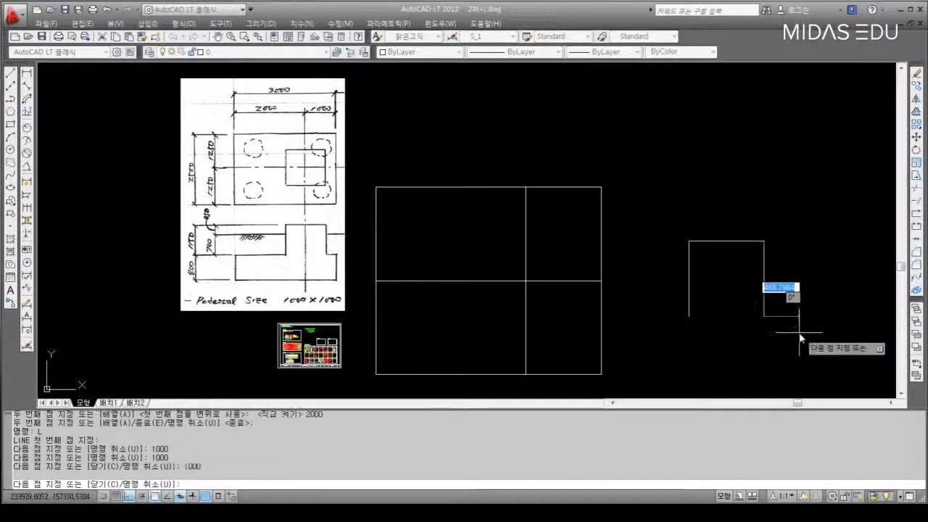
click(689, 317)
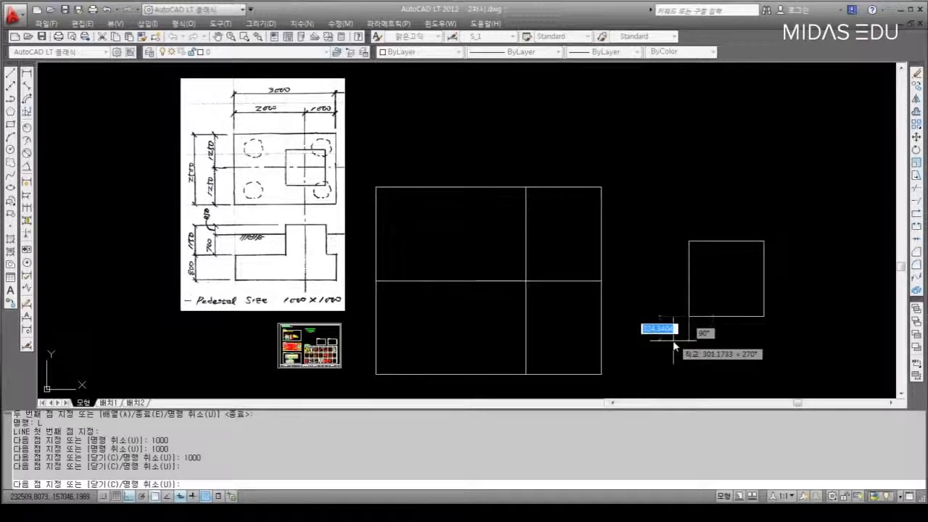
key(Return)
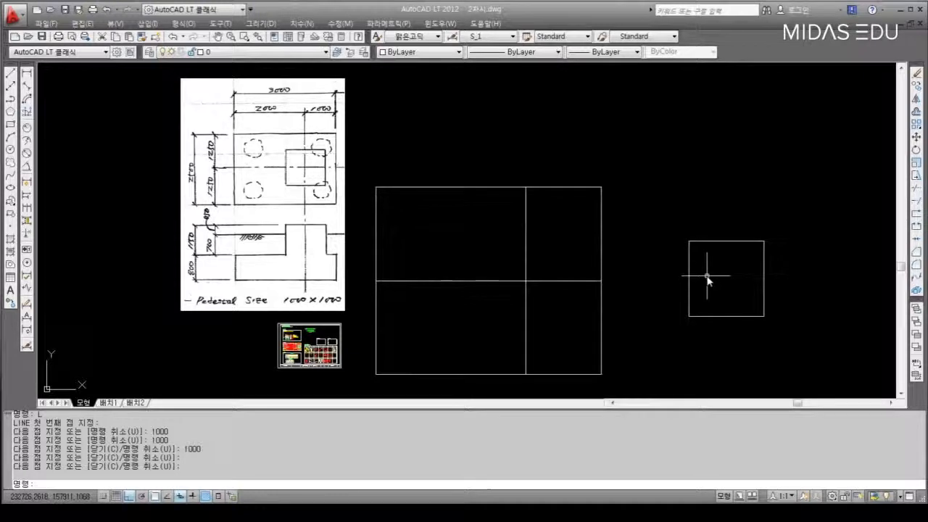
Draw a diagonal line, with ortho off, from the square's upper-left corner to its lower-right corner
text(L)
key(Return)
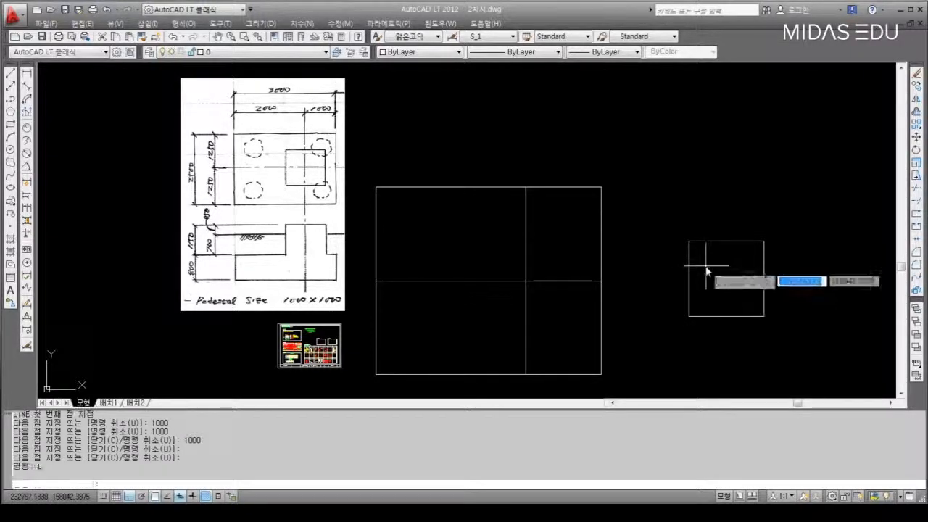
click(690, 242)
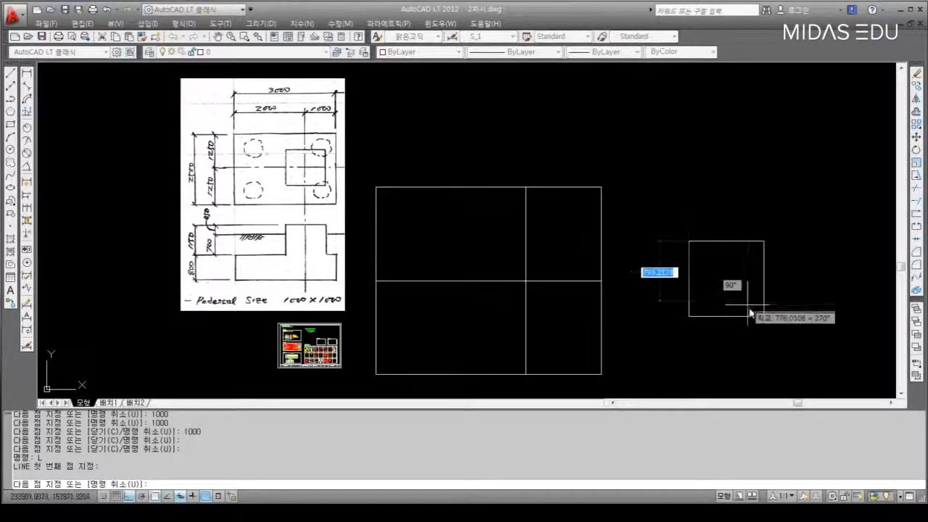
key(F8)
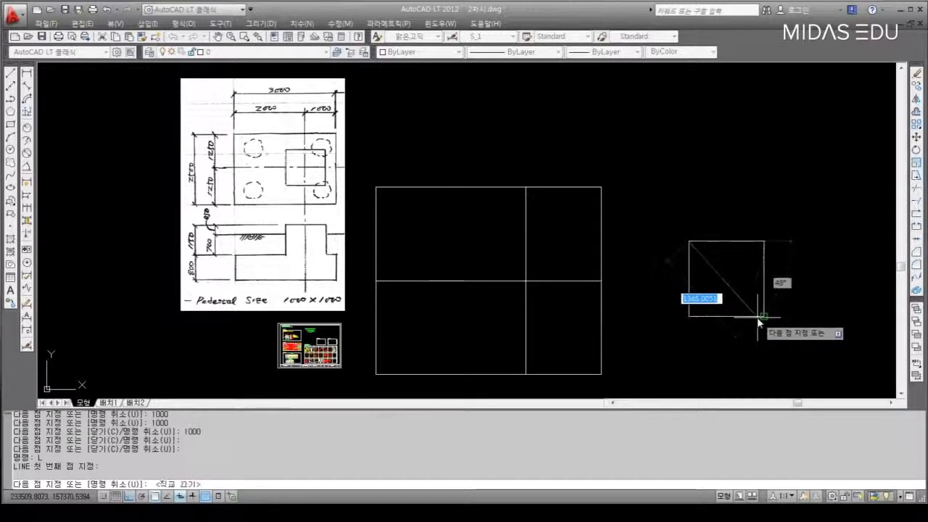
click(763, 316)
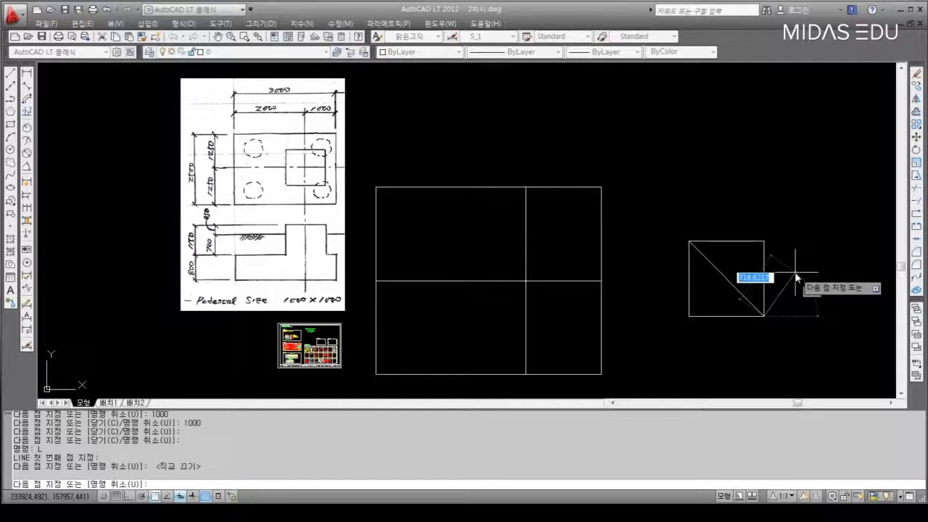
key(Return)
Move the square and its diagonal by the diagonal's midpoint onto the intersection of the footing's centre lines
text(M)
key(Return)
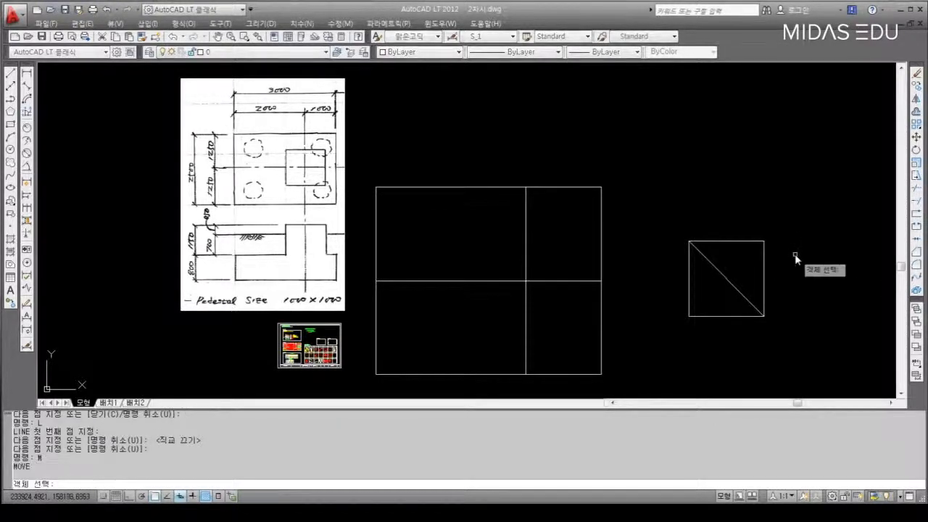
click(795, 221)
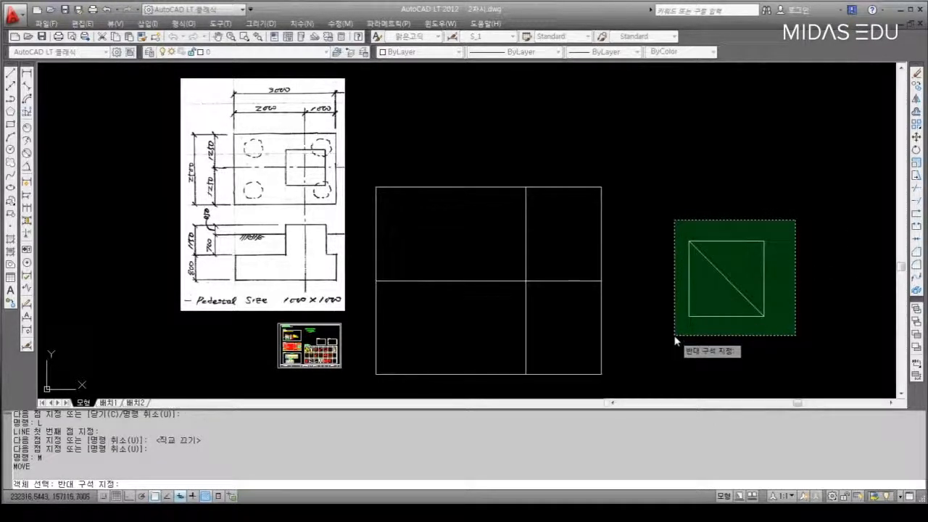
click(674, 336)
key(Return)
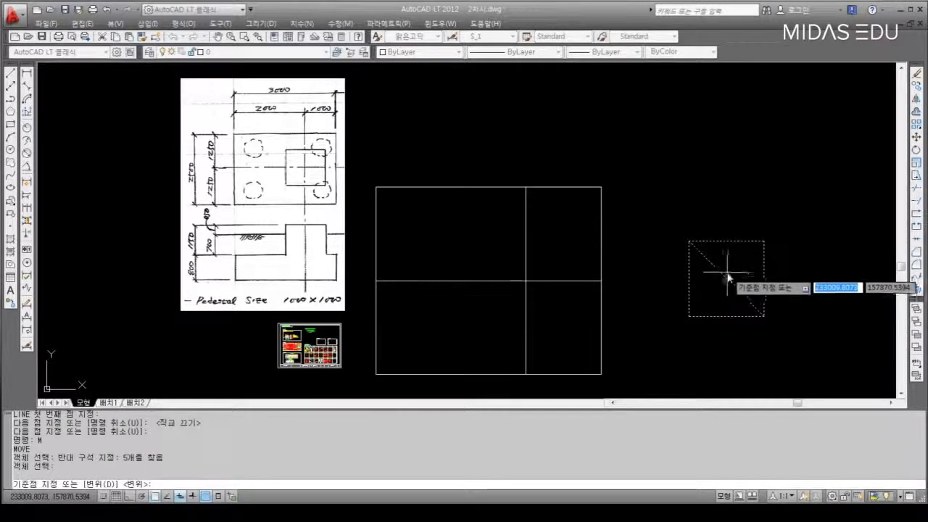
click(726, 280)
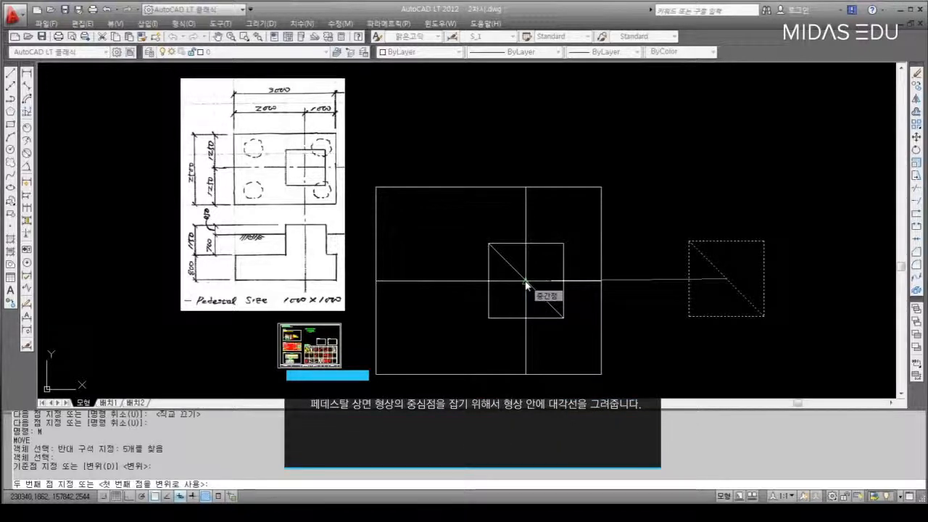
click(525, 282)
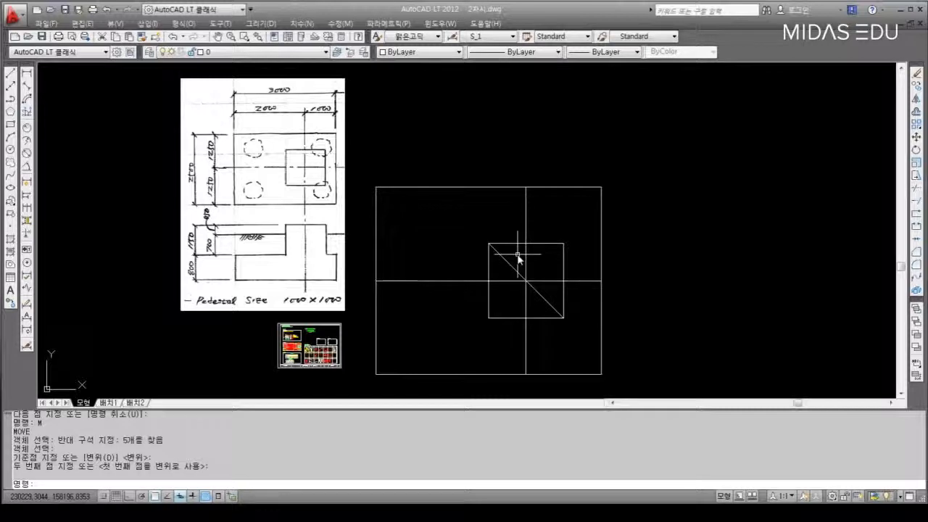
Erase the diagonal line inside the pedestal square
text(e)
key(Return)
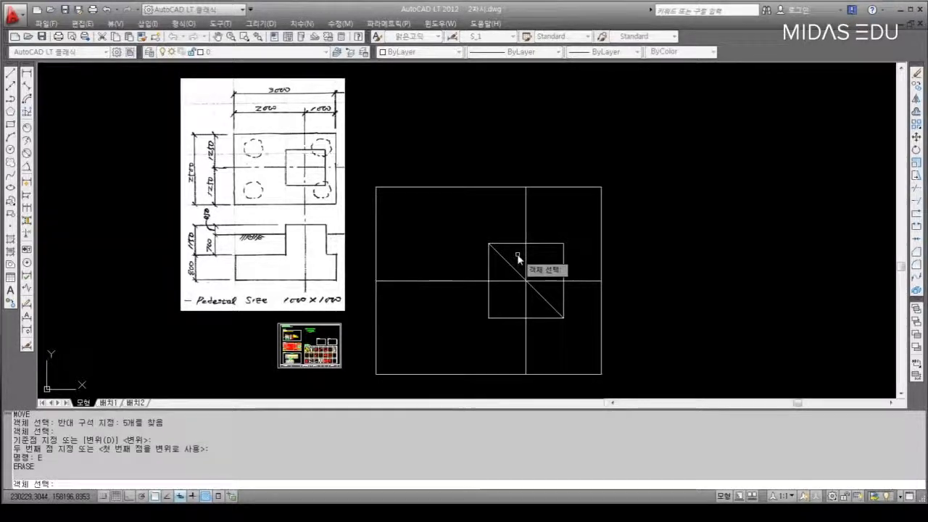
click(516, 254)
click(498, 267)
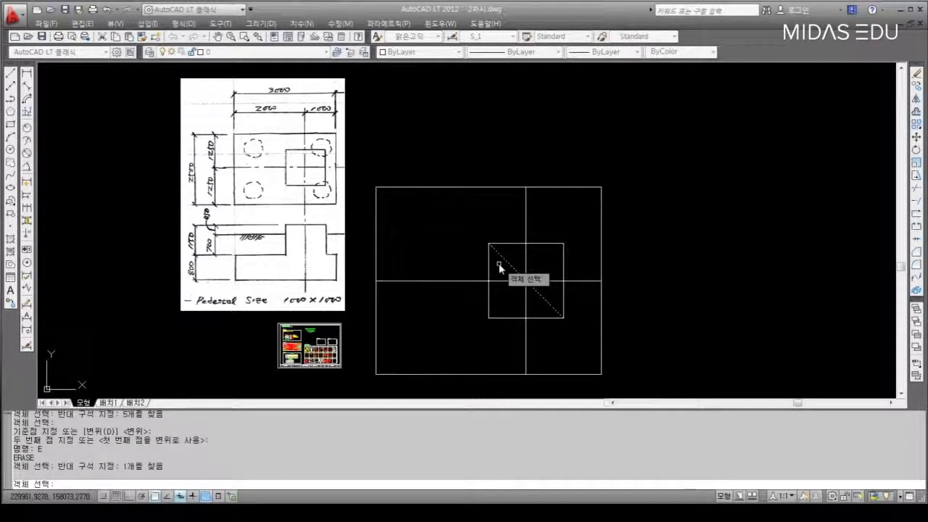
key(Return)
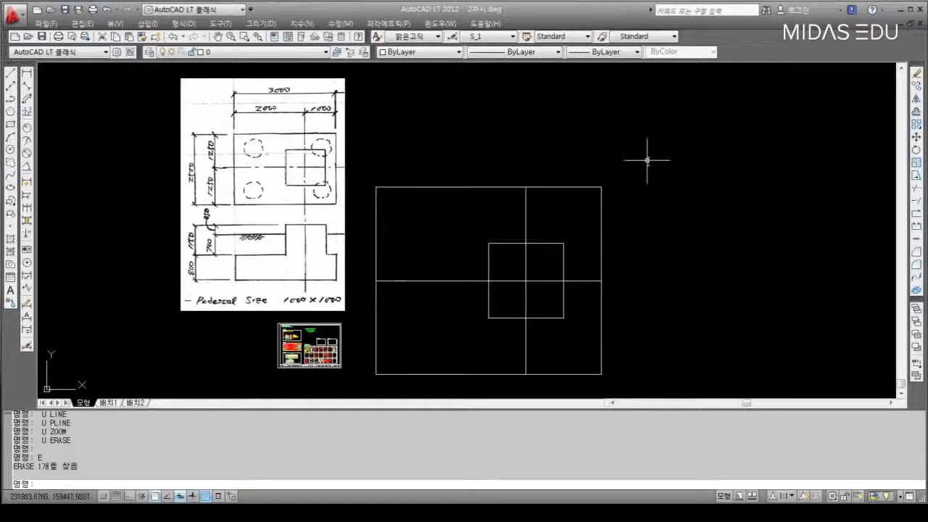
Start a polyline above the footing plan, with ortho on, with a first segment 3000 to the right
text(z)
key(Return)
key(Return)
mouse_move(667, 135)
mouse_down()
mouse_move(662, 162)
mouse_move(658, 149)
mouse_move(607, 198)
mouse_move(598, 187)
mouse_up()
key(Escape)
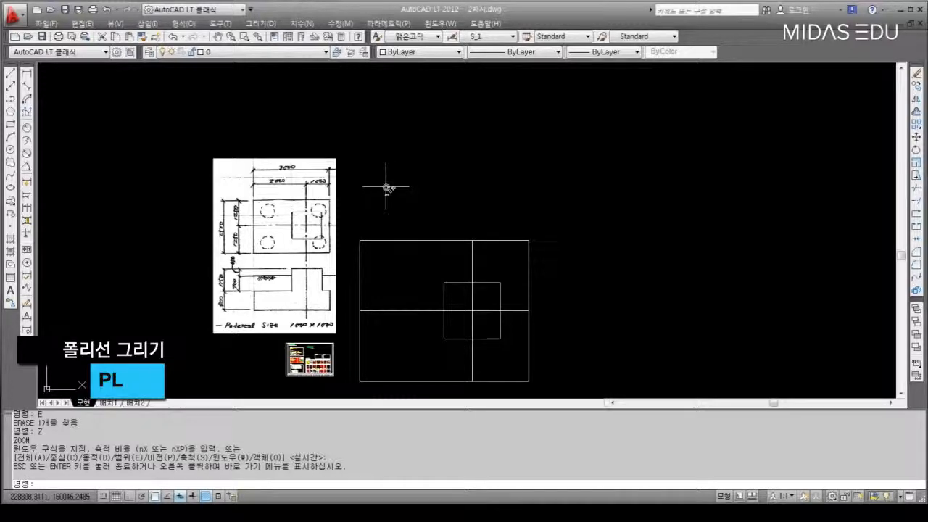
text(PL)
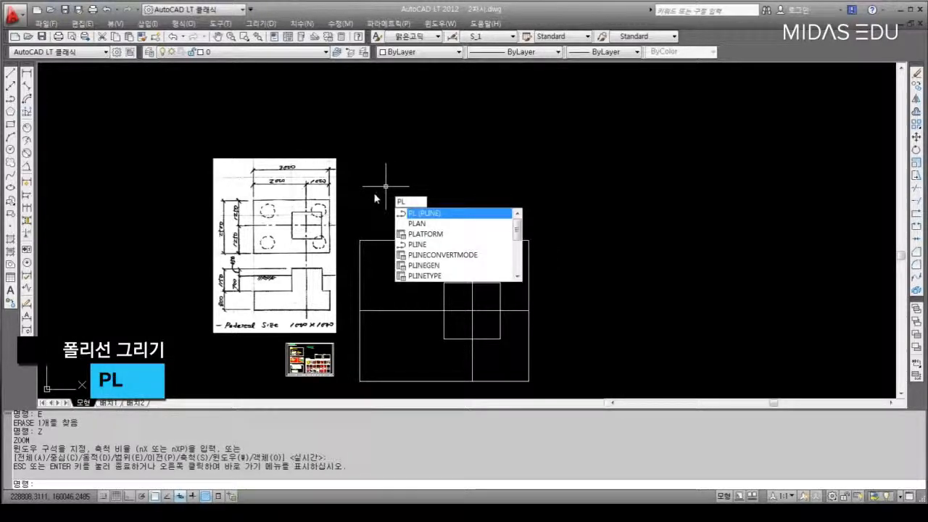
key(Return)
click(363, 217)
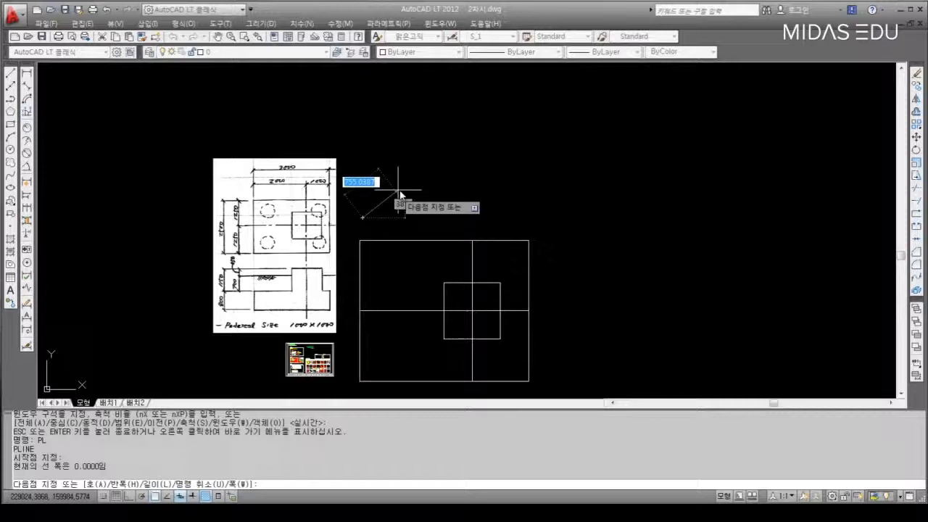
key(F8)
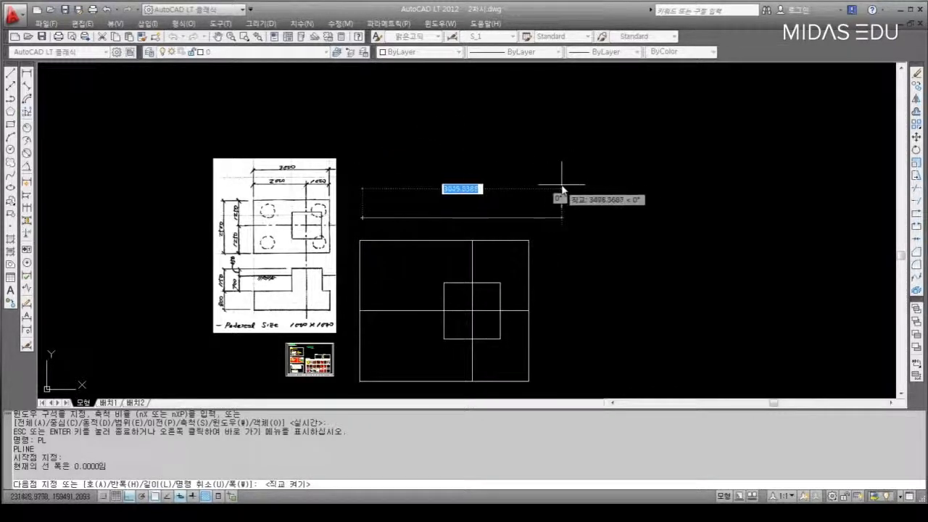
text(3000)
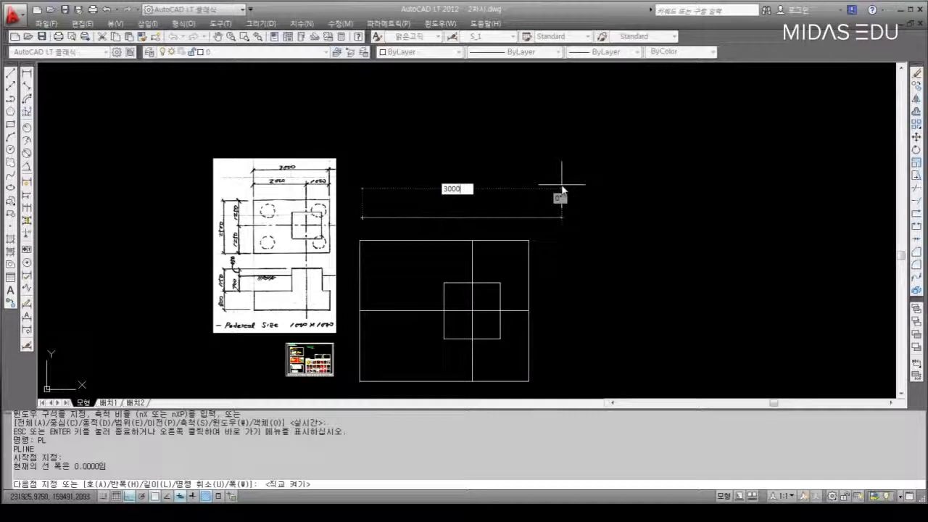
key(Return)
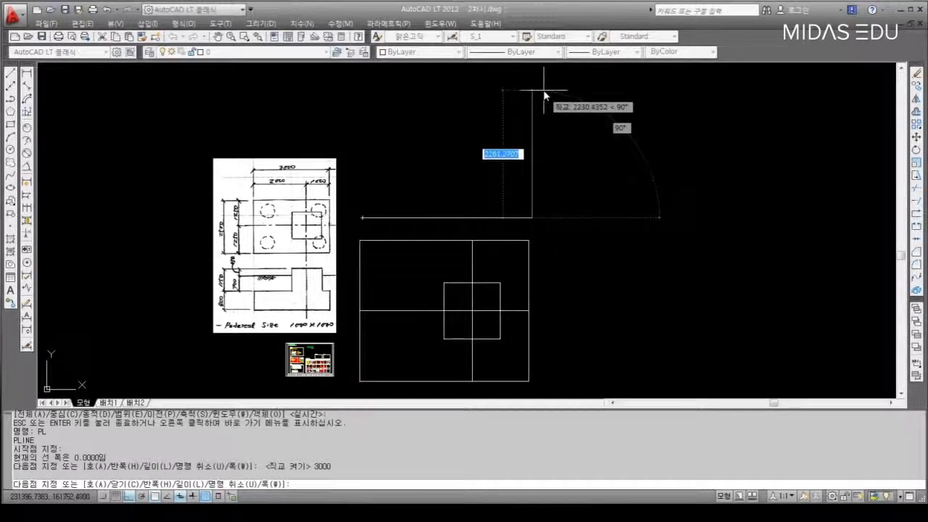
Continue the polyline 2500 upward and 3000 to the left, and close it into a rectangle
text(2500)
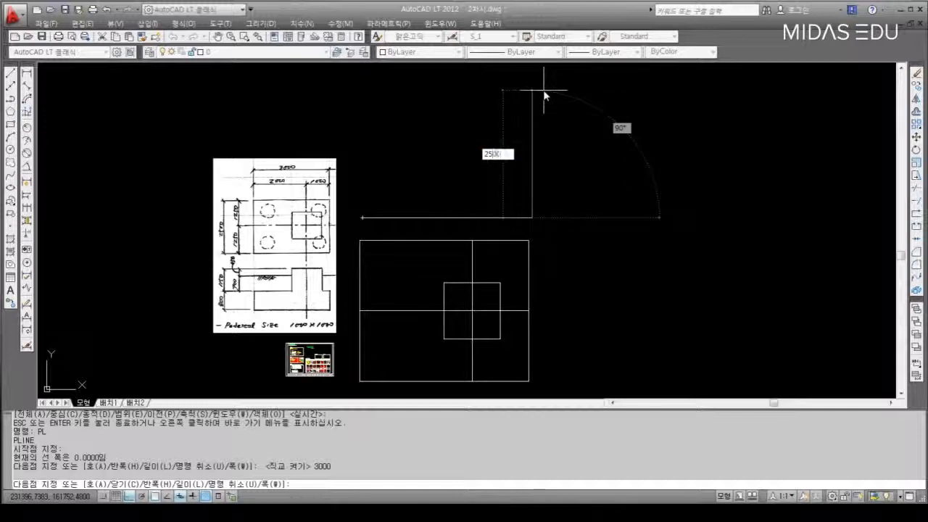
key(Return)
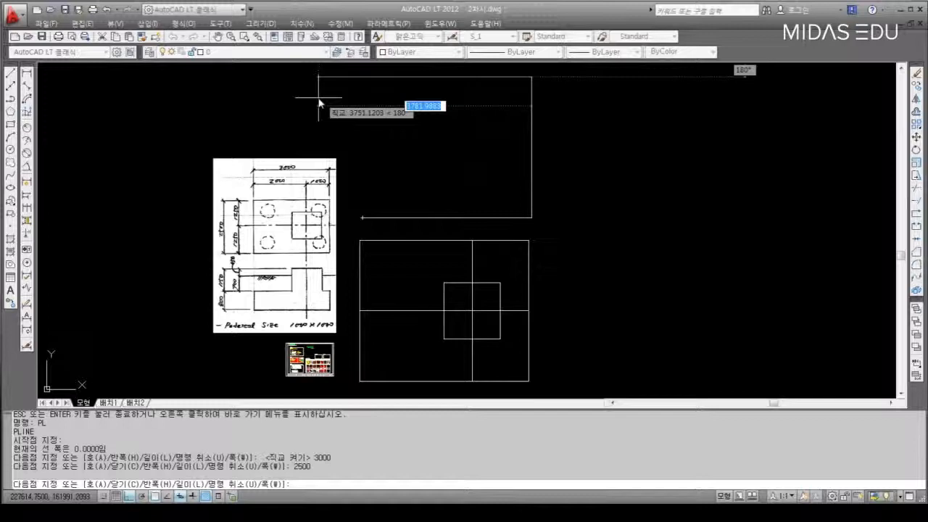
text(3000)
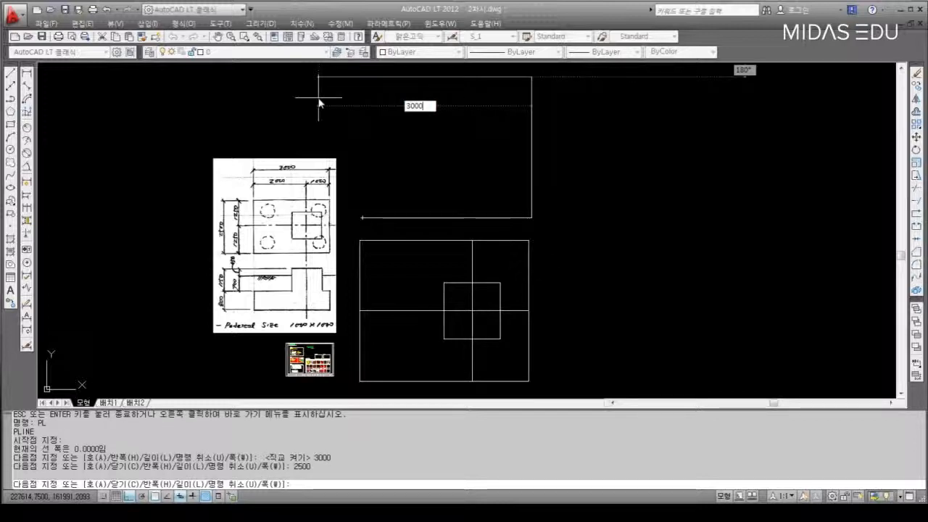
key(Return)
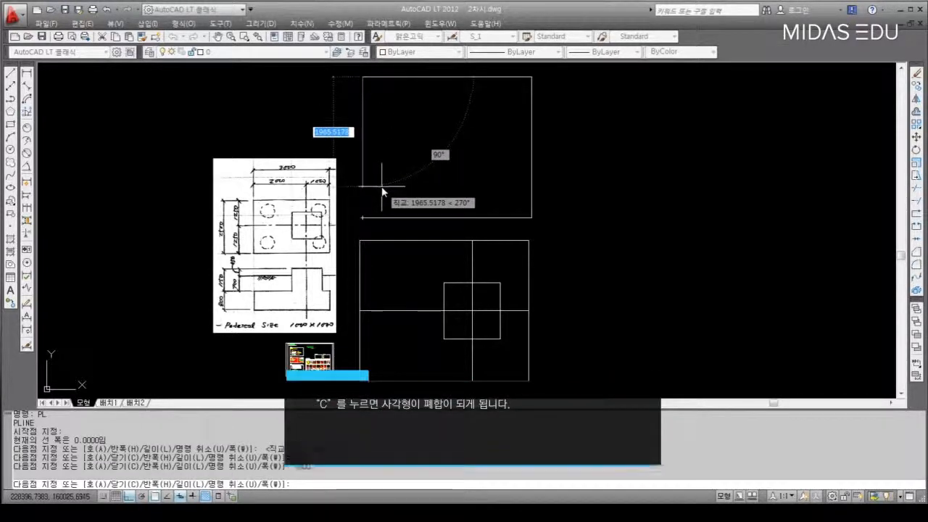
text(C)
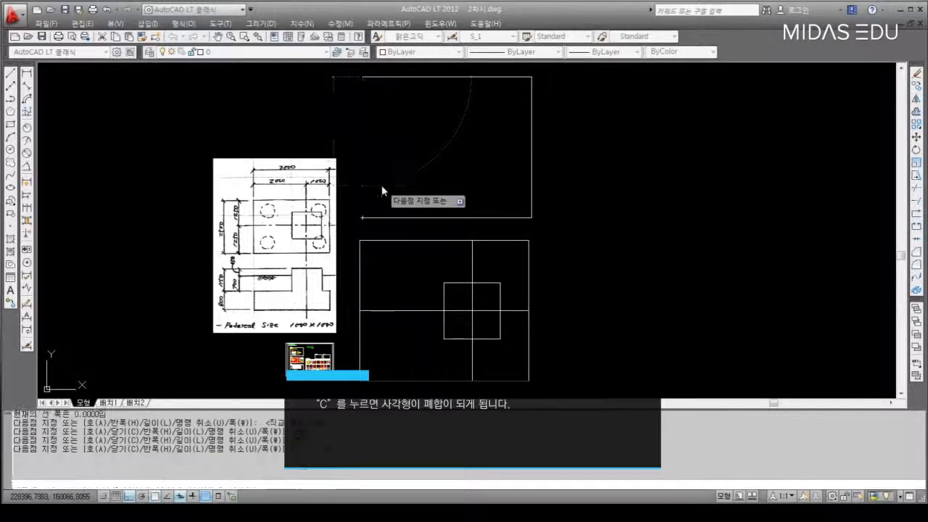
key(Return)
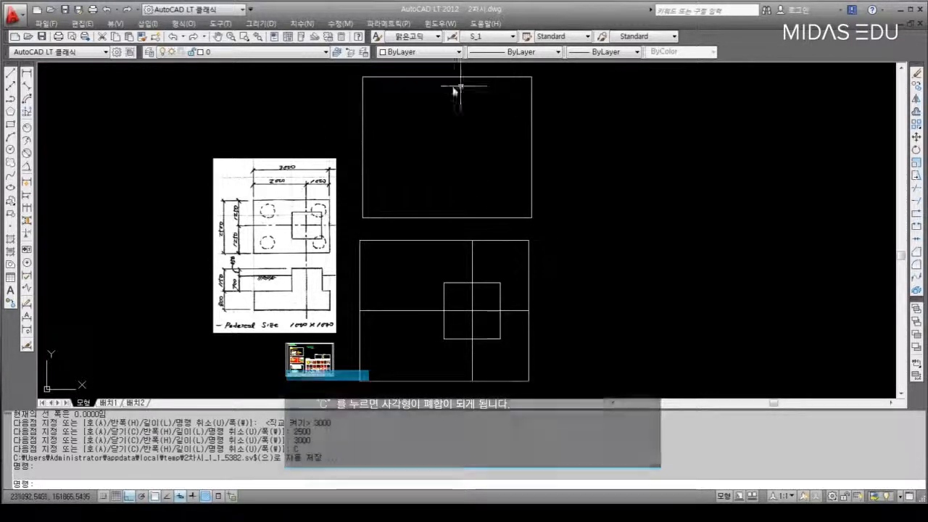
Compare selecting the upper polyline rectangle as one object with selecting the lower footing outline's four edges one by one
click(366, 111)
click(341, 118)
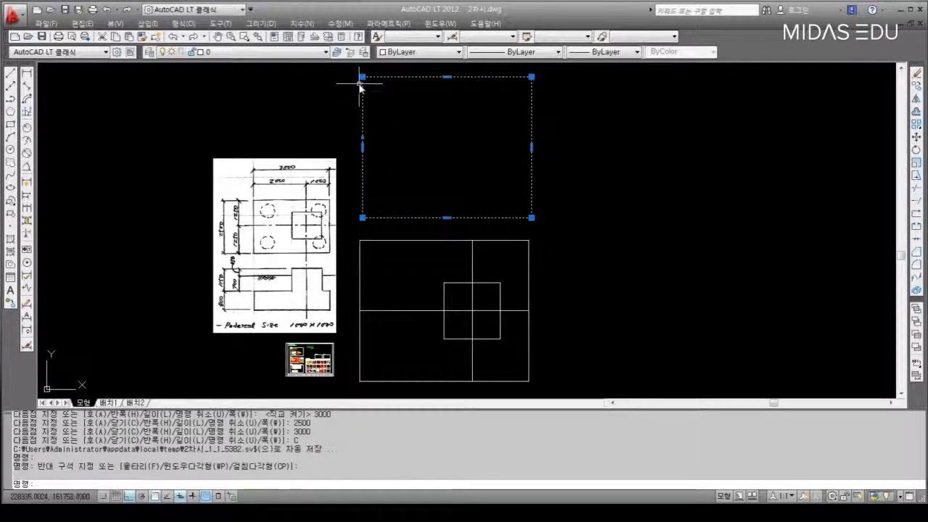
key(Escape)
click(414, 234)
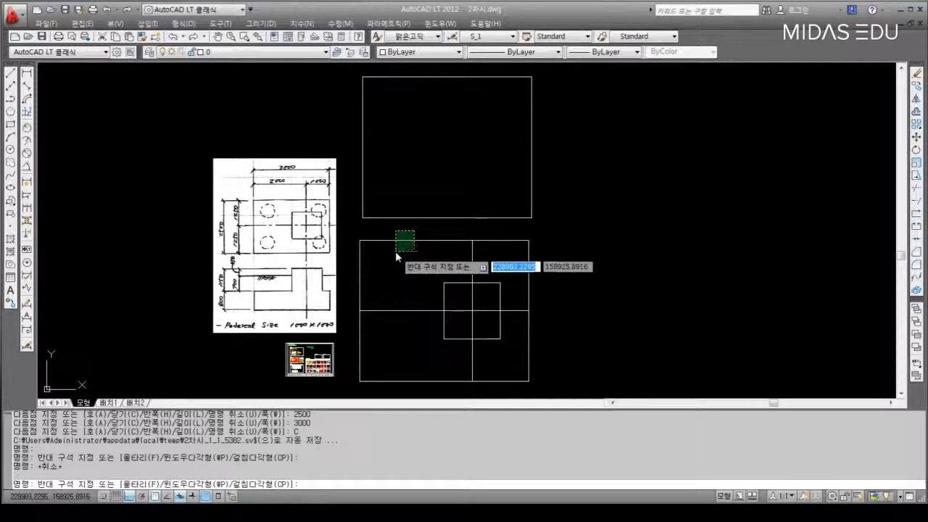
click(395, 250)
click(372, 259)
click(354, 278)
click(554, 269)
click(516, 288)
click(409, 369)
click(401, 396)
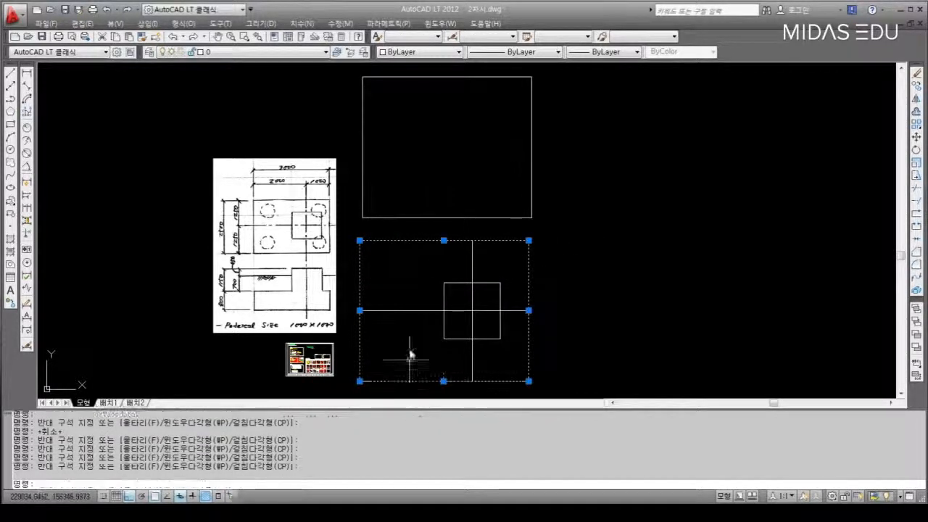
key(Escape)
Draw a horizontal centre line across the upper rectangle between the midpoints of its two vertical edges
text(l)
key(Return)
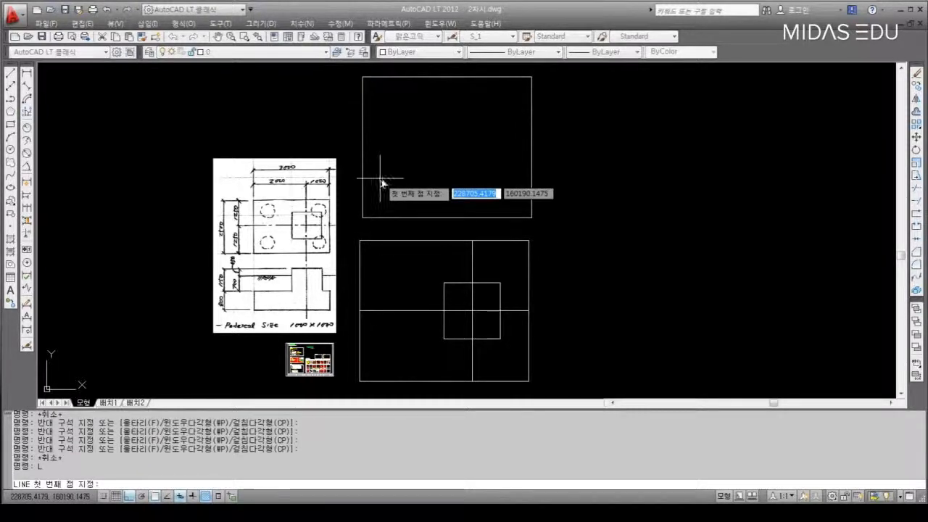
click(363, 147)
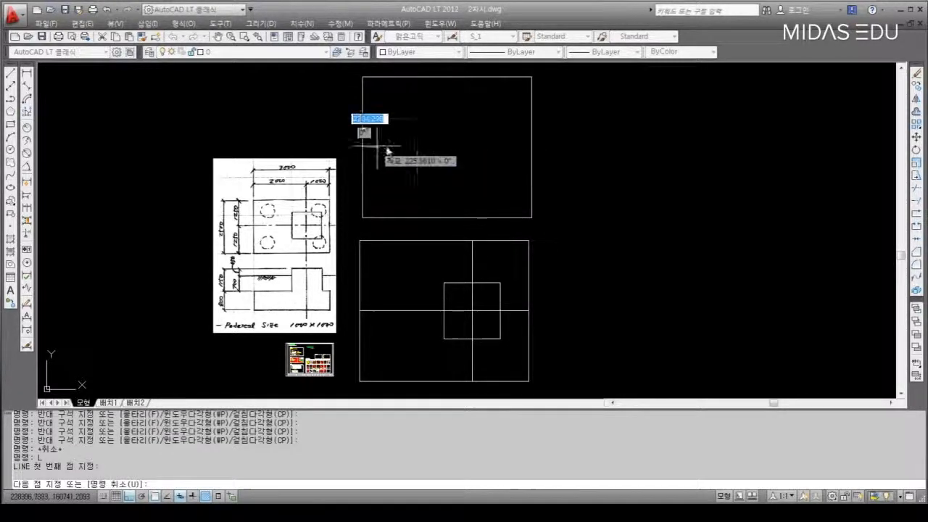
click(532, 148)
key(Return)
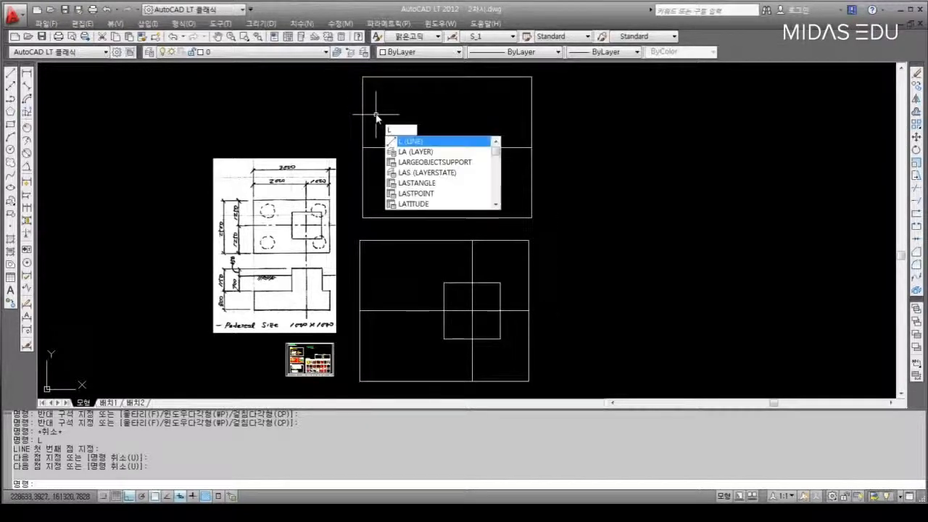
Draw a vertical line over the upper rectangle's left edge, from its upper corner to its lower corner
key(Return)
click(363, 77)
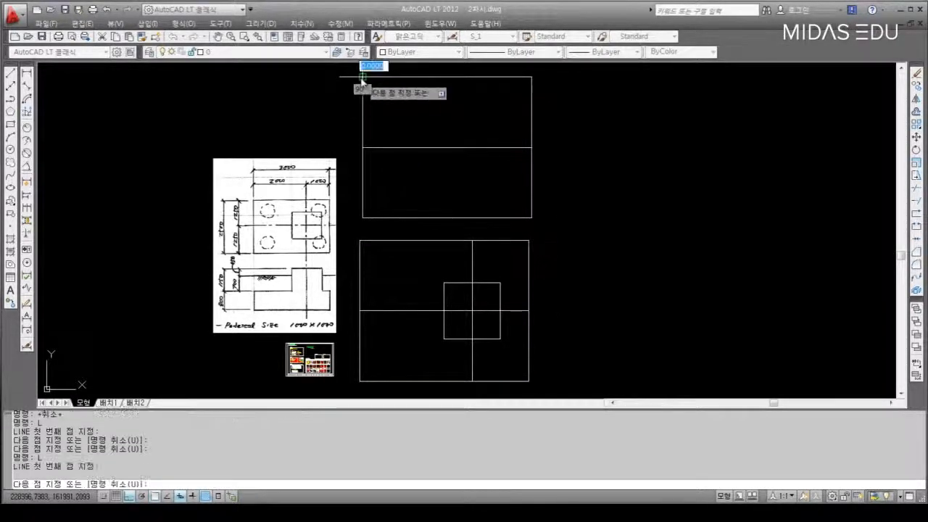
click(363, 217)
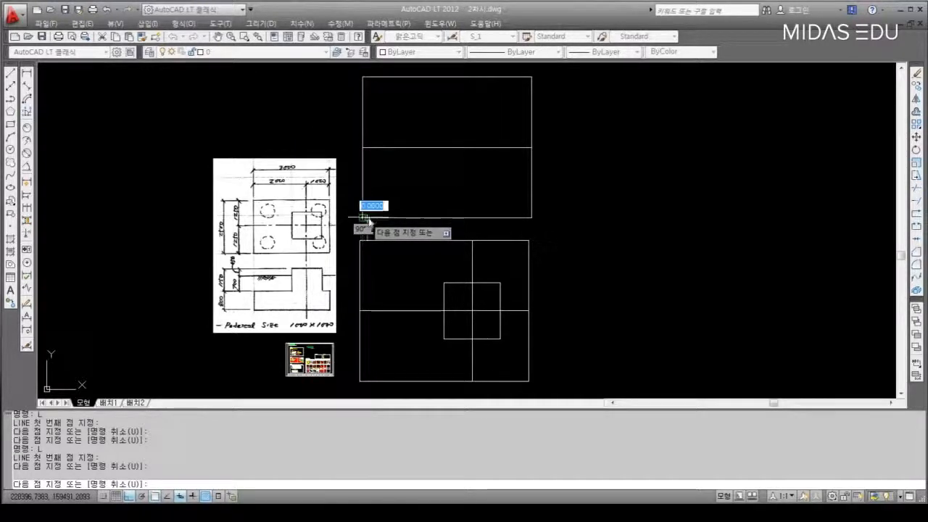
key(Return)
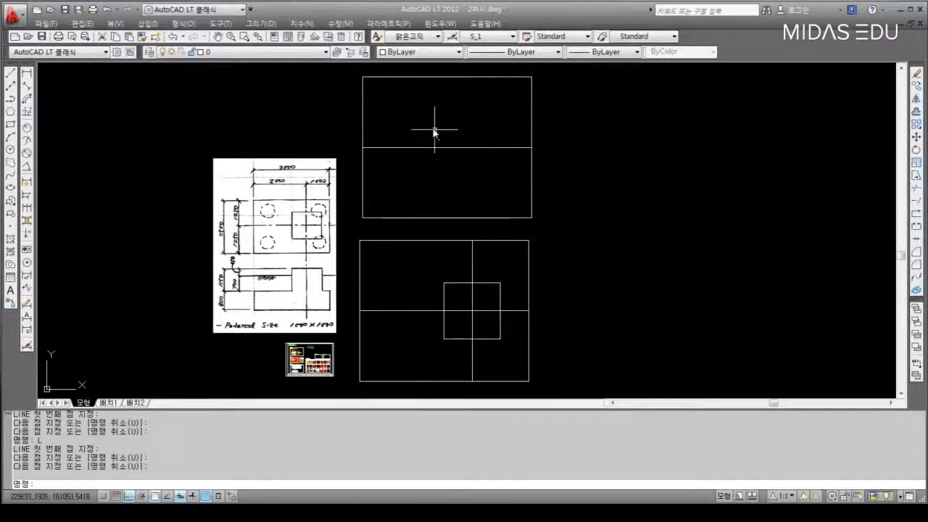
click(387, 80)
key(Escape)
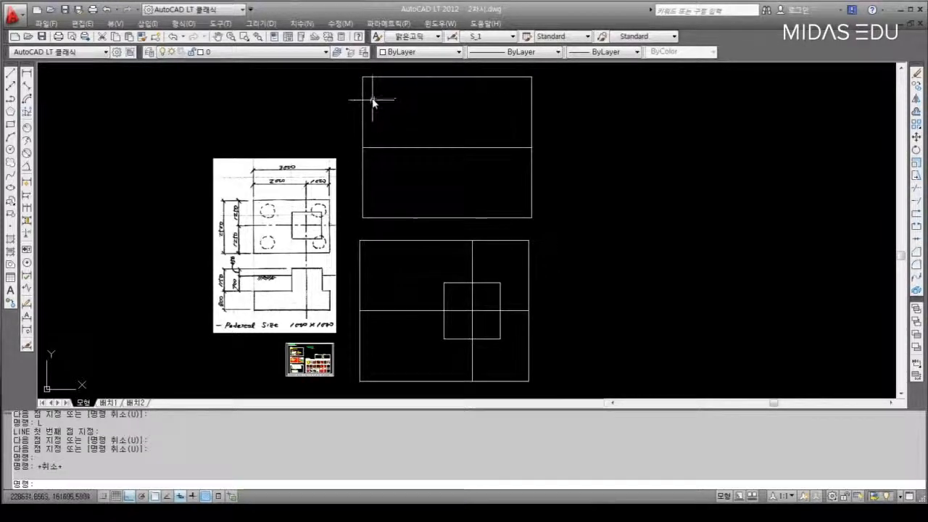
click(363, 99)
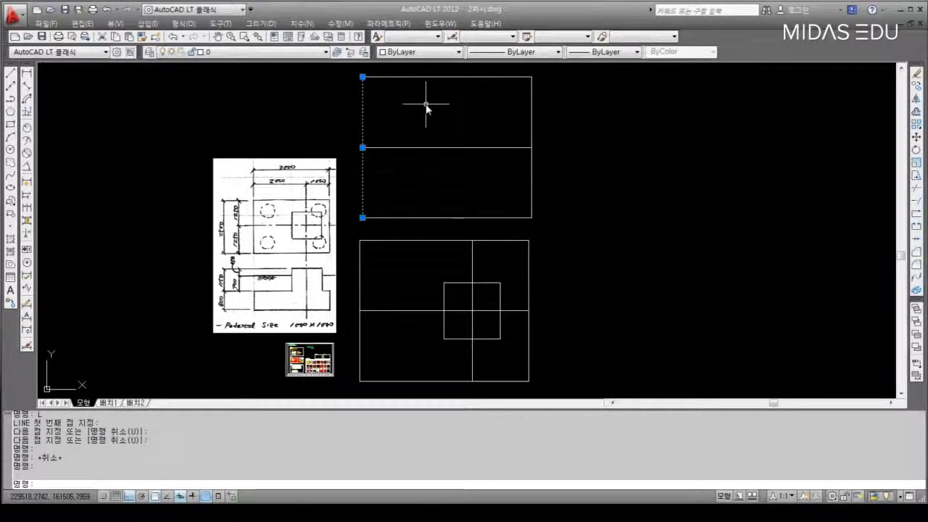
key(Escape)
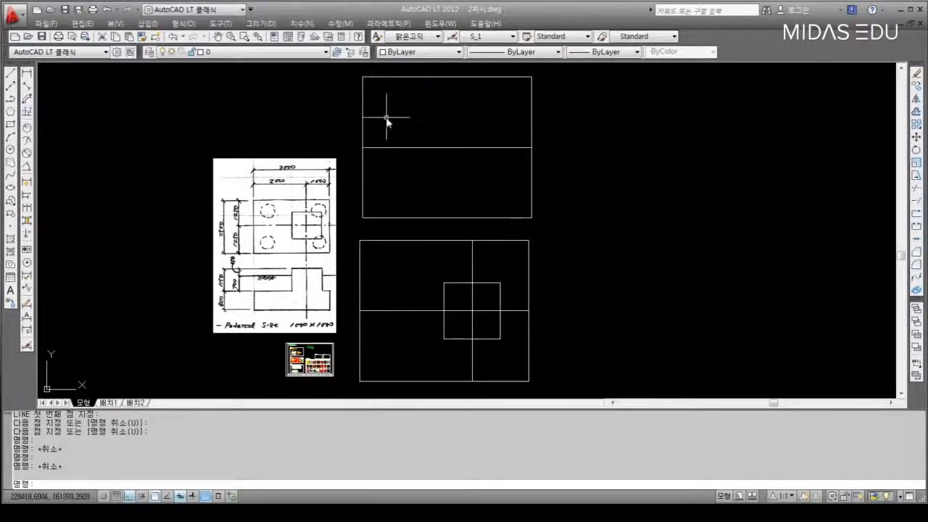
Move the line on the upper rectangle's left edge 2000 to the right, removing the polyline rectangle from the selection with the R option
text(M)
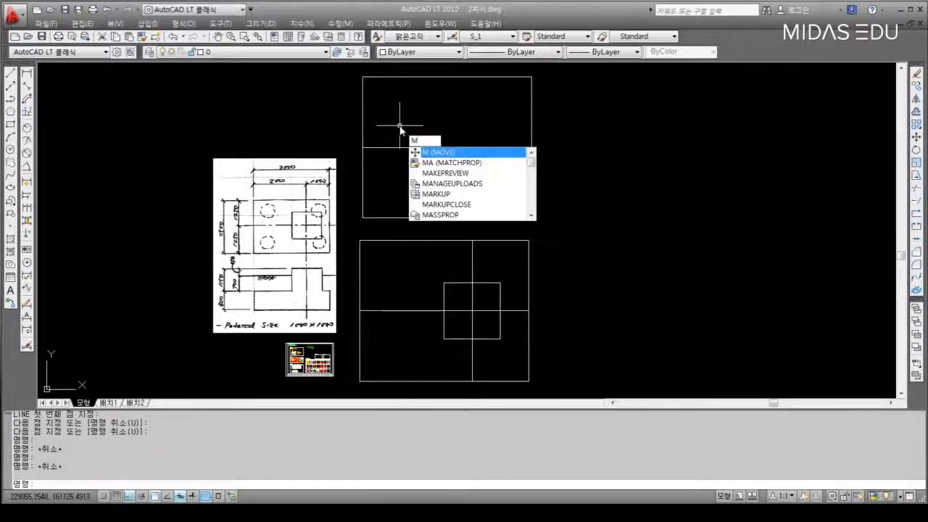
key(Return)
click(371, 92)
click(353, 73)
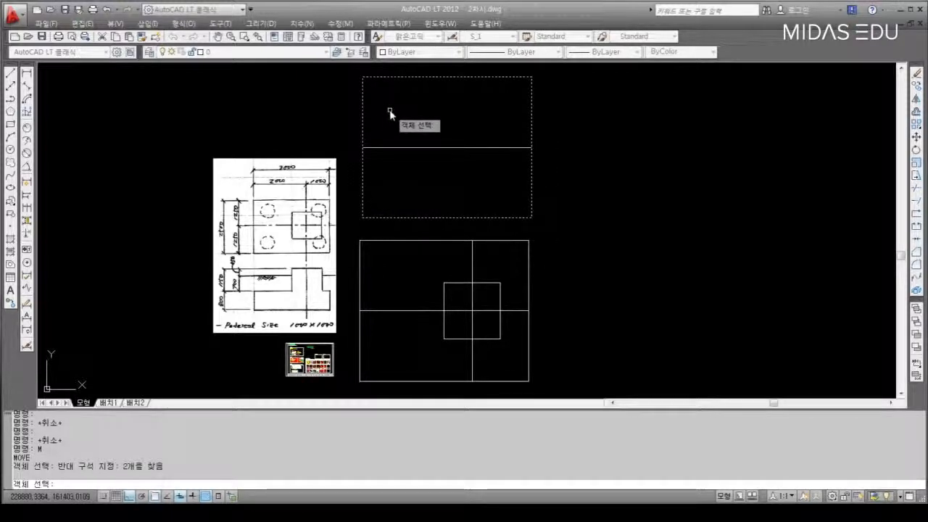
text(R)
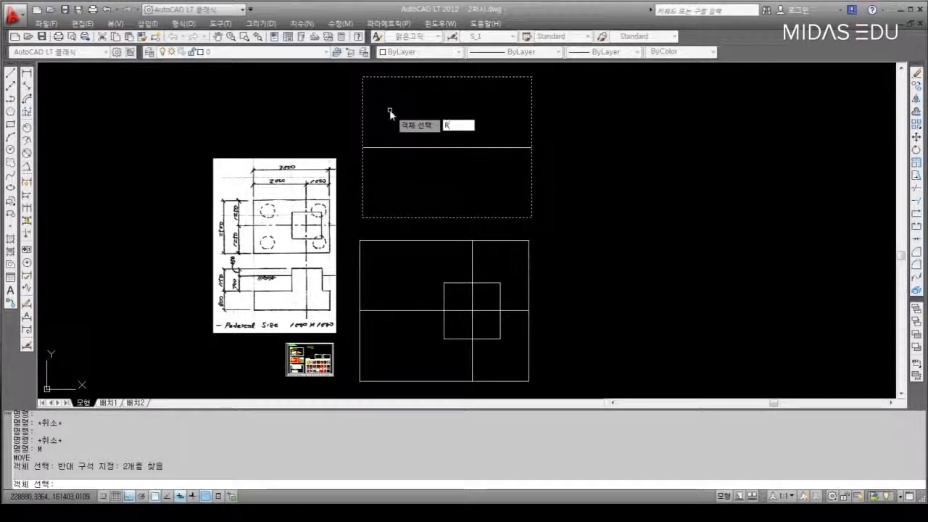
key(Return)
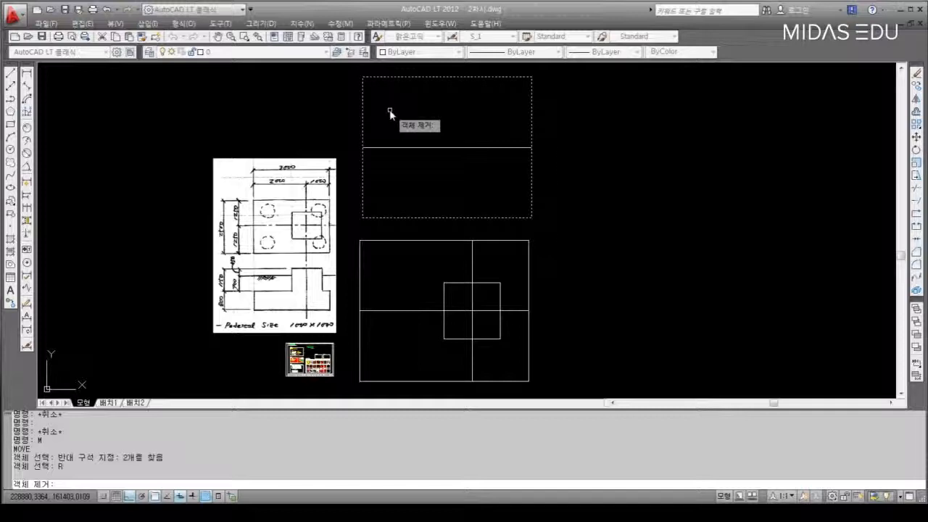
click(389, 110)
click(377, 74)
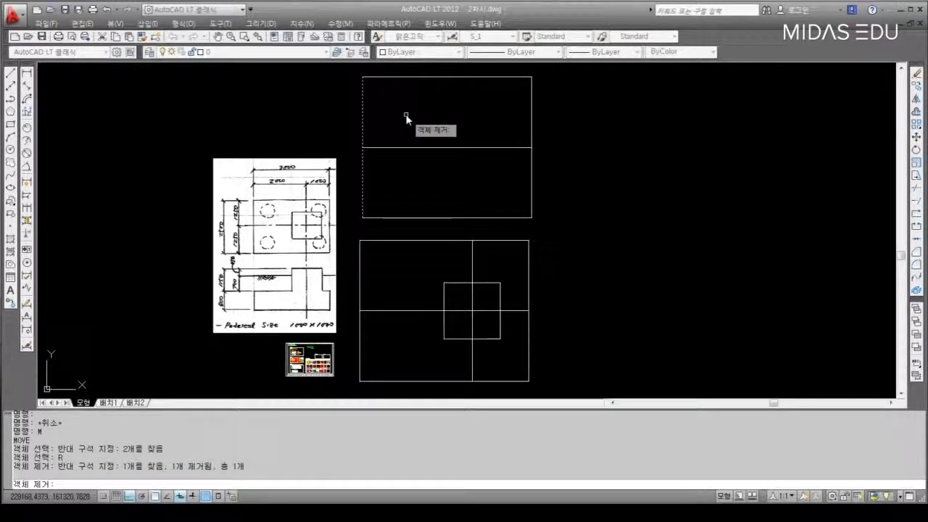
key(Return)
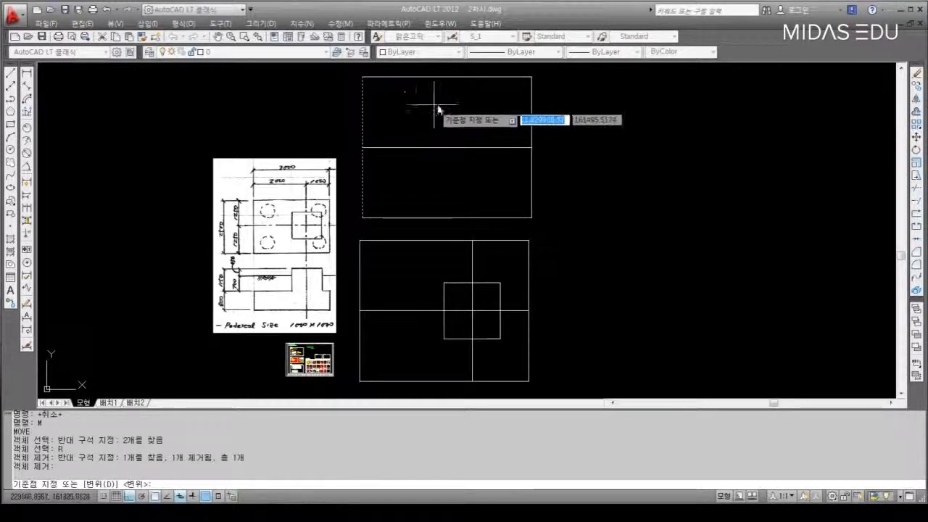
click(395, 125)
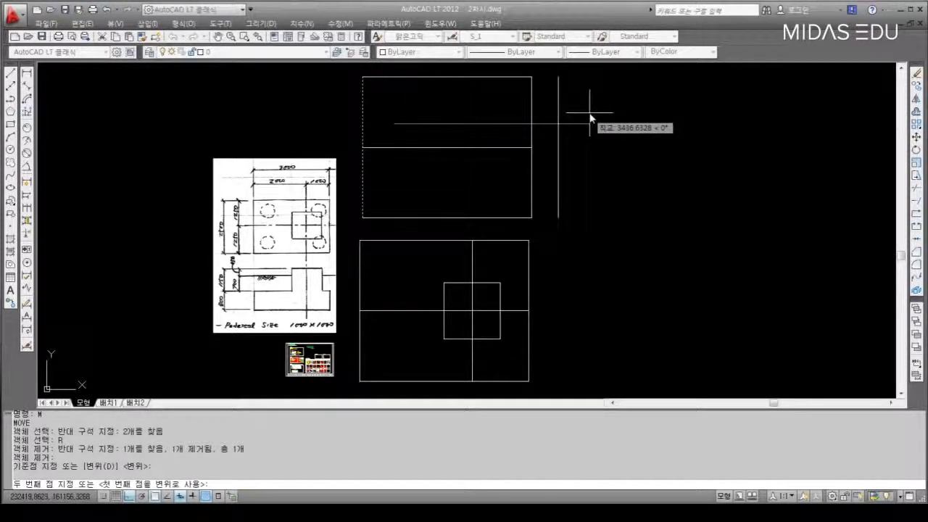
text(2000)
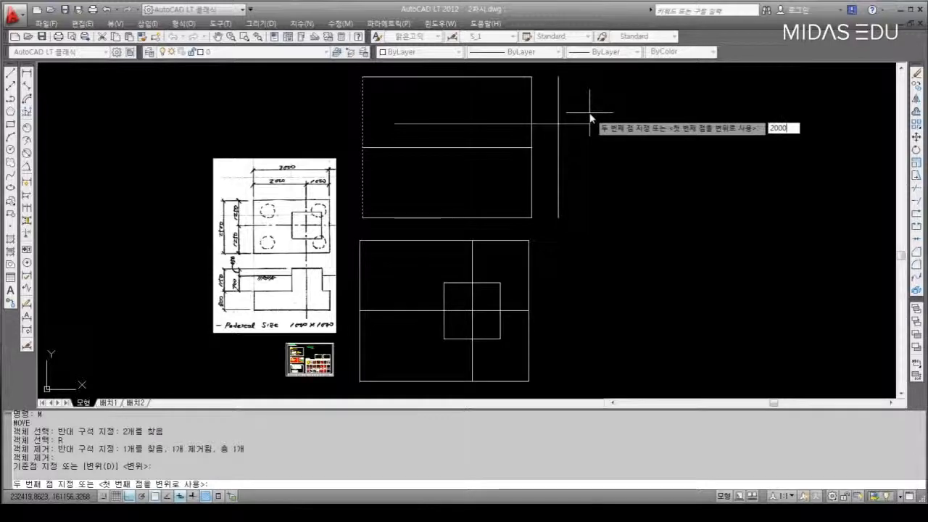
key(Return)
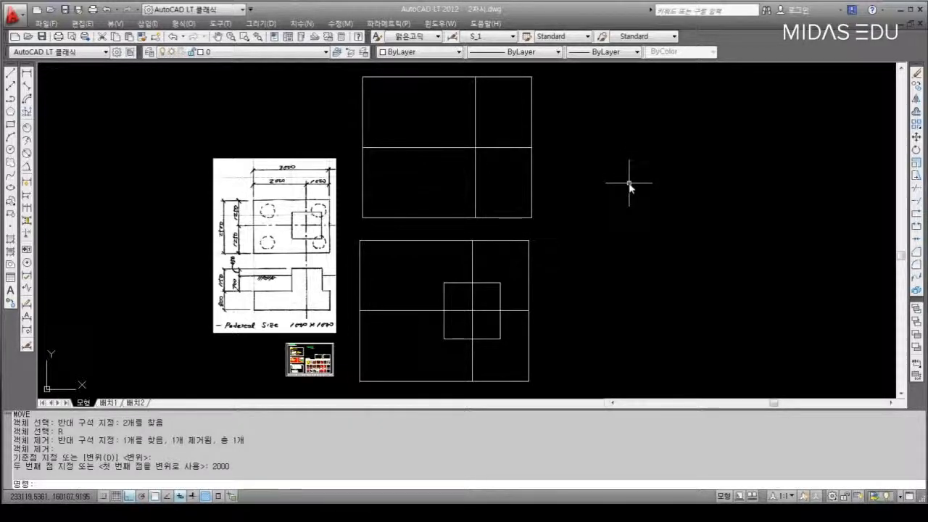
Draw a closed 1000 x 1000 polyline square in the empty area to the right of the upper rectangle
text(l)
key(Return)
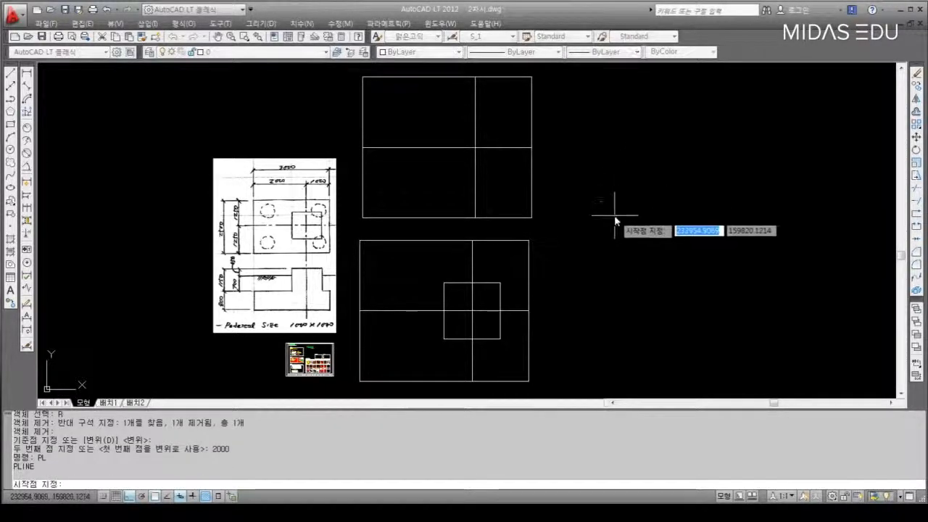
click(615, 215)
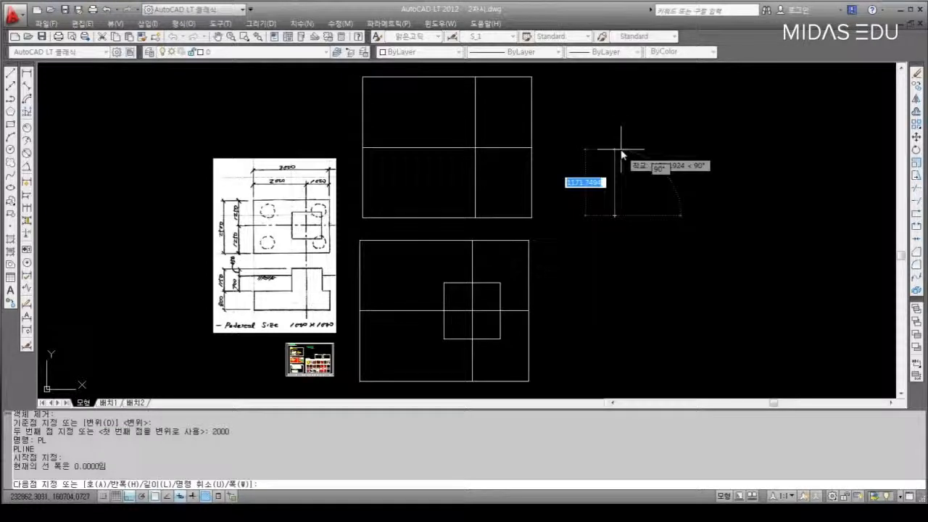
text(117)
text(0)
key(Return)
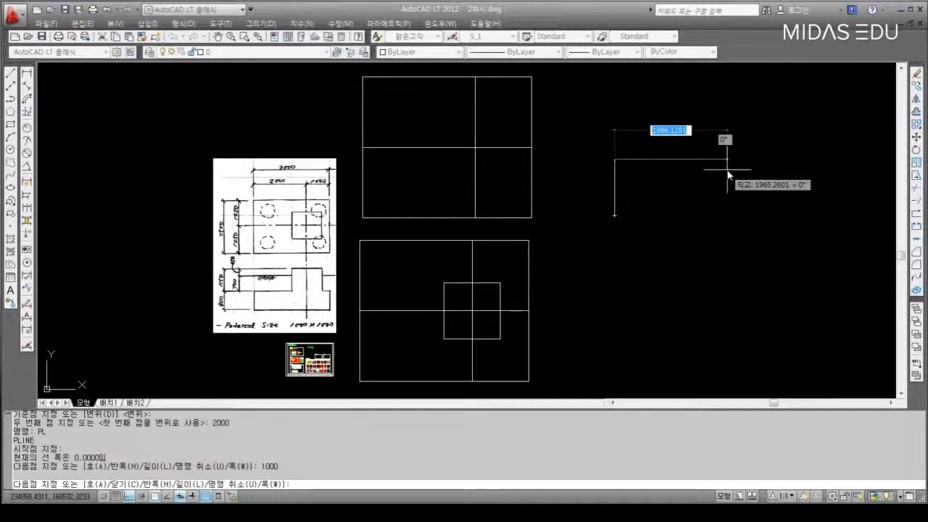
text(1000)
key(Return)
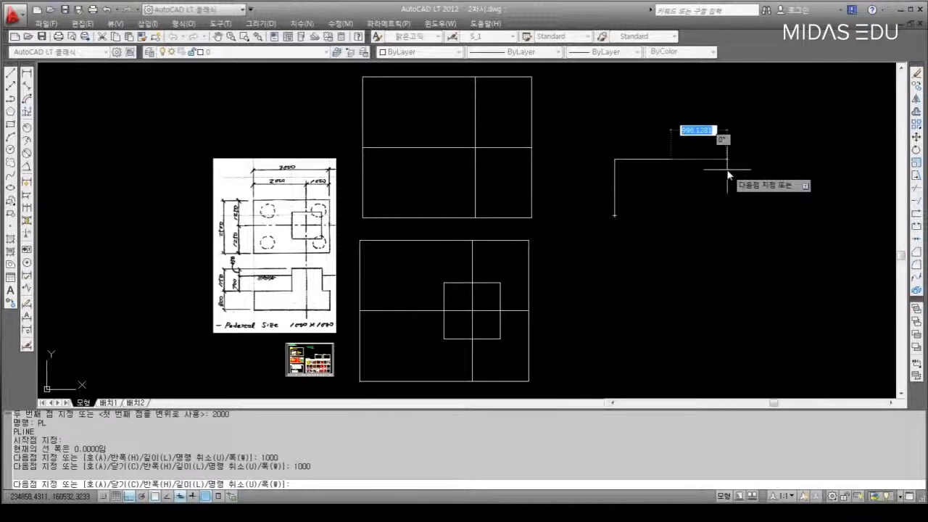
text(1000)
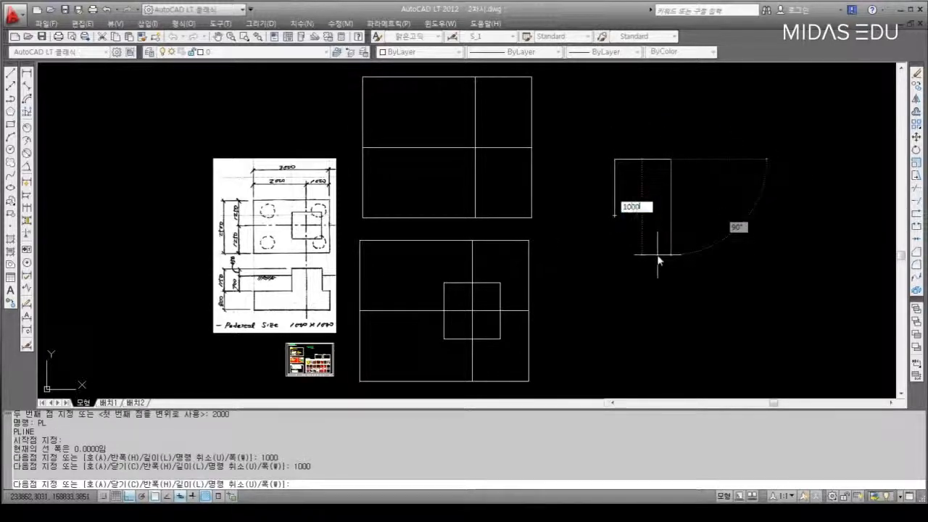
key(Return)
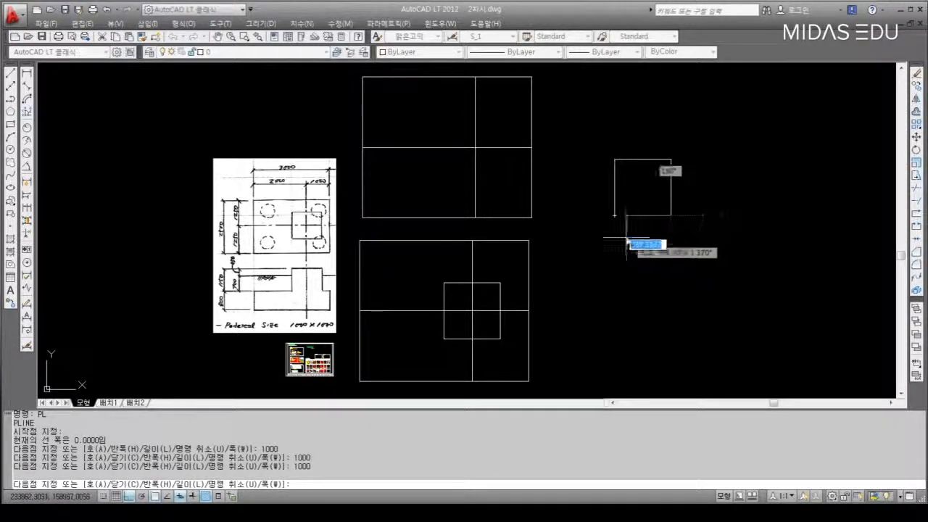
text(C)
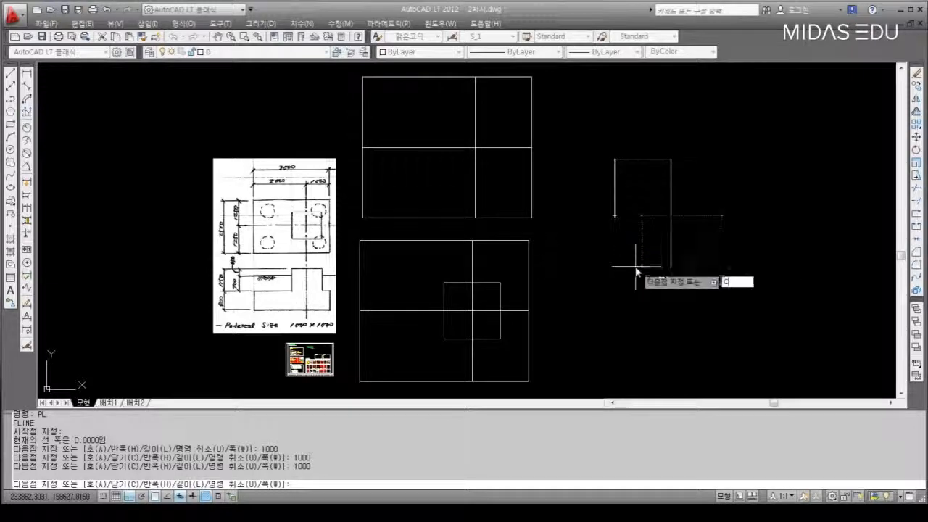
key(Return)
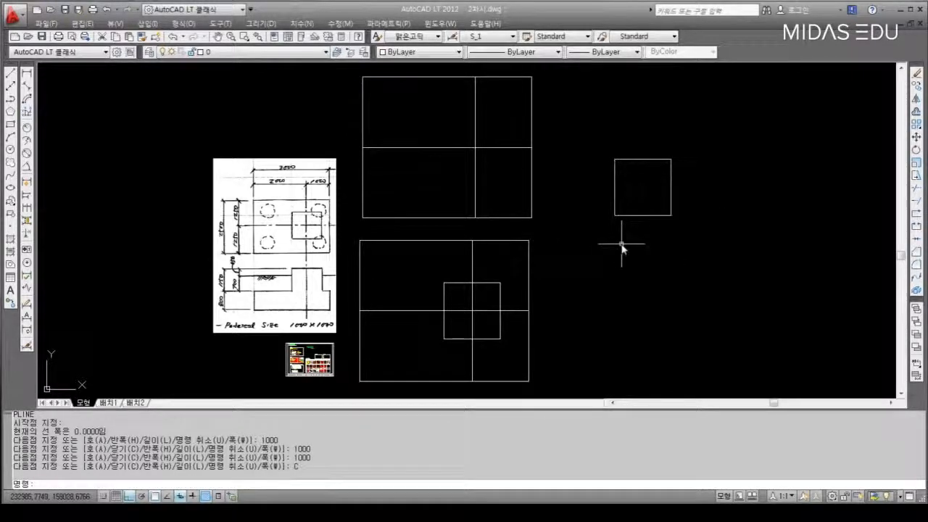
Move the square by the midpoint of its top edge onto the intersection of the upper rectangle's centre lines
text(M)
key(Return)
click(694, 148)
click(645, 184)
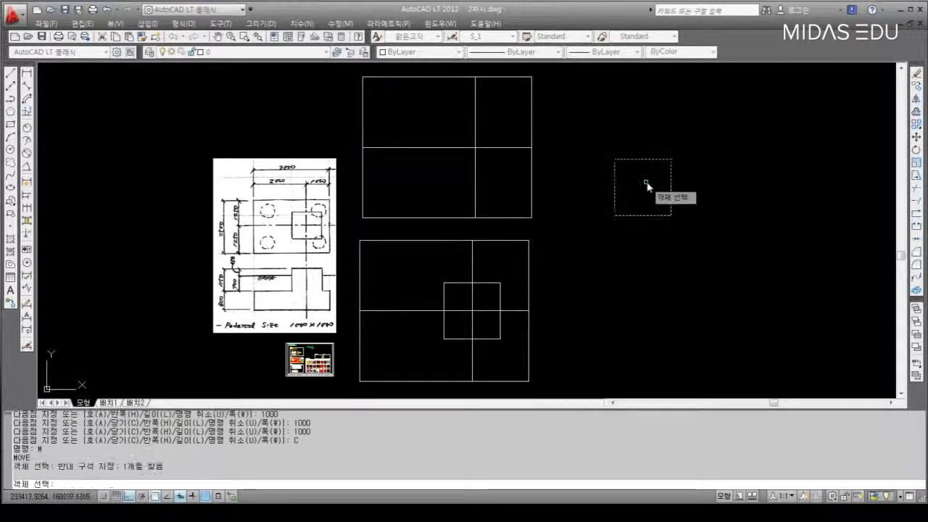
key(Return)
click(643, 161)
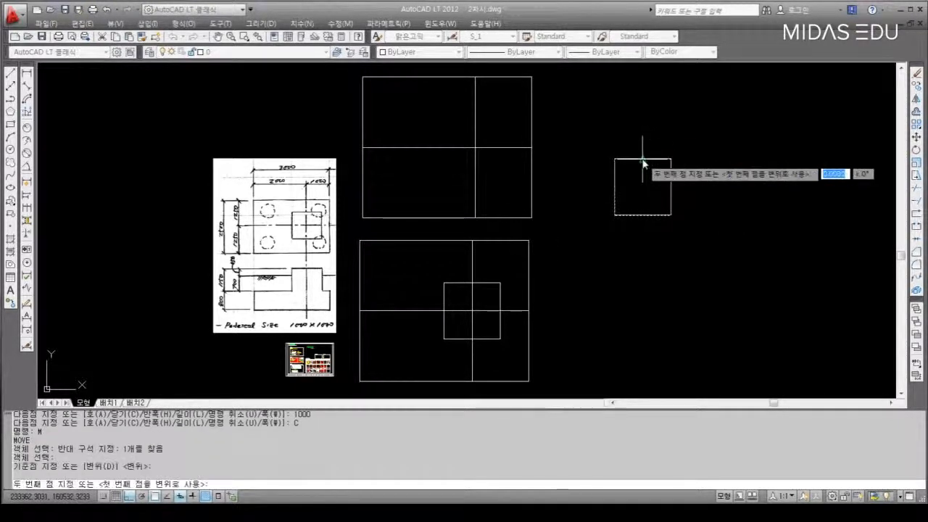
click(475, 148)
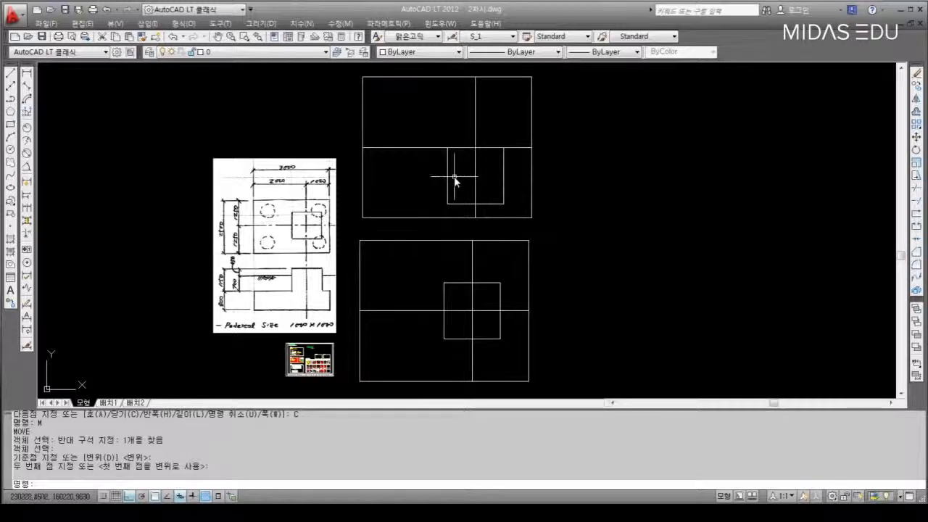
Move the square, reselected with the Previous (P) option, upward so its left edge's midpoint lies on the upper rectangle's horizontal centre line
text(m)
key(Return)
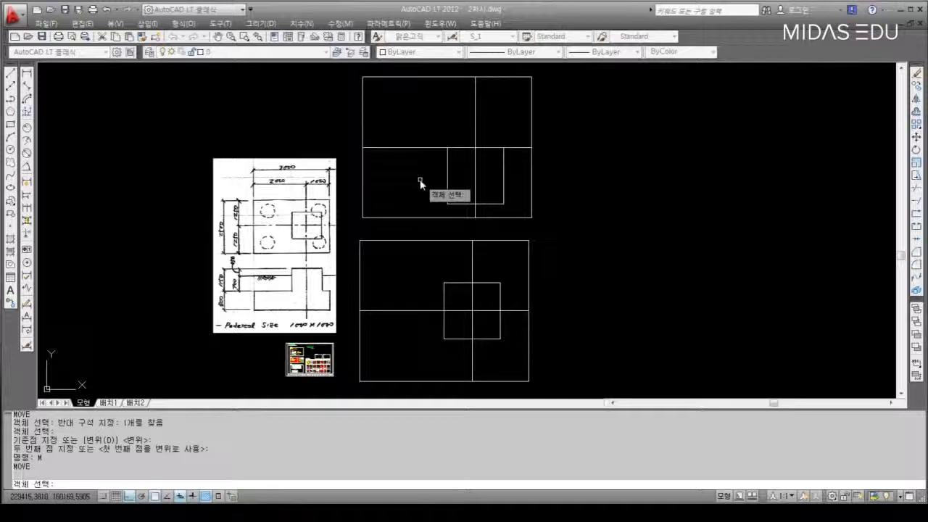
text(P)
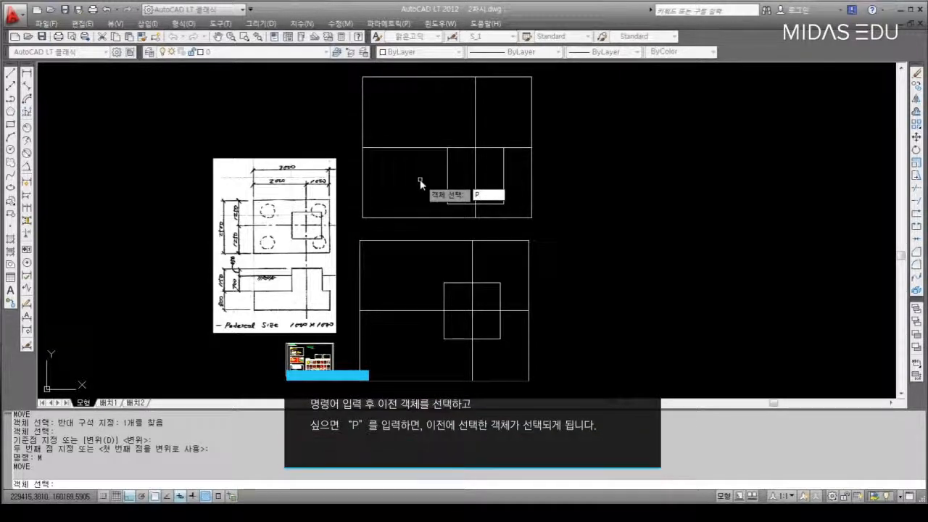
key(Return)
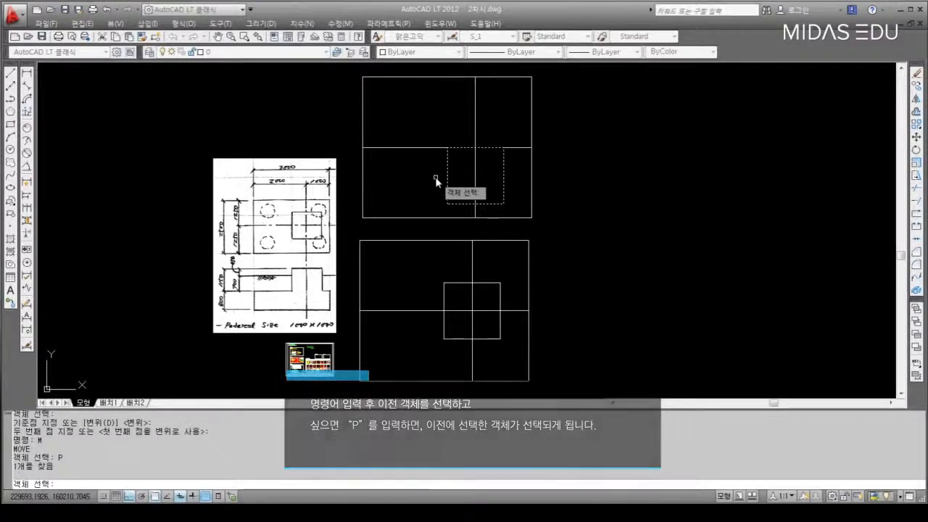
key(Return)
click(435, 176)
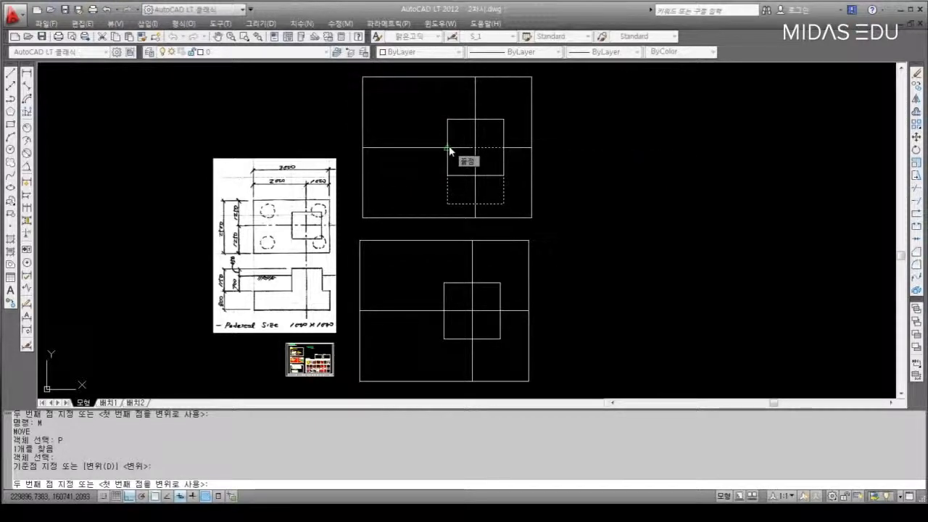
click(449, 149)
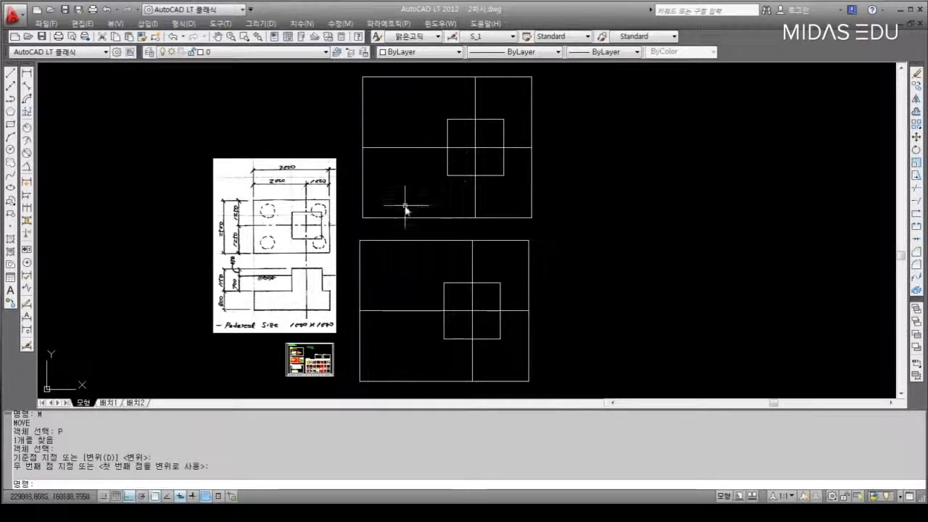
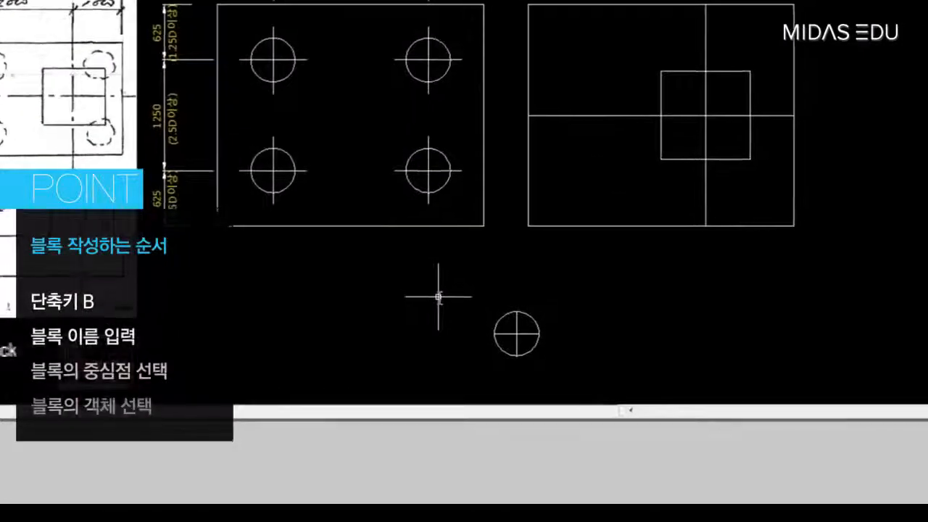
Begin a block definition named PILE with its base point at the centre of the separate circle, using the Center object snap
text(B)
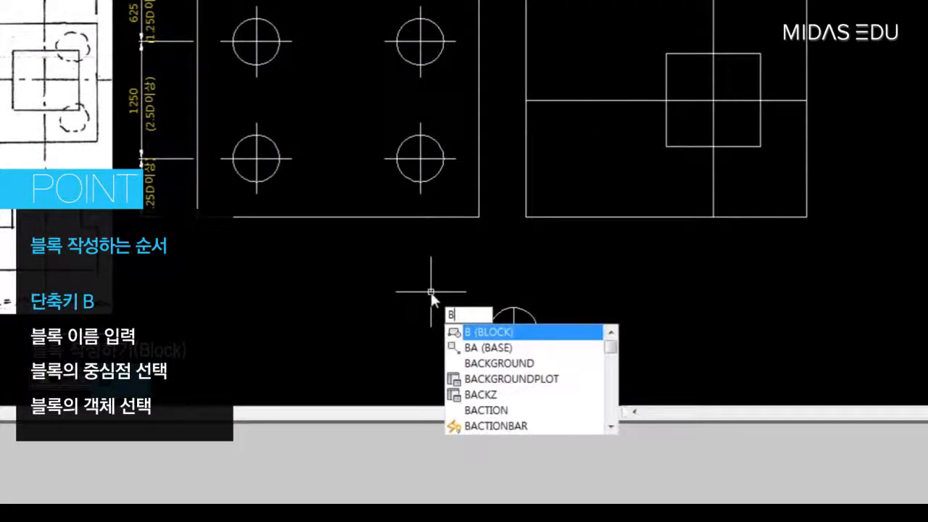
key(Return)
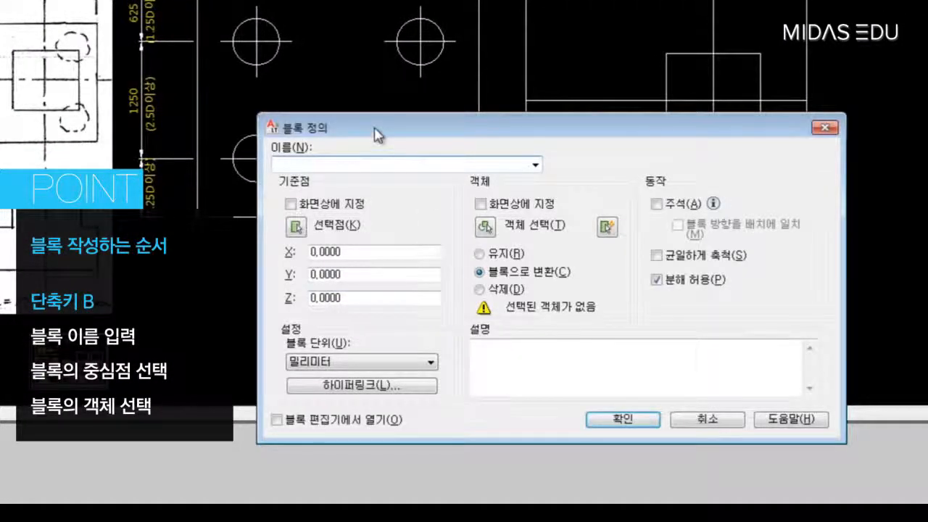
drag(376, 130, 371, 97)
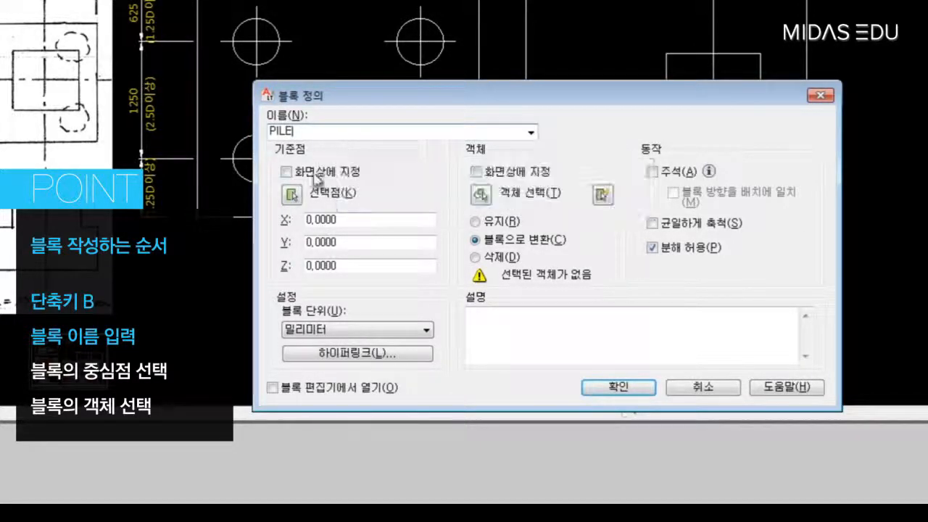
click(292, 195)
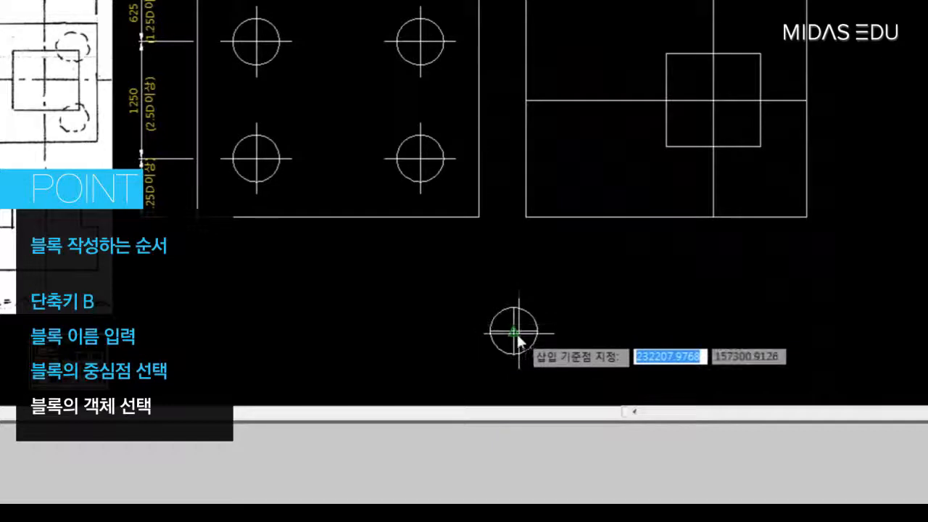
shift+right_click(585, 315)
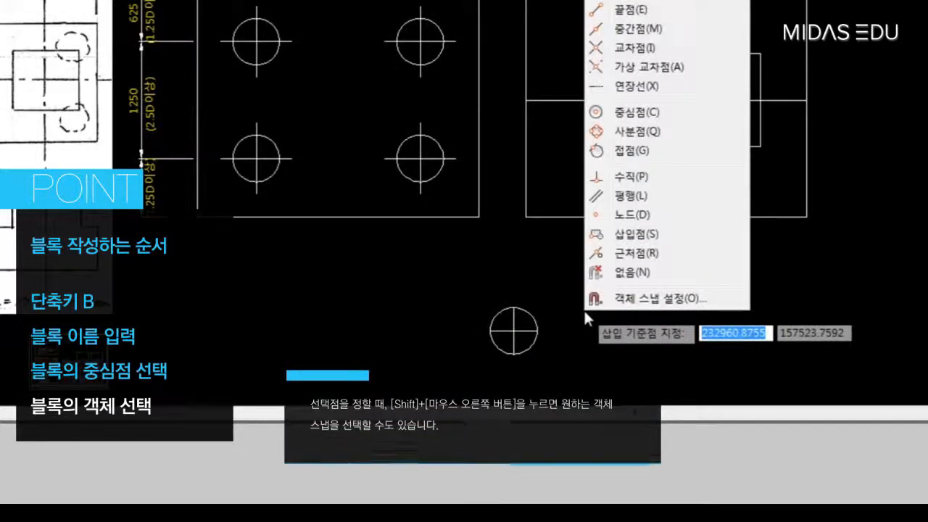
click(643, 115)
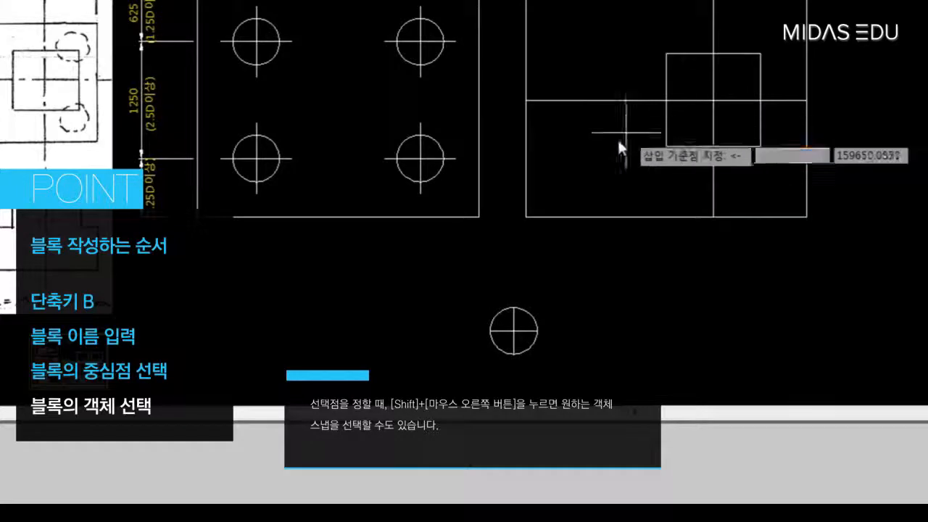
click(514, 331)
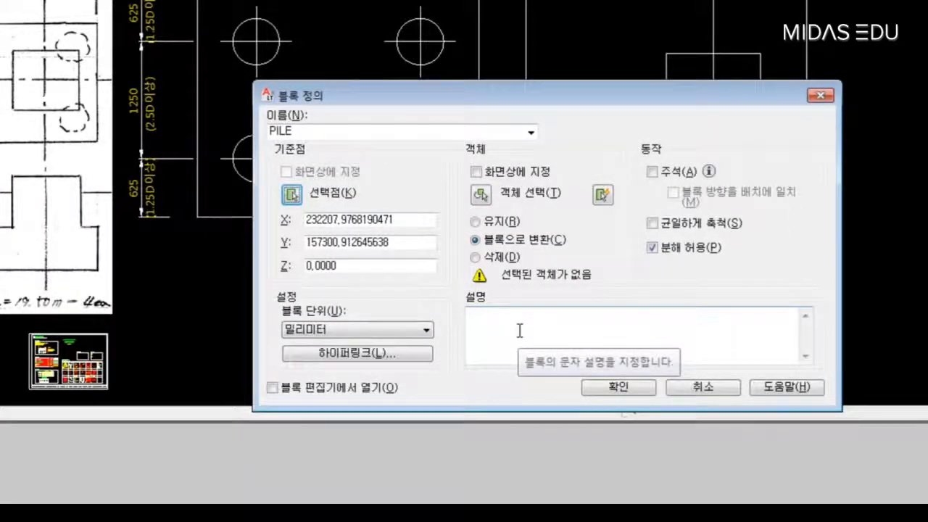
Select the circle and its cross lines as the PILE block's objects, convert them to a block and redefine the existing definition
click(480, 195)
click(551, 293)
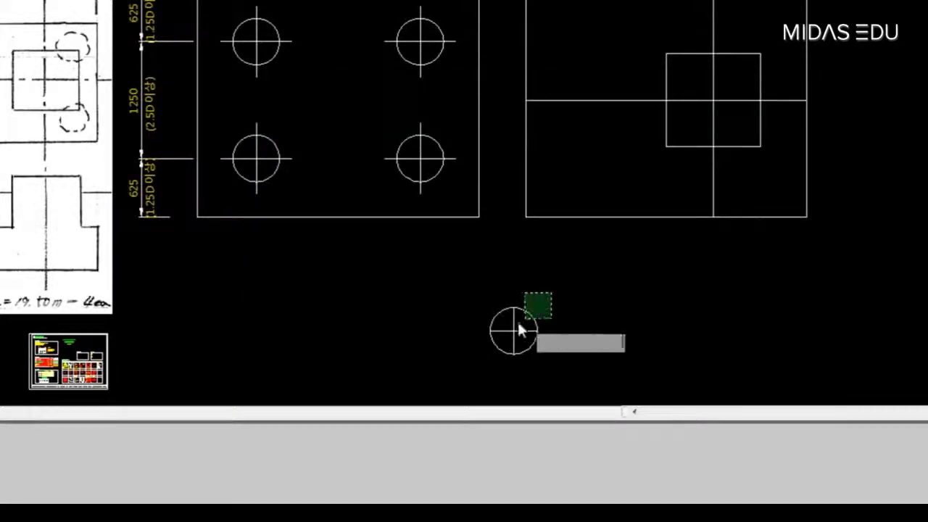
click(462, 363)
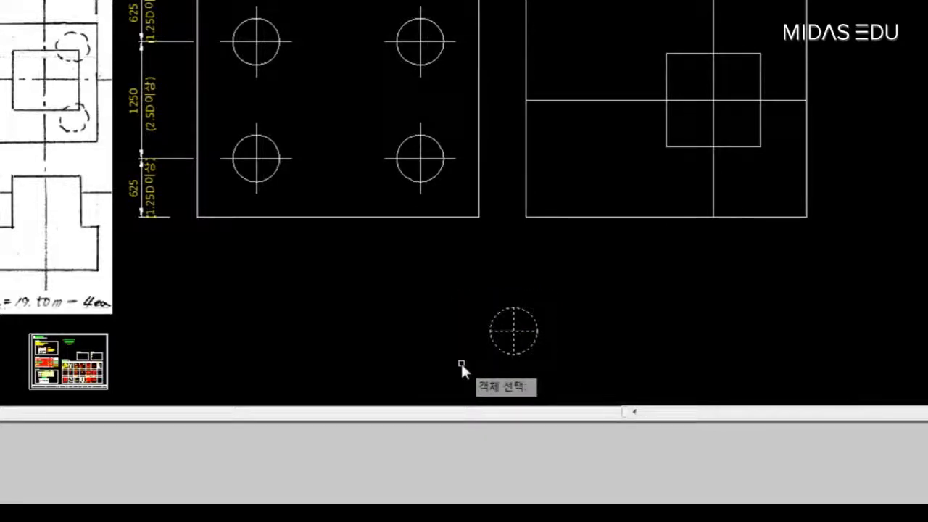
key(Return)
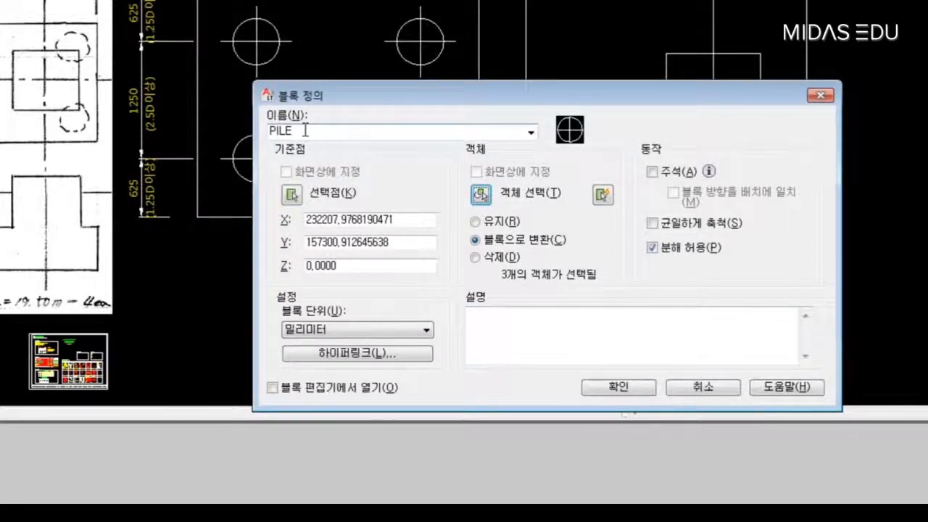
click(478, 242)
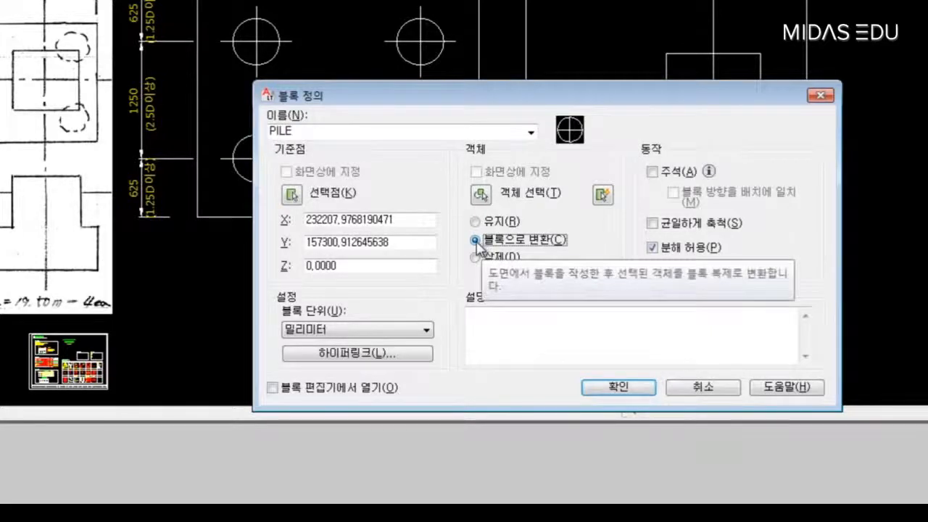
click(646, 390)
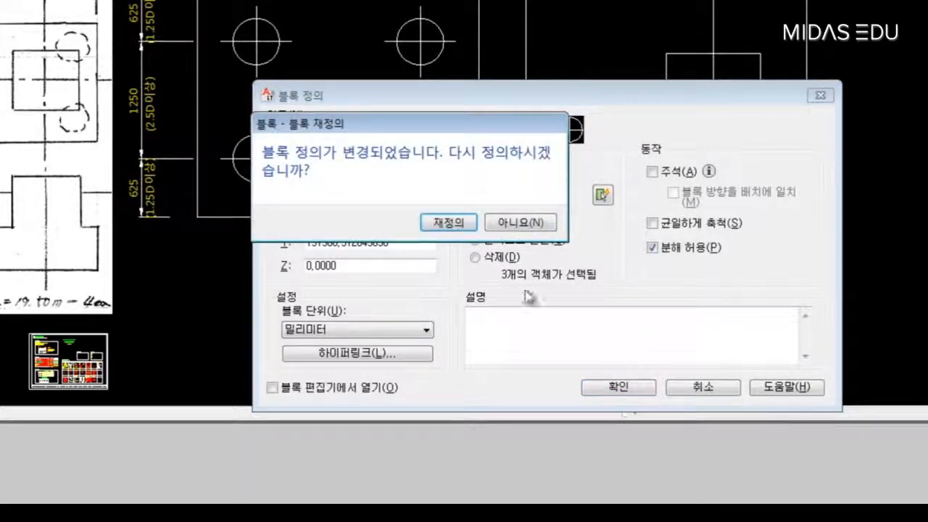
click(448, 222)
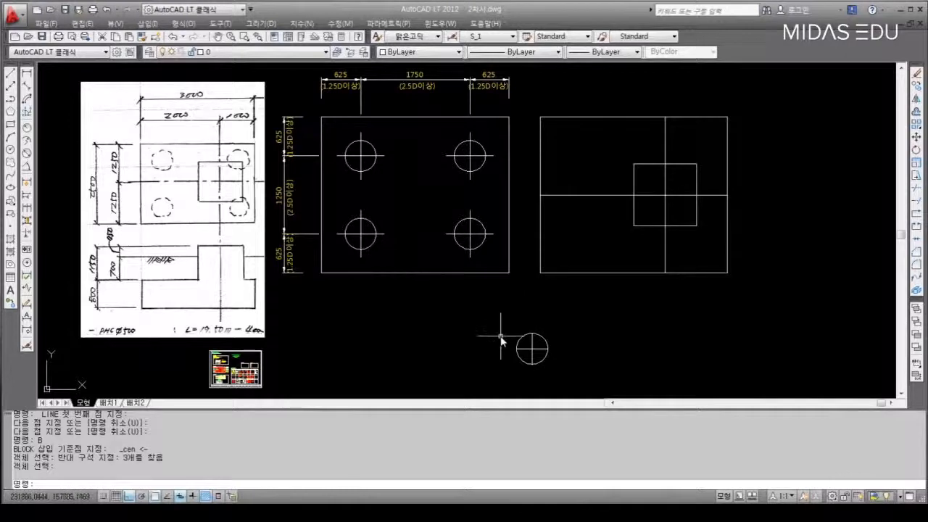
List the properties of the pile symbol below the plans and check its block name
click(545, 339)
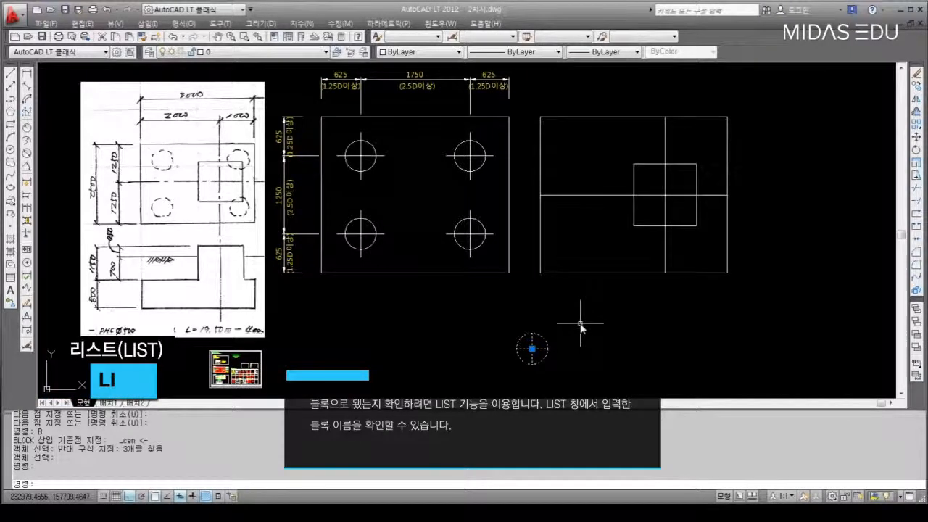
text(LIST)
key(Return)
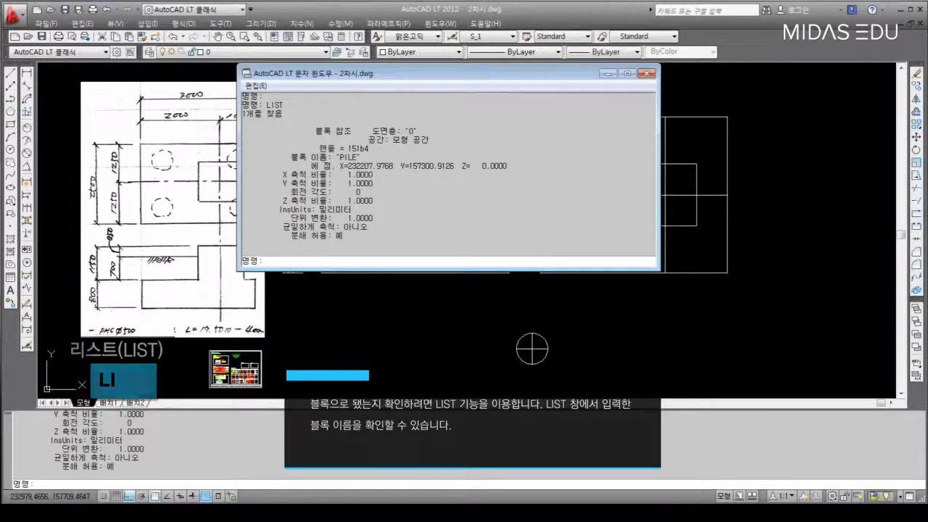
drag(290, 157, 366, 157)
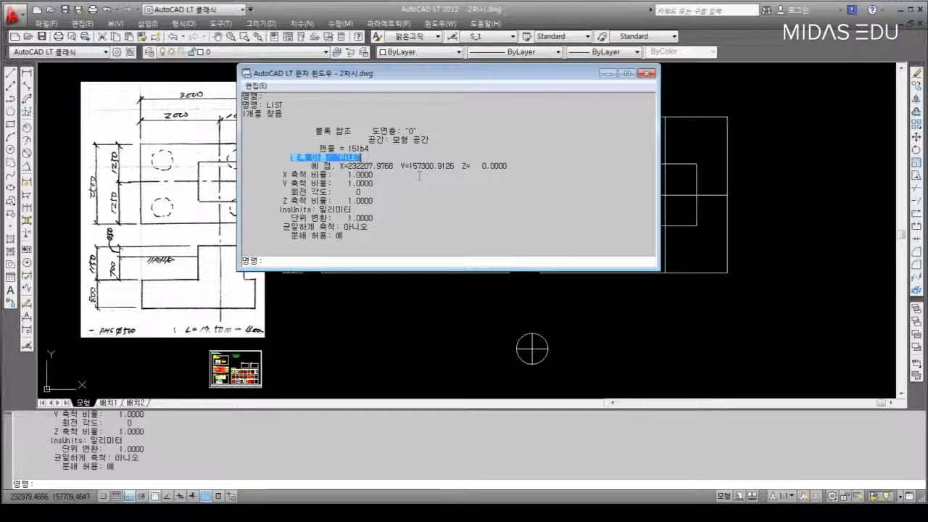
key(F2)
List the properties of the vertical centre line in the right footing plan to check its object type
text(LI)
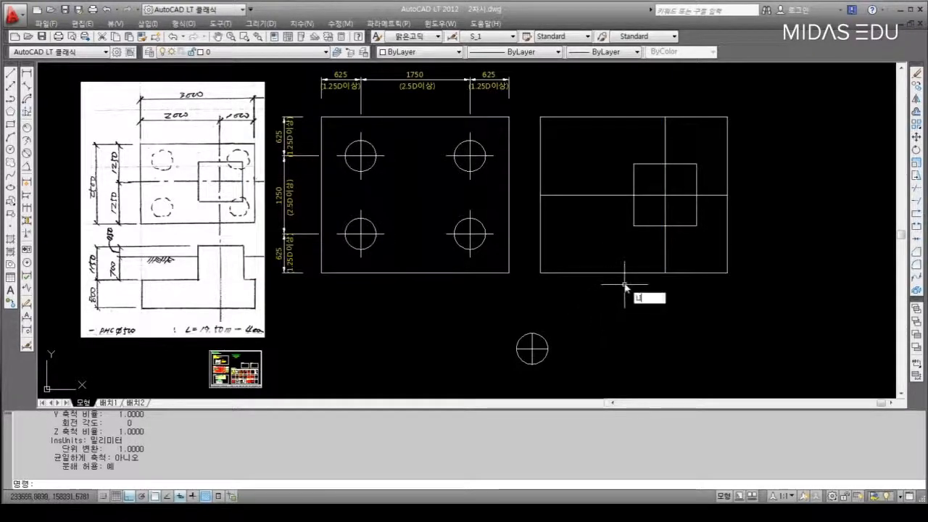
key(Return)
click(668, 264)
click(648, 256)
key(Return)
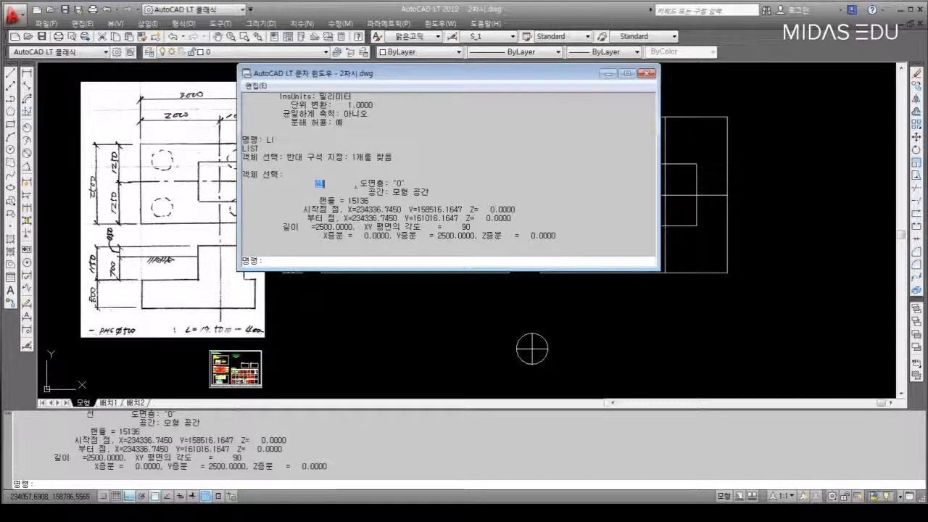
click(648, 73)
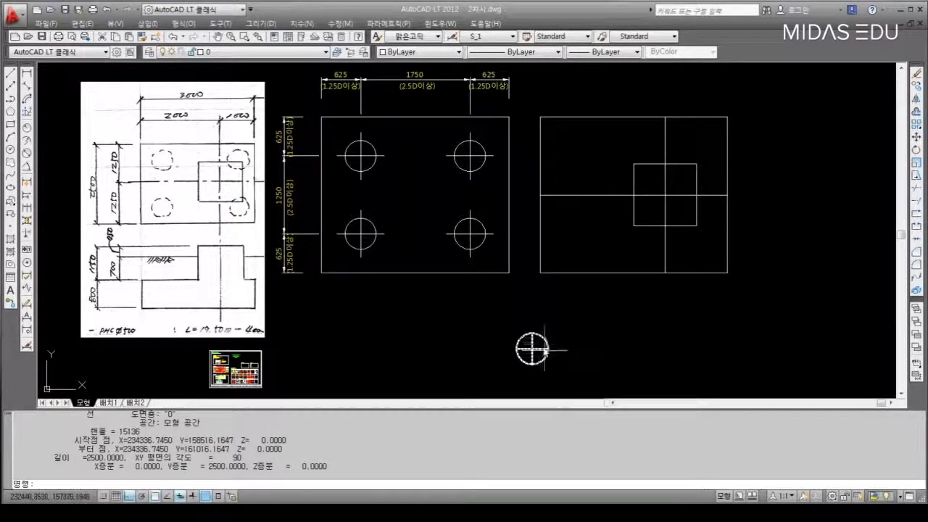
Move the PILE block by its centre onto the upper-left corner of the right footing rectangle
mouse_move(541, 339)
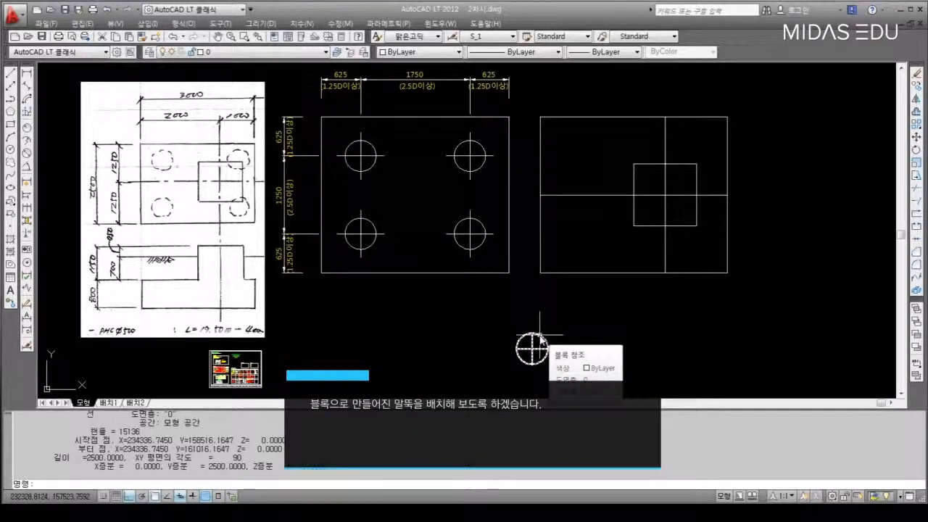
text(m)
key(Return)
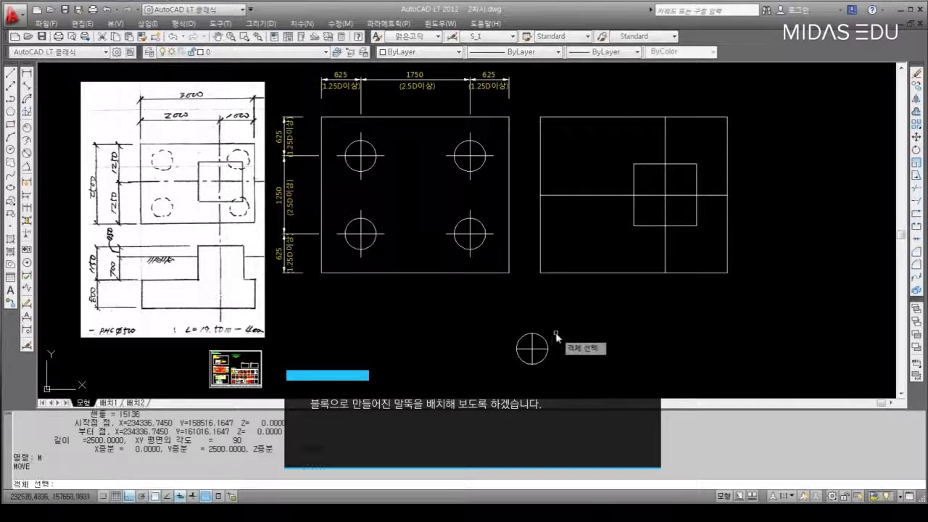
click(534, 353)
key(Return)
click(532, 349)
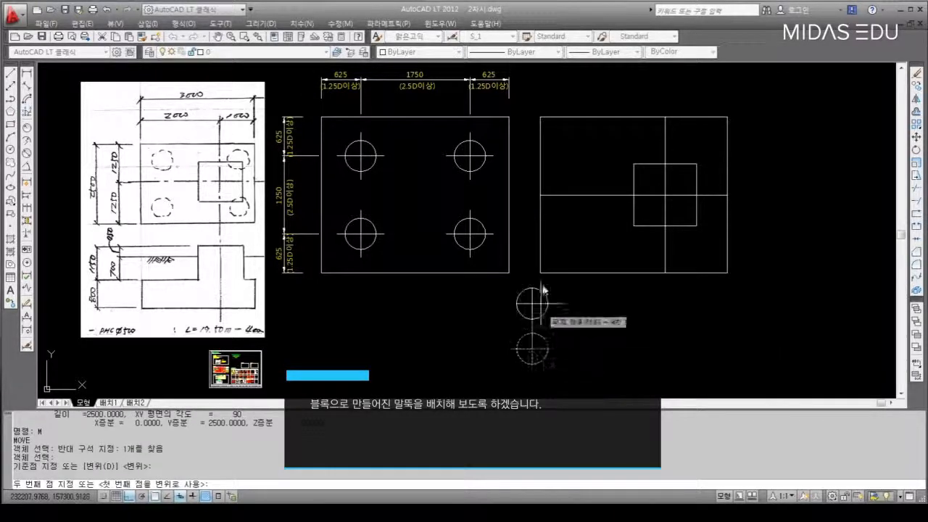
click(540, 118)
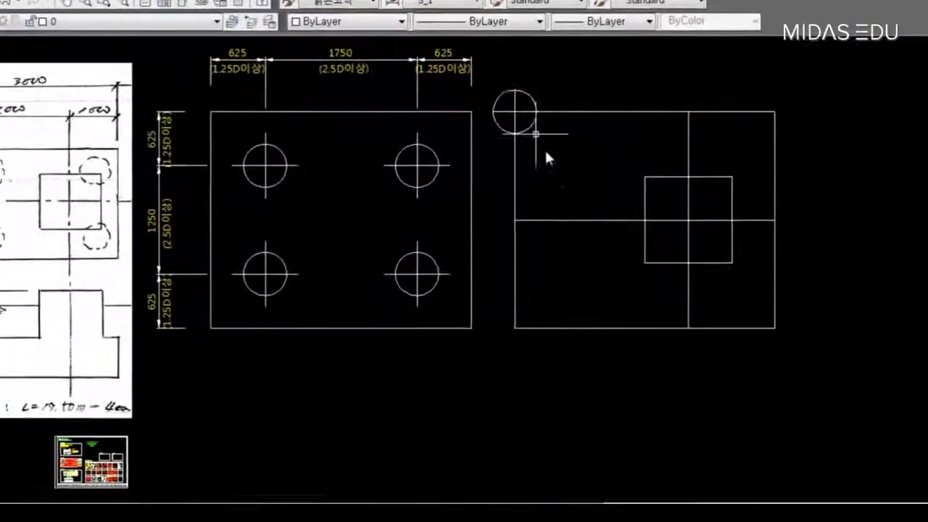
Move the PILE block 625 straight down from the footing's upper-left corner
key(Return)
click(544, 146)
click(524, 131)
key(Return)
click(564, 138)
text(625)
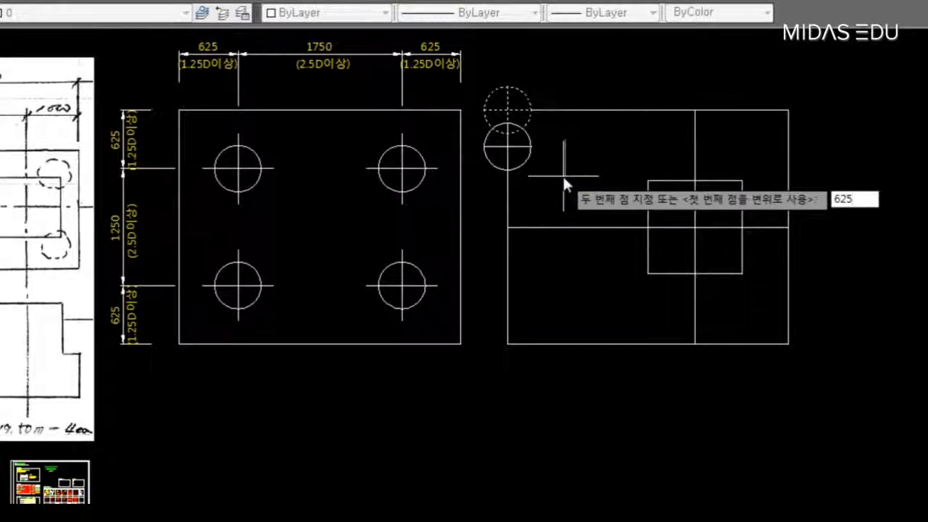
key(Return)
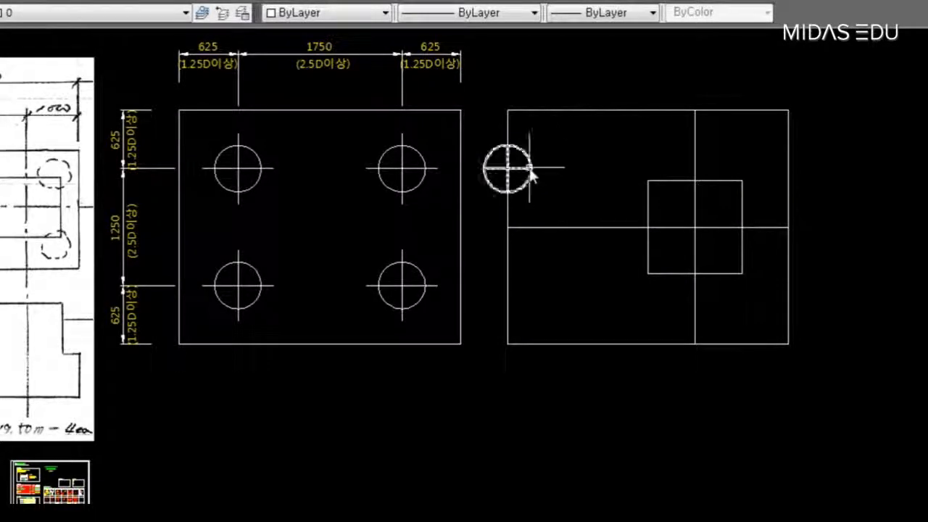
Move the PILE block 625 to the right, into the footing rectangle
key(Return)
click(552, 144)
click(523, 168)
key(Return)
click(556, 143)
text(625)
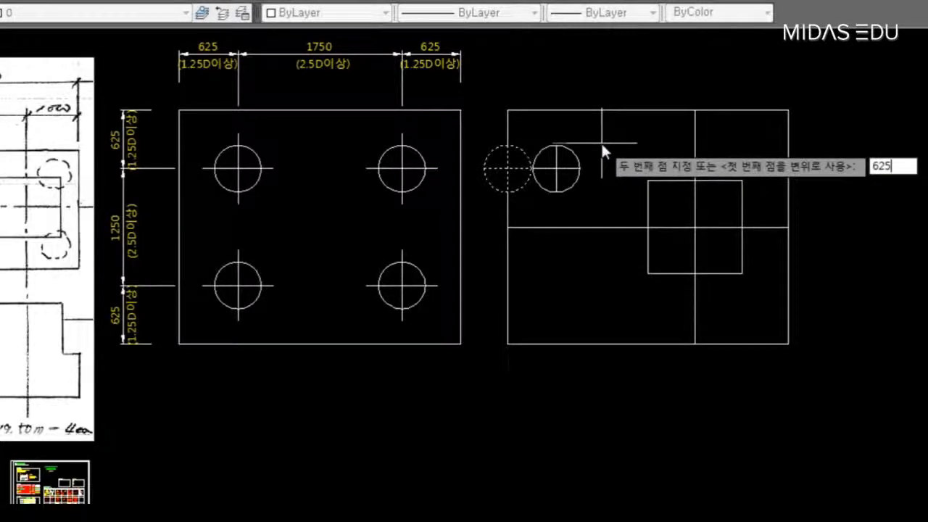
key(Return)
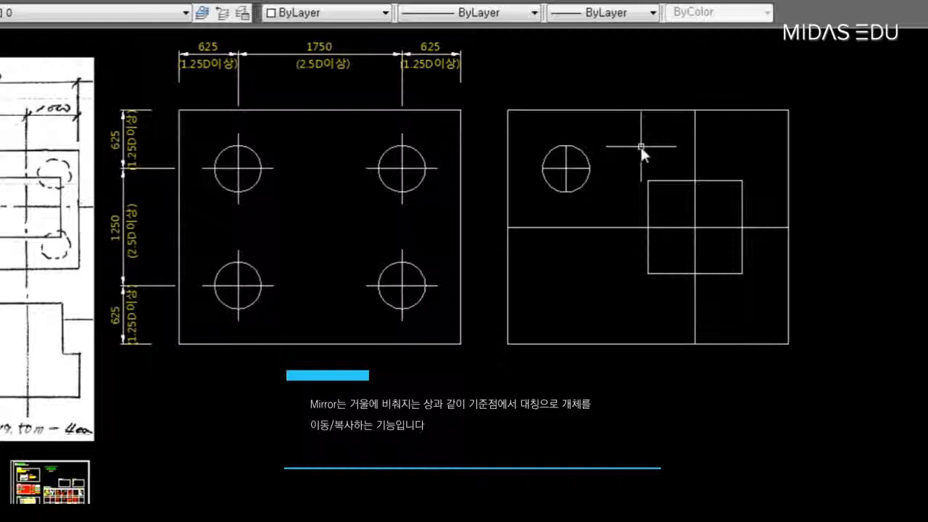
Mirror the upper-left PILE block in the right footing plan about a vertical axis through the top edge's midpoint, keeping the original
text(MI)
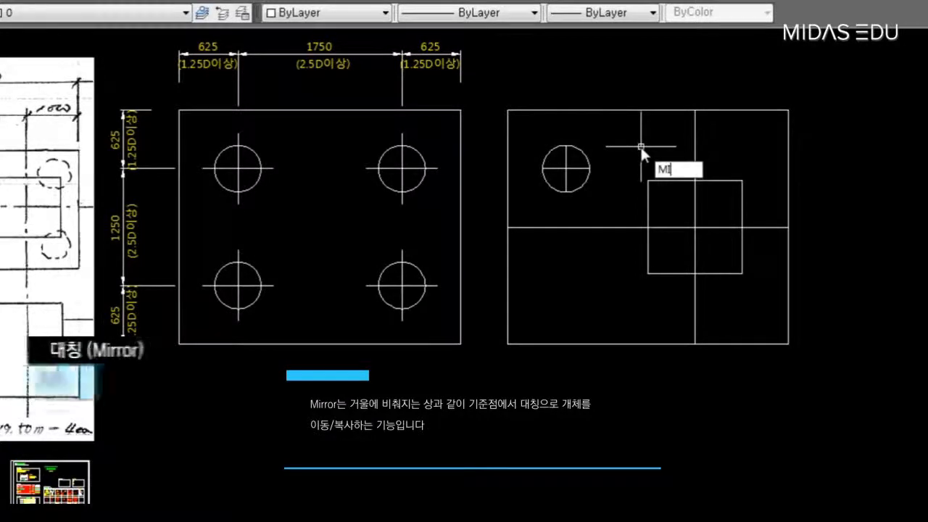
key(Return)
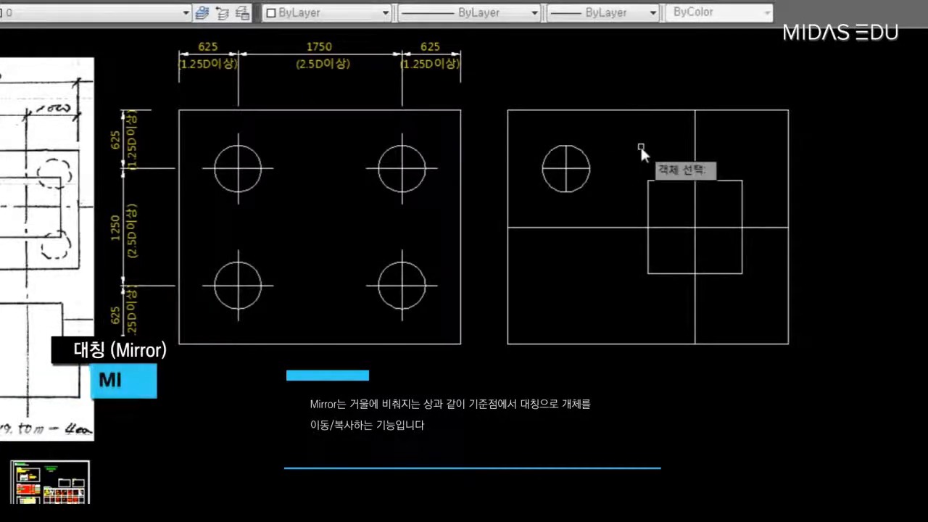
click(582, 148)
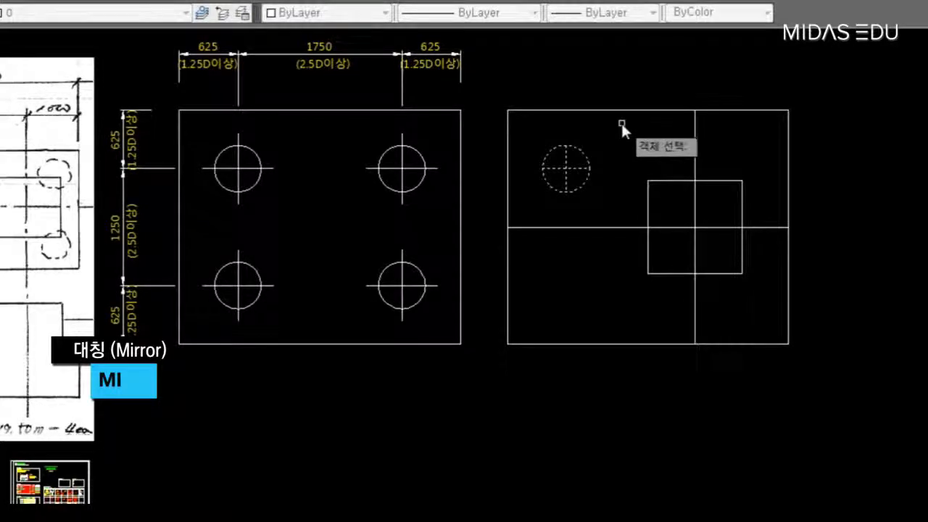
key(Return)
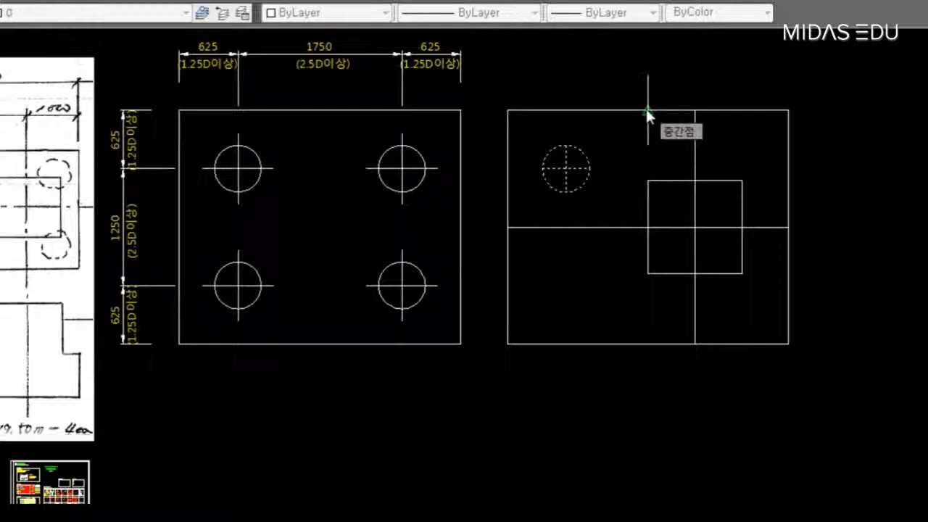
click(646, 109)
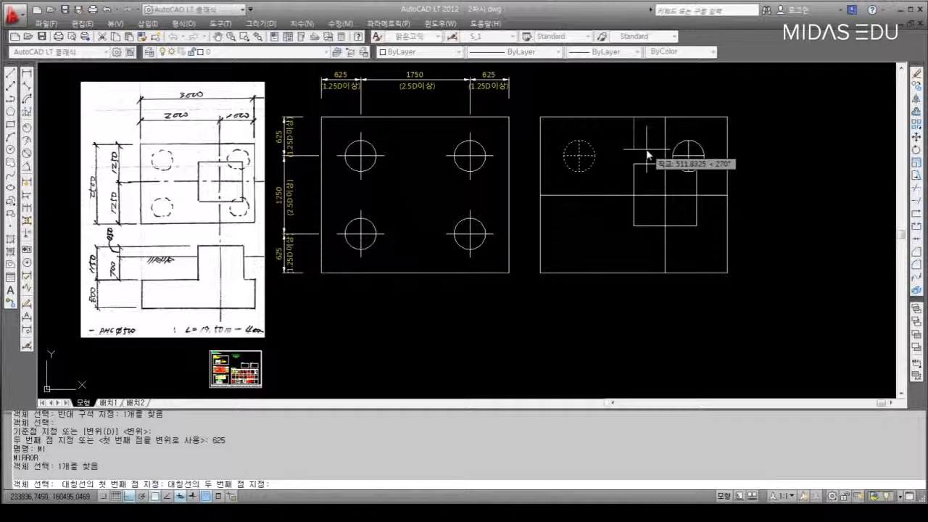
click(647, 155)
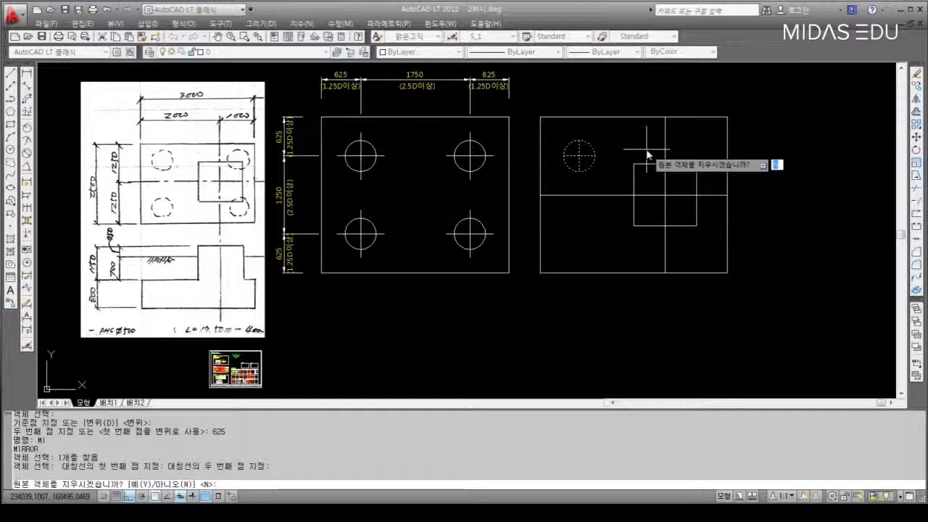
key(Return)
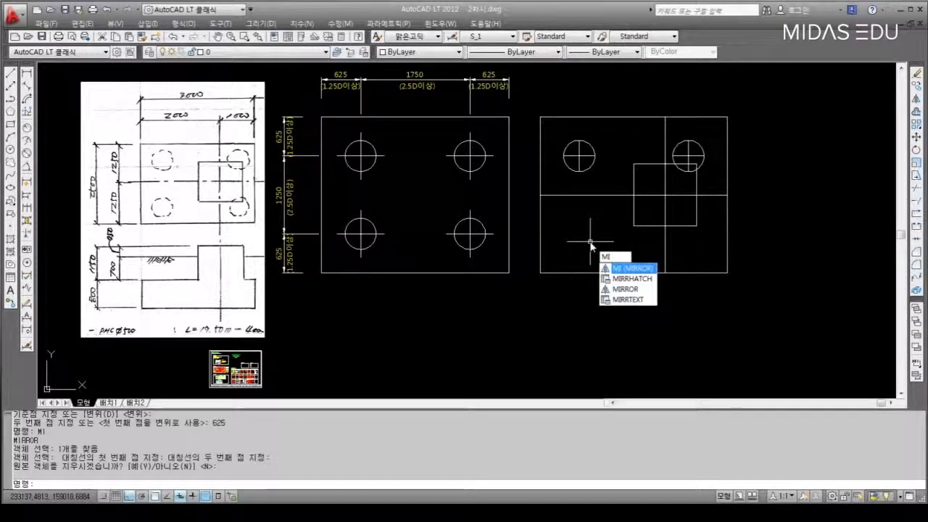
Mirror both upper PILE blocks about a horizontal axis through the midpoint of the footing's right edge, keeping the originals
key(Return)
click(601, 142)
click(584, 158)
click(701, 145)
click(696, 158)
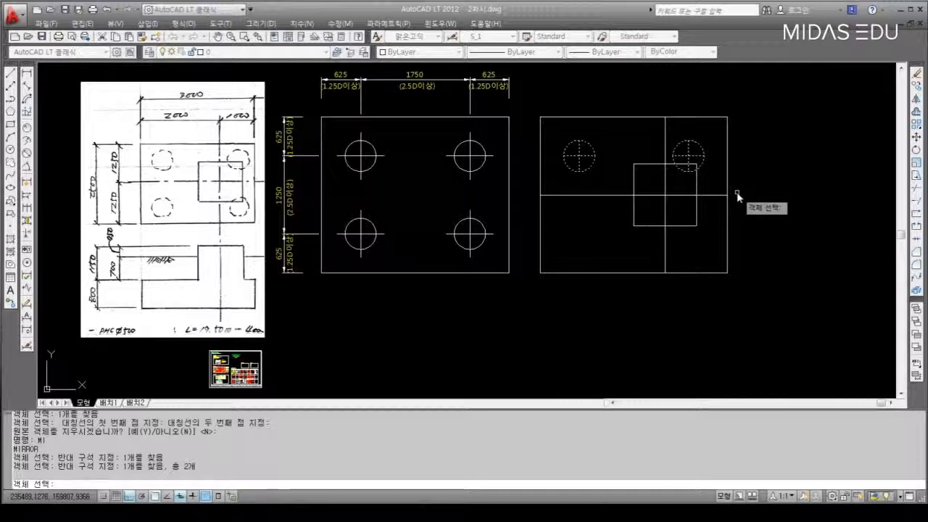
key(Return)
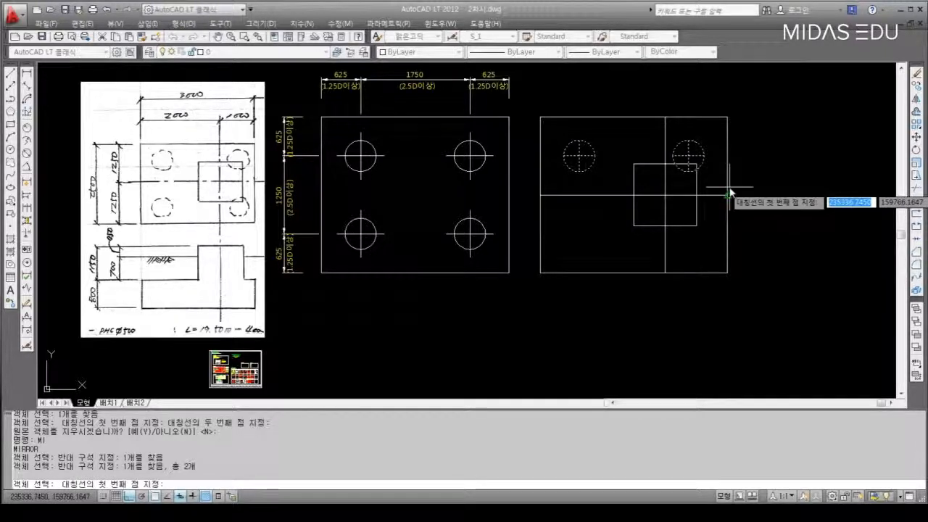
click(728, 192)
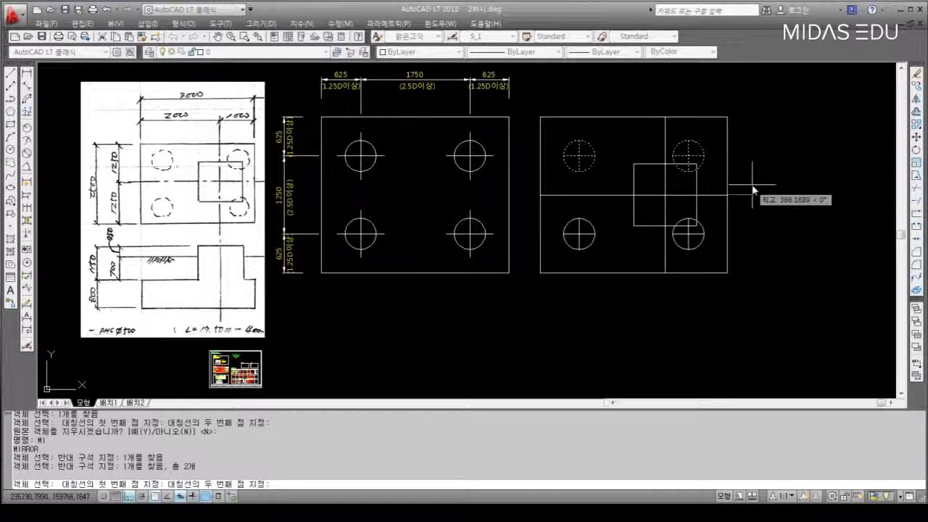
click(790, 185)
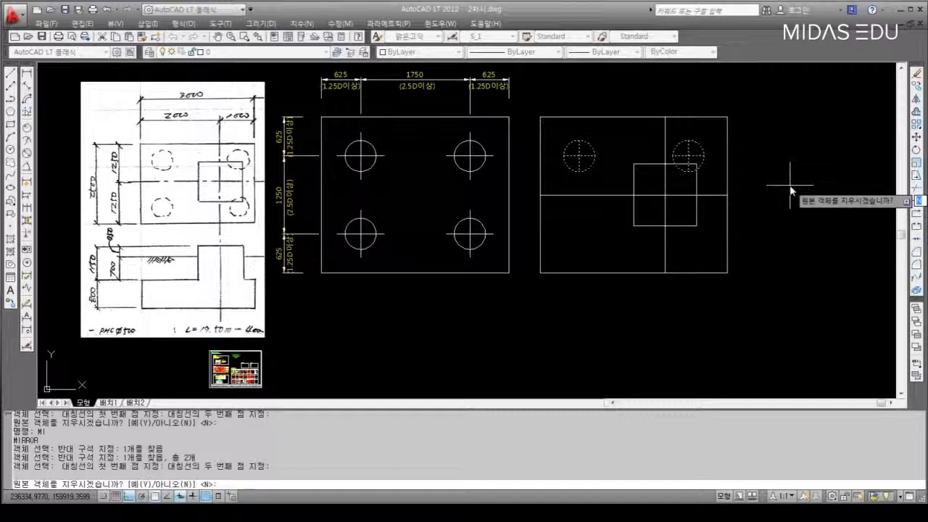
key(Return)
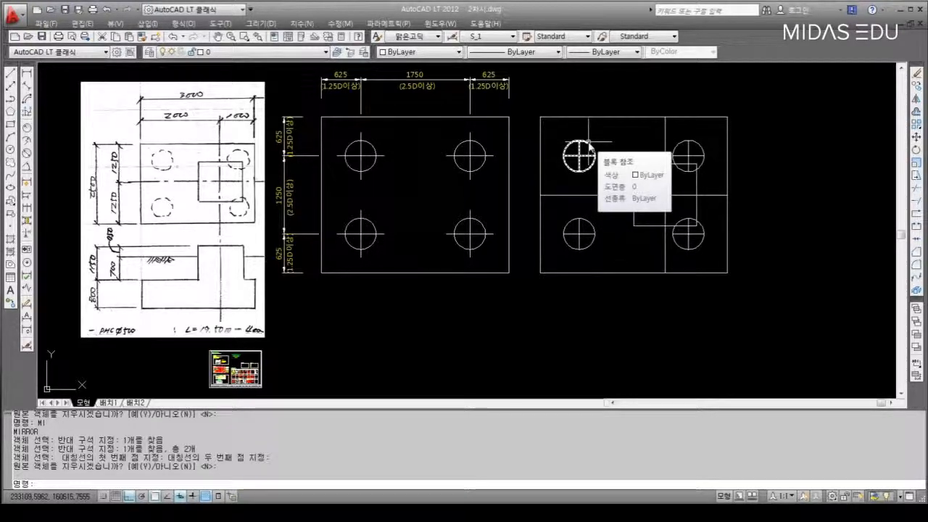
Open the PILE block in the Block Editor and select its circle and cross lines to check that they are separate objects
double_click(589, 146)
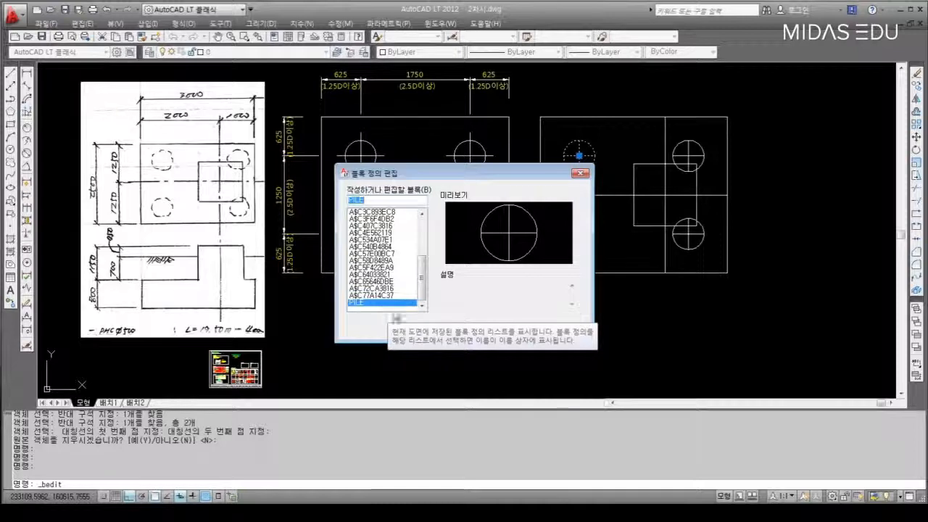
click(467, 327)
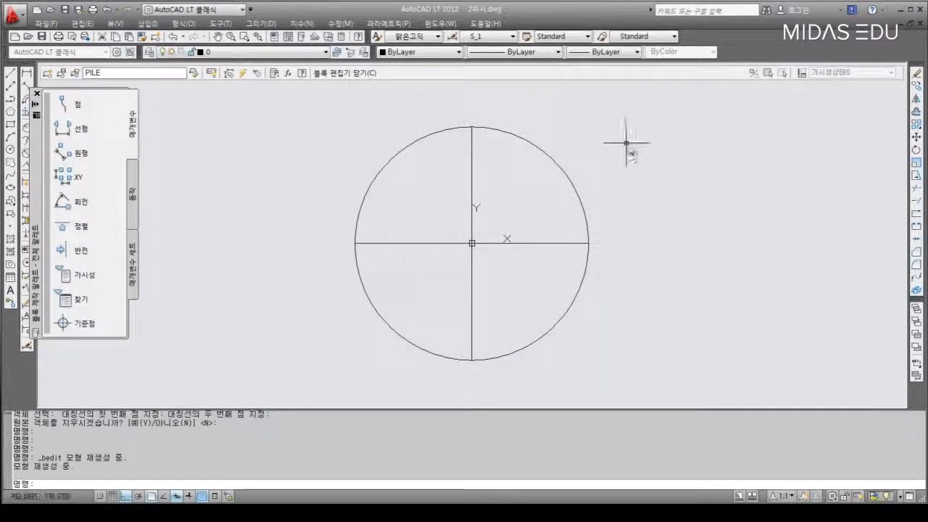
click(535, 147)
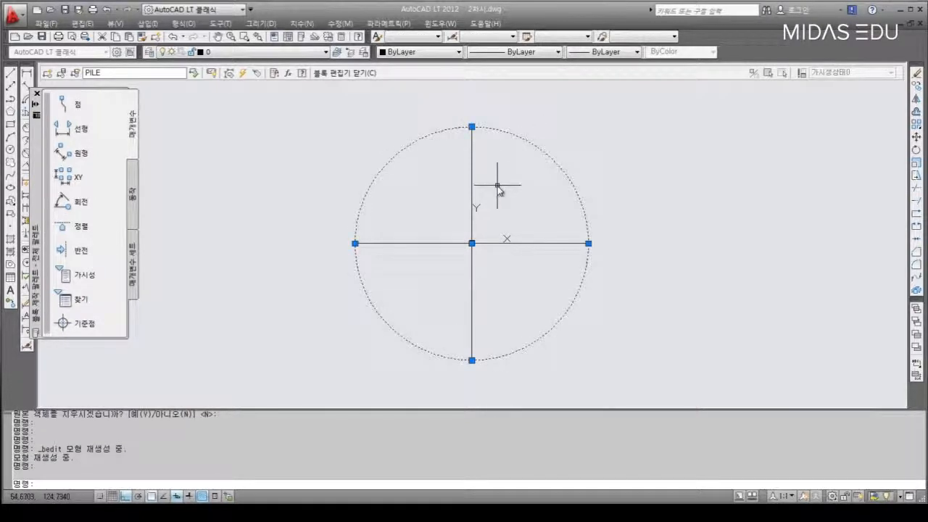
key(Escape)
click(481, 166)
click(437, 182)
click(427, 235)
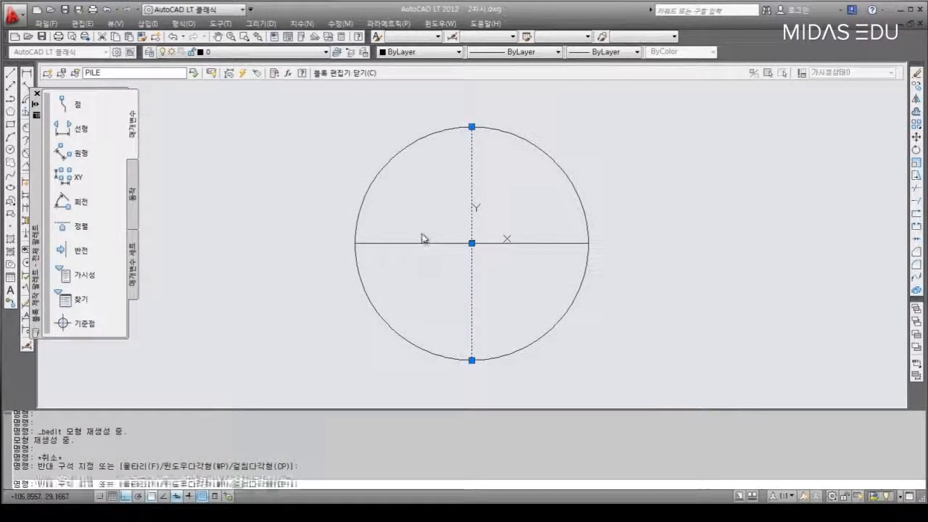
click(407, 261)
key(Escape)
click(383, 168)
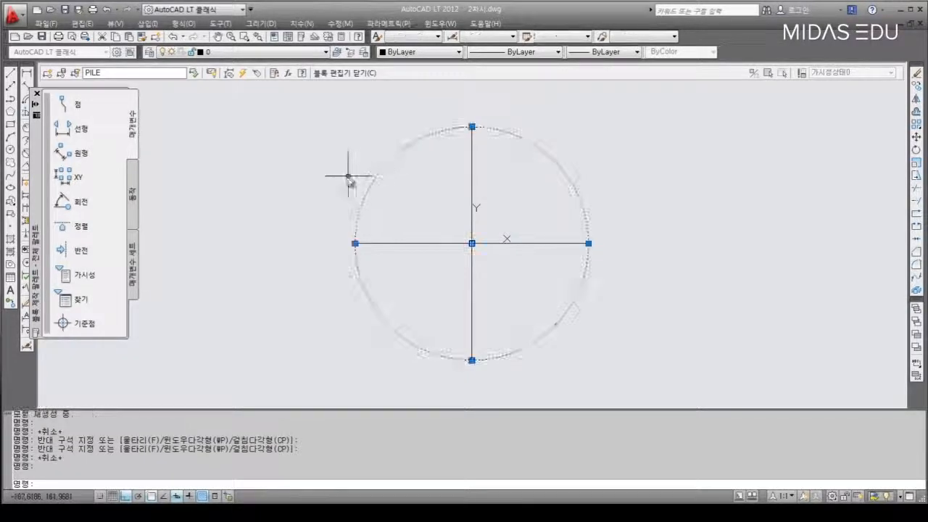
key(Escape)
Stretch the vertical cross line of the PILE block outward by 100 at both its upper and lower ends
click(489, 171)
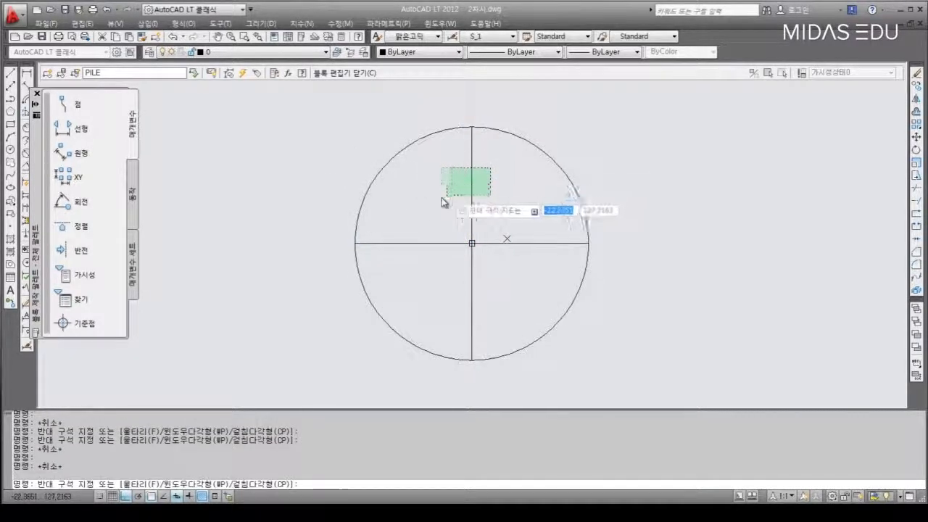
click(444, 201)
click(472, 126)
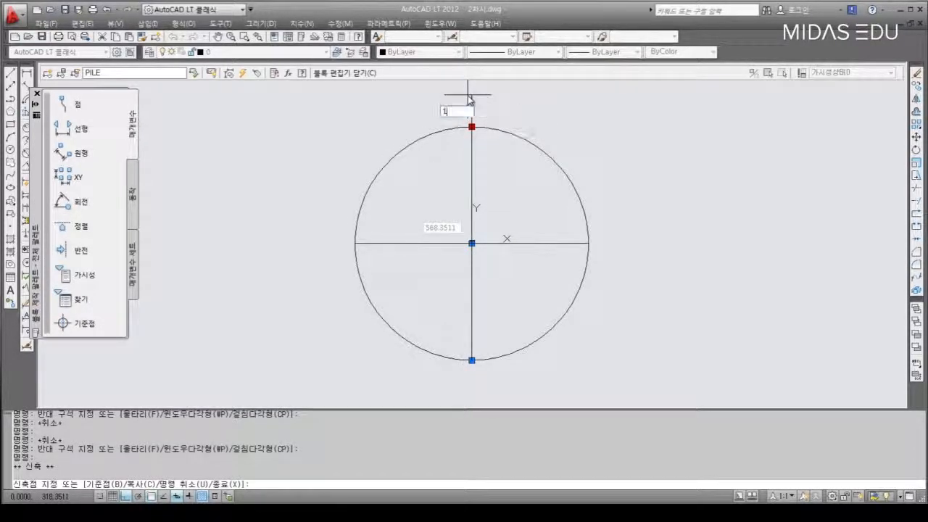
text(100)
key(Return)
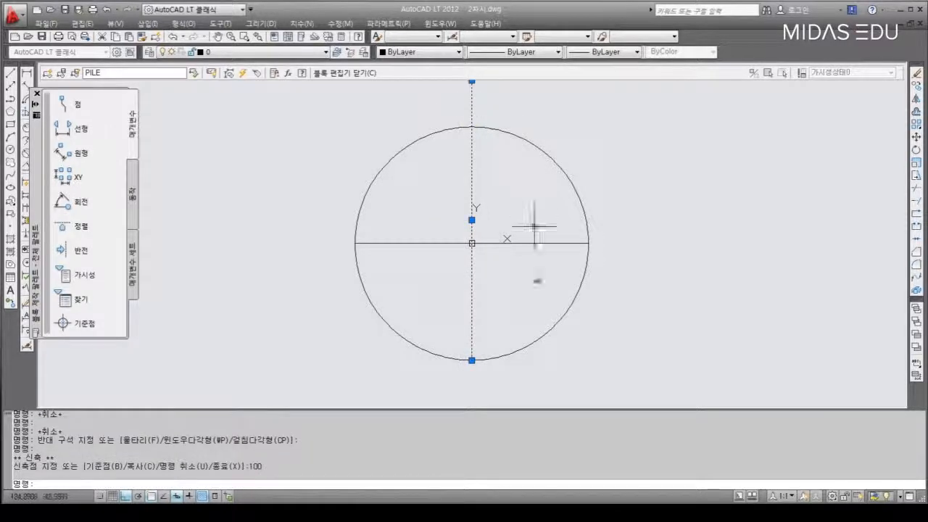
click(472, 360)
text(100)
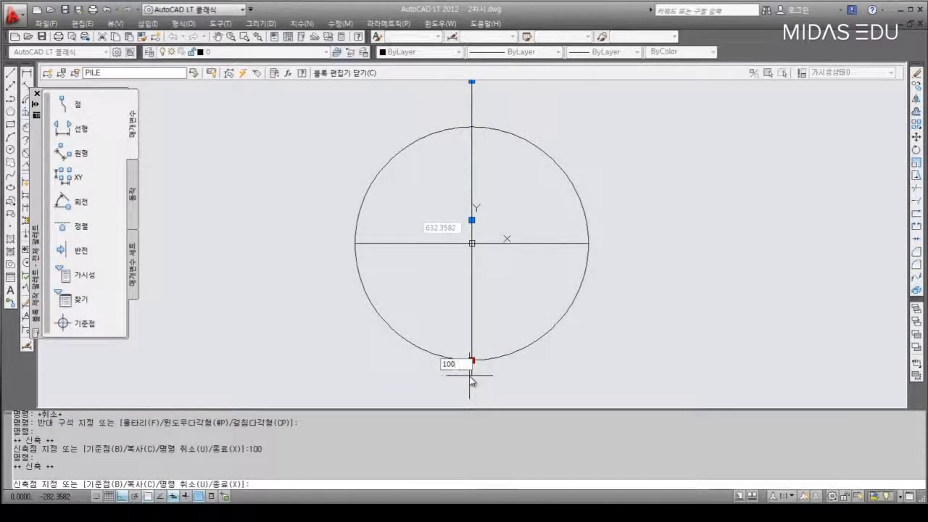
key(Return)
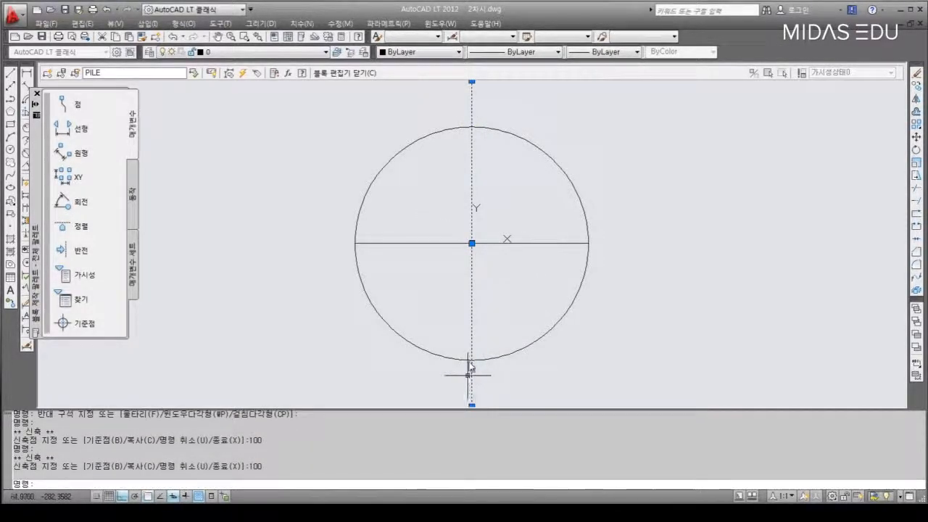
Stretch the horizontal cross line outward by 100 at both ends, and close the Block Editor with the changes saved to PILE
click(541, 235)
click(529, 255)
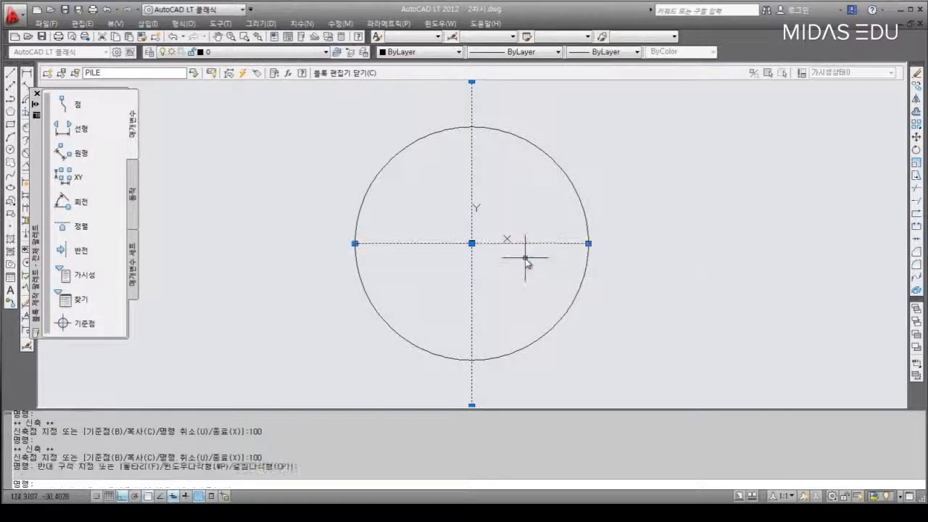
click(588, 243)
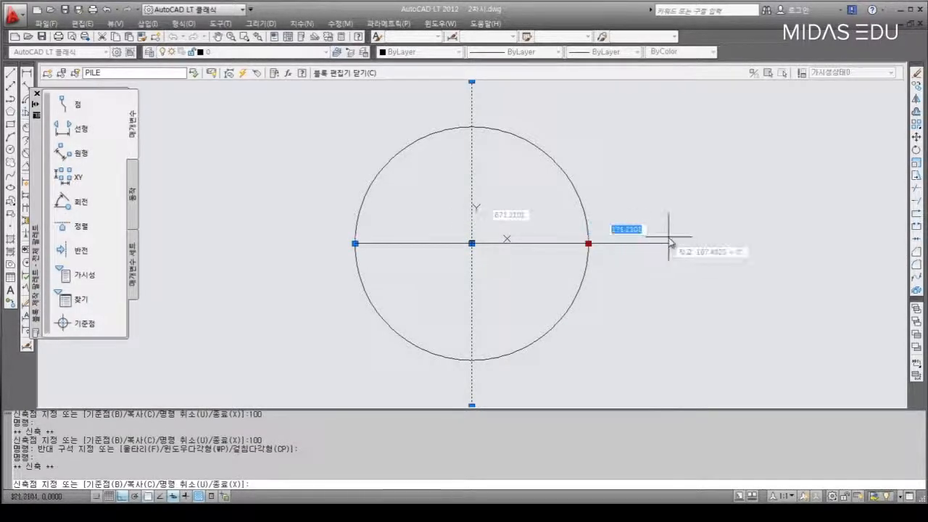
text(1)
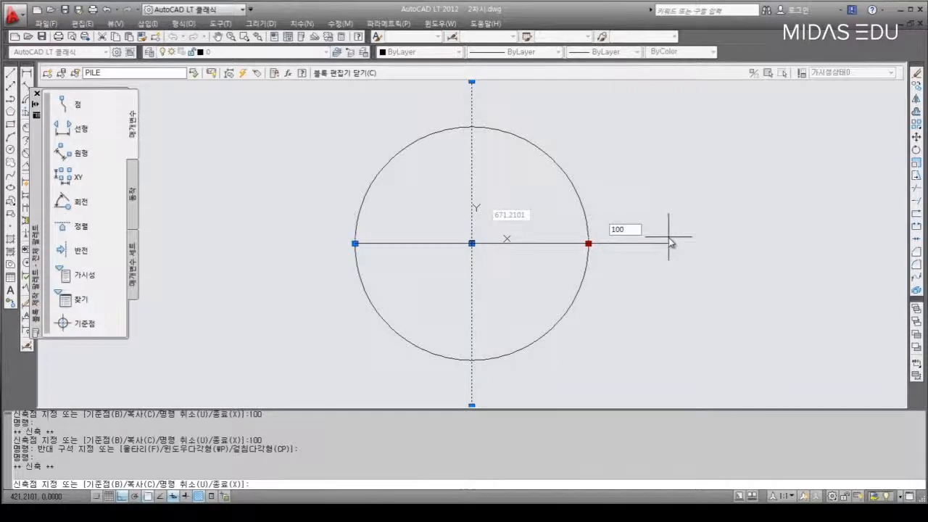
text(00)
key(Return)
click(355, 243)
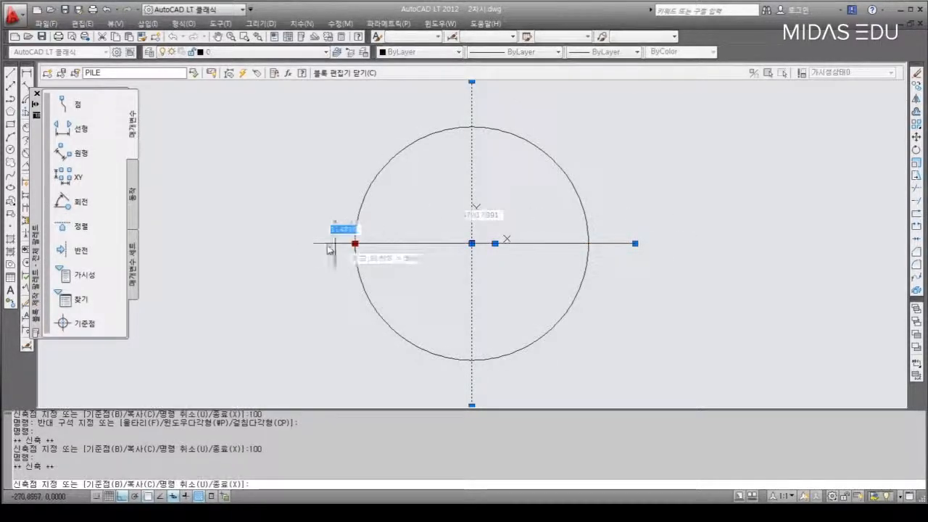
text(100)
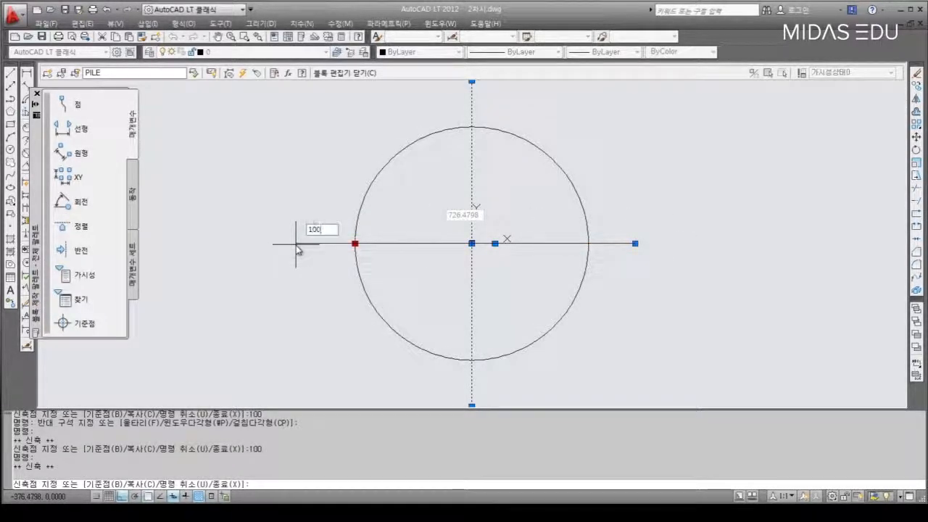
key(Return)
key(Escape)
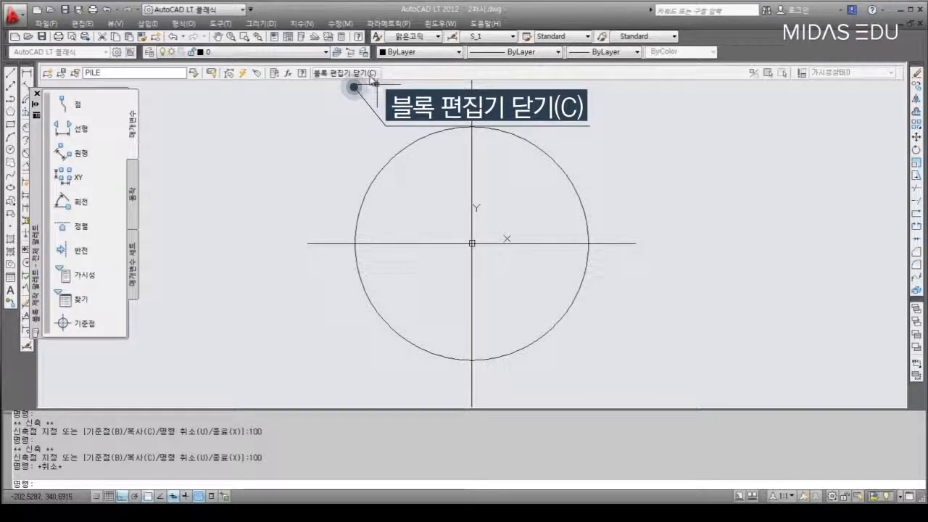
click(371, 75)
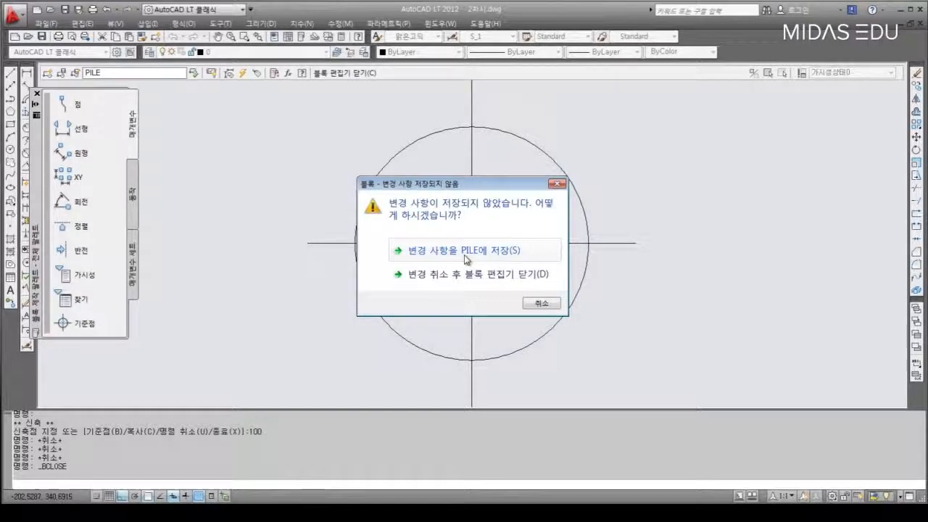
click(484, 250)
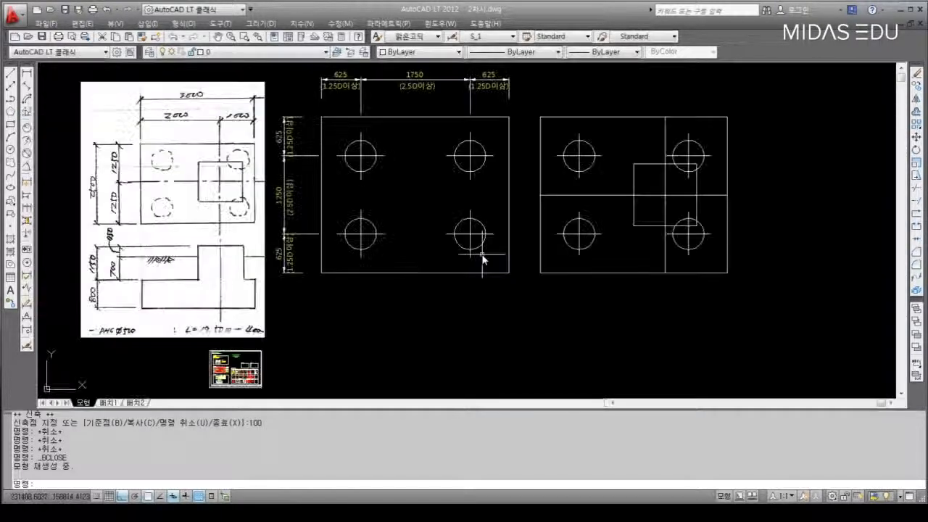
Select the four PILE blocks in the right footing plan to check whether the edited definition applies to each, and clear the selection
click(589, 145)
click(698, 147)
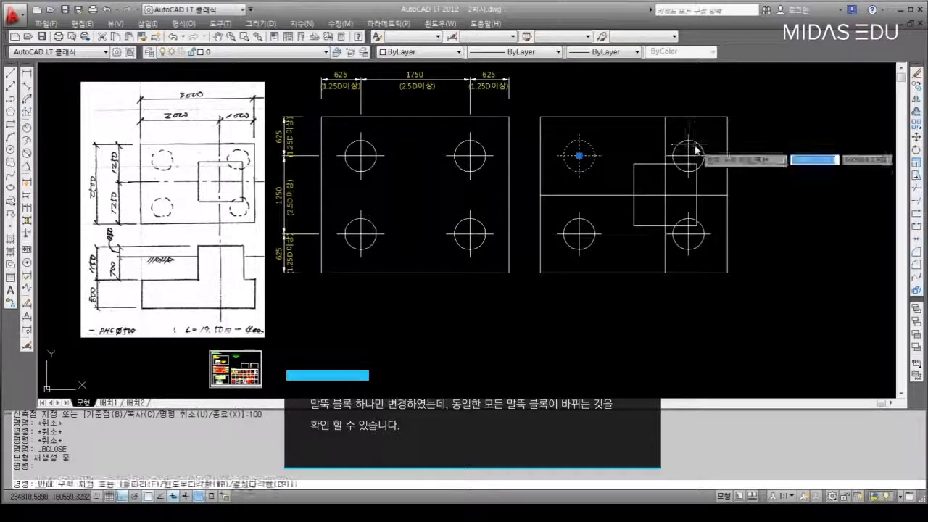
click(688, 139)
click(591, 221)
click(679, 259)
click(678, 259)
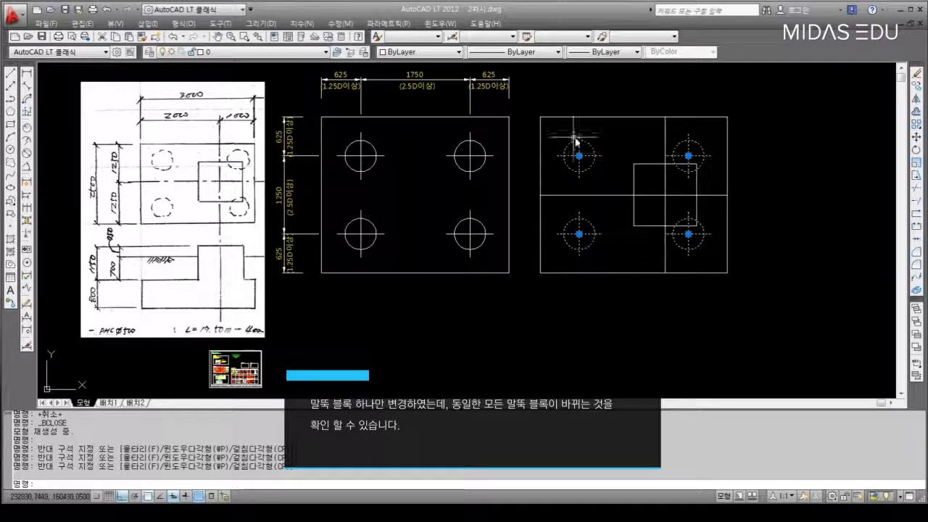
key(Escape)
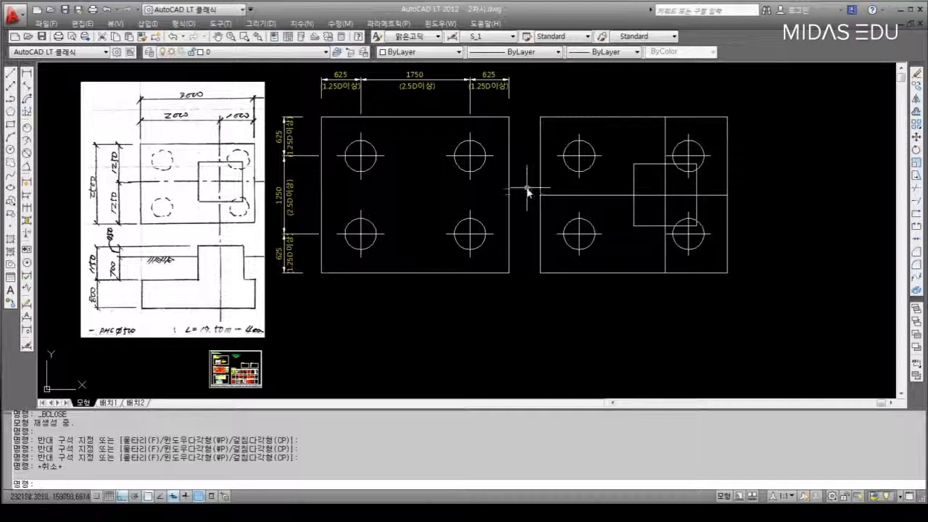
Draw a horizontal line across the right footing plan just below its horizontal centre line, extending past both side edges
text(L)
key(Return)
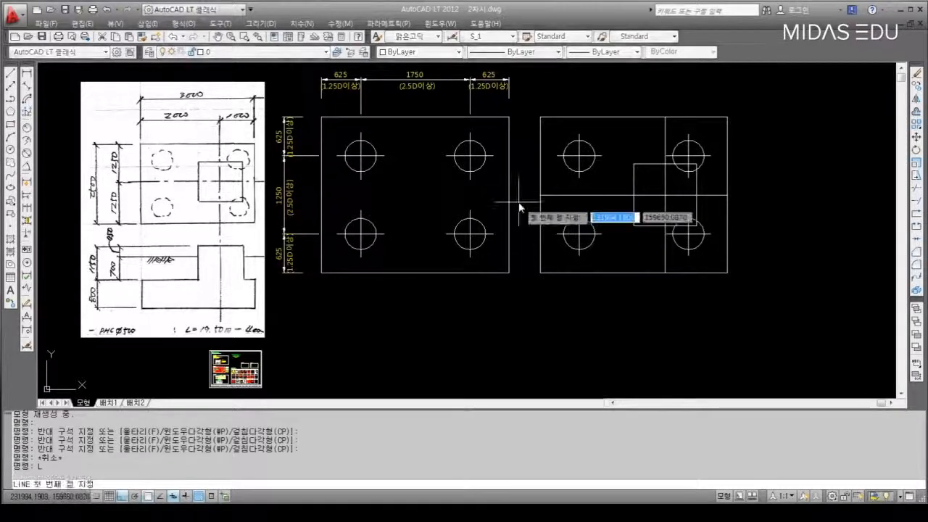
click(519, 202)
click(803, 204)
key(Return)
Move the newly drawn long horizontal line up onto the horizontal centre line of the right footing plan
text(M)
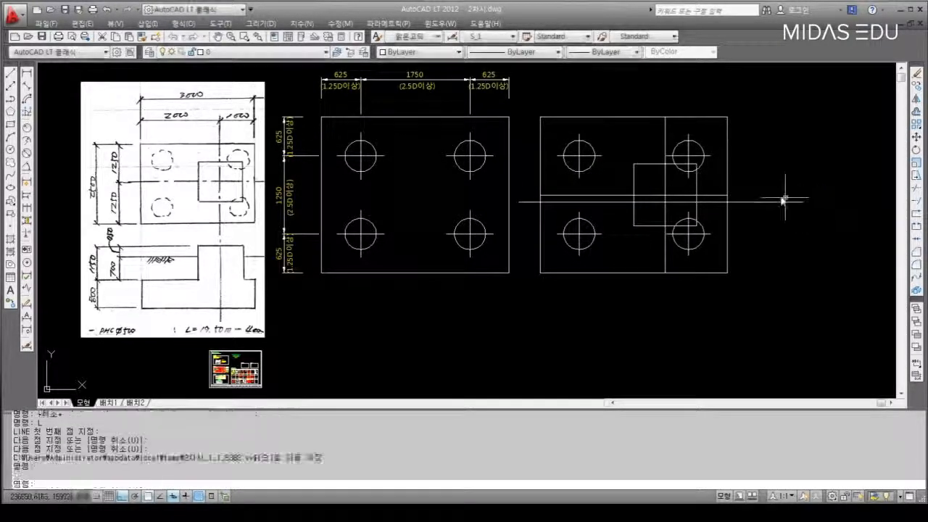
key(Return)
click(779, 185)
click(746, 219)
key(Return)
click(728, 203)
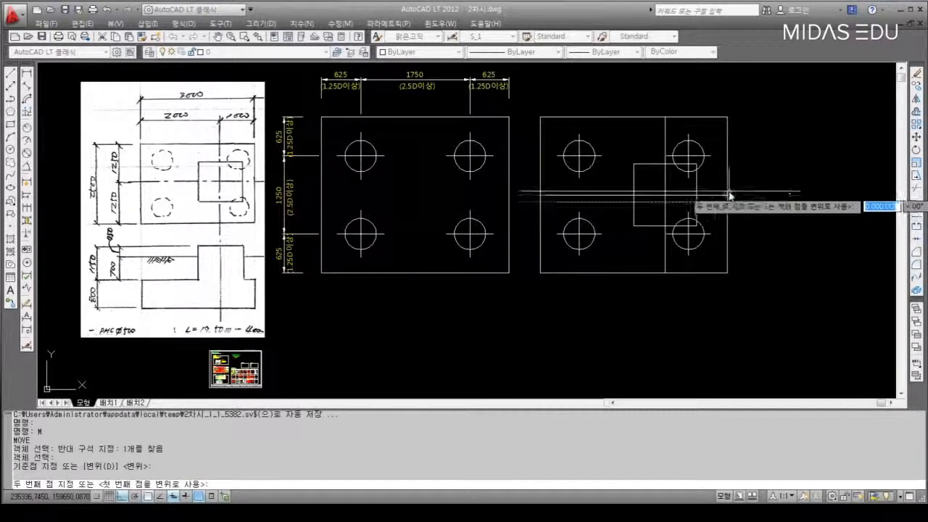
click(729, 195)
Change the colour of the extended horizontal centre line to red (빨간색) and clear the selection
click(764, 182)
click(751, 219)
click(511, 51)
click(441, 52)
click(441, 52)
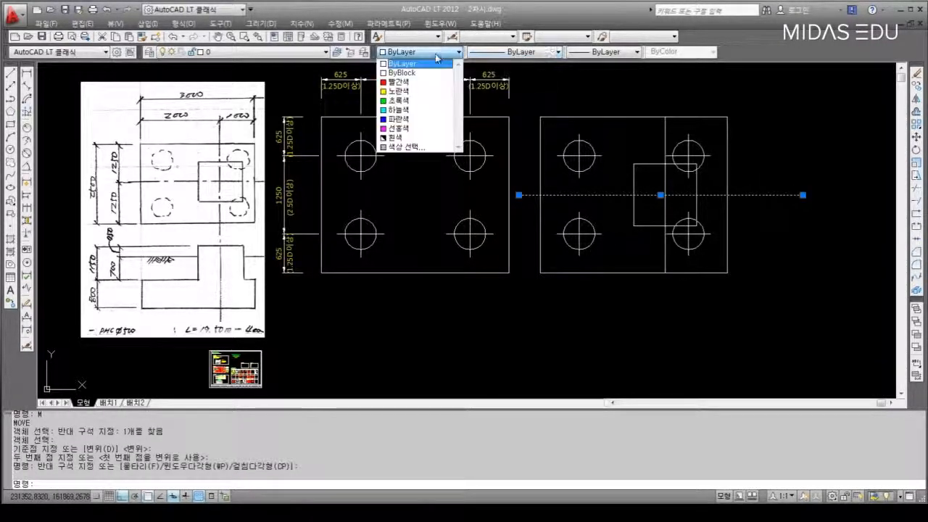
click(421, 82)
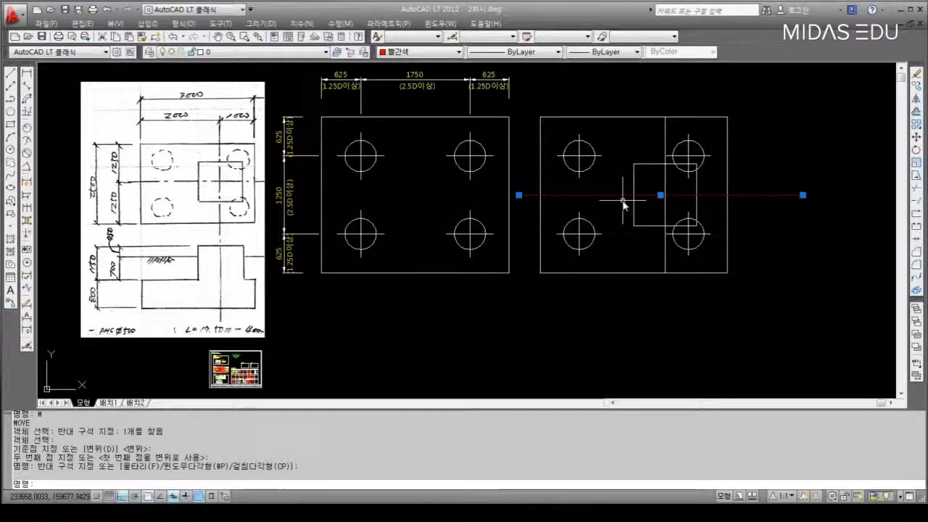
key(Escape)
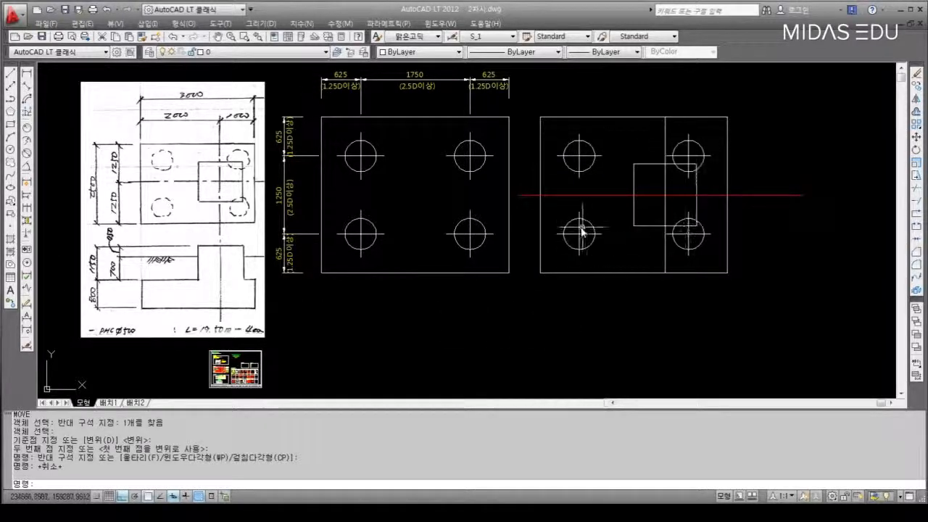
Draw a vertical projection line about 4400 long straight down from the lower-left corner of the right footing plan
text(z)
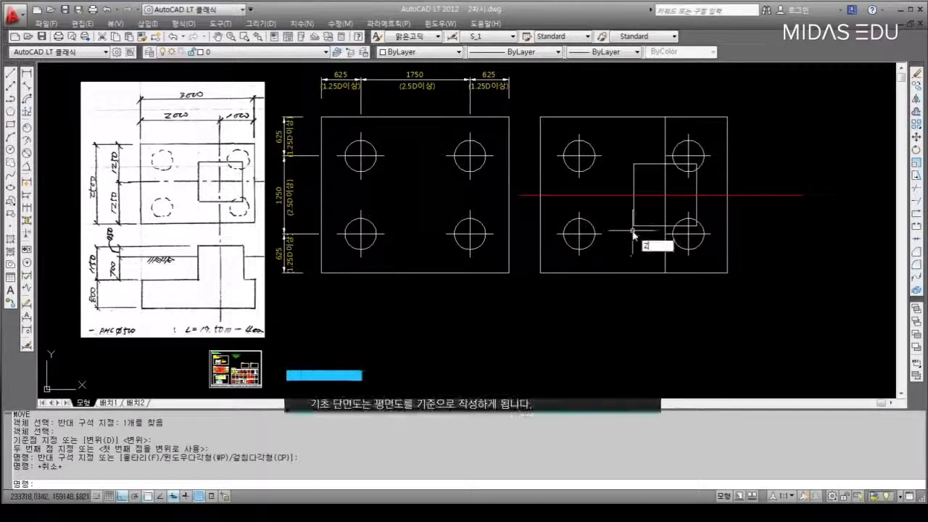
key(Return)
key(Return)
drag(628, 208, 624, 247)
middle_drag(624, 255, 622, 209)
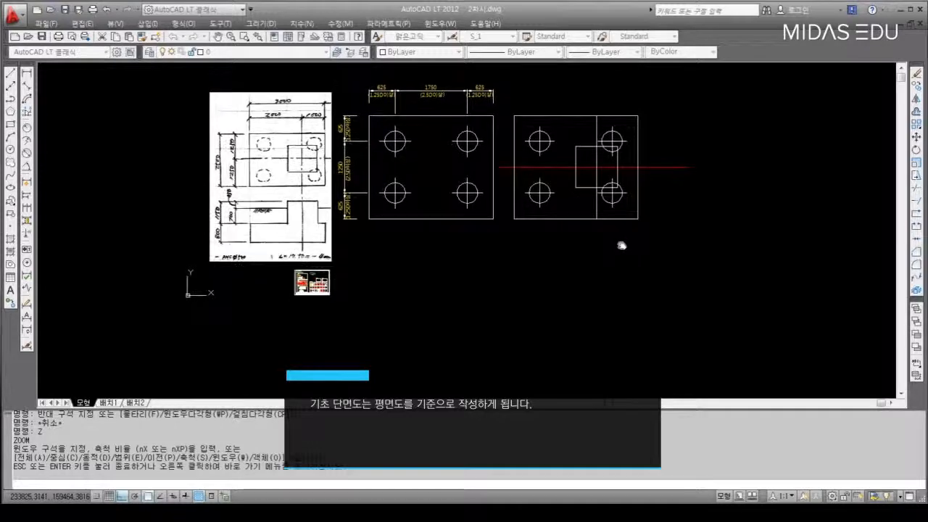
middle_drag(619, 246, 617, 230)
key(Escape)
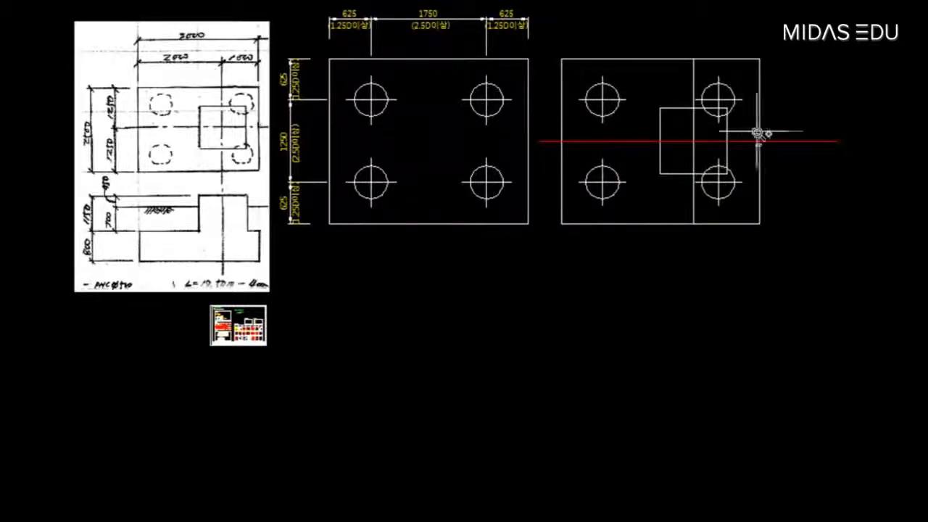
key(Return)
click(563, 224)
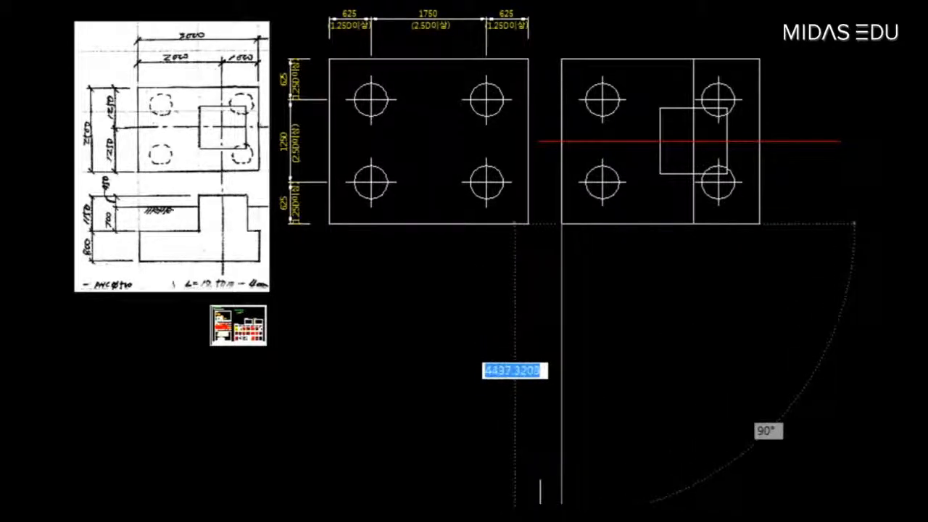
click(540, 517)
key(Return)
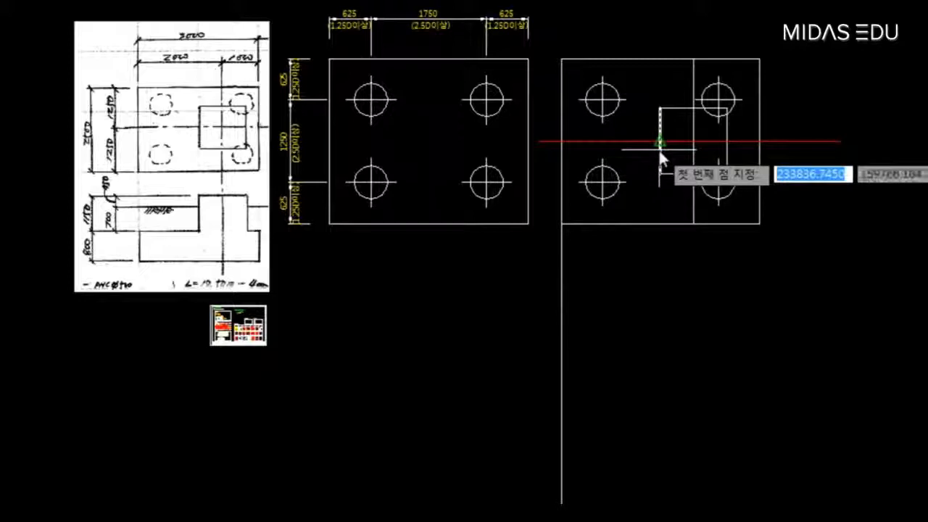
Draw vertical projection lines down from the midpoints of the pedestal's left and right edges, ending level with the first projection line
click(659, 141)
click(661, 501)
key(Return)
key(Return)
click(726, 142)
click(726, 502)
key(Return)
Draw a vertical projection line down from the midpoint of the footing plan's right edge, as far as the other projection lines
key(Return)
click(759, 142)
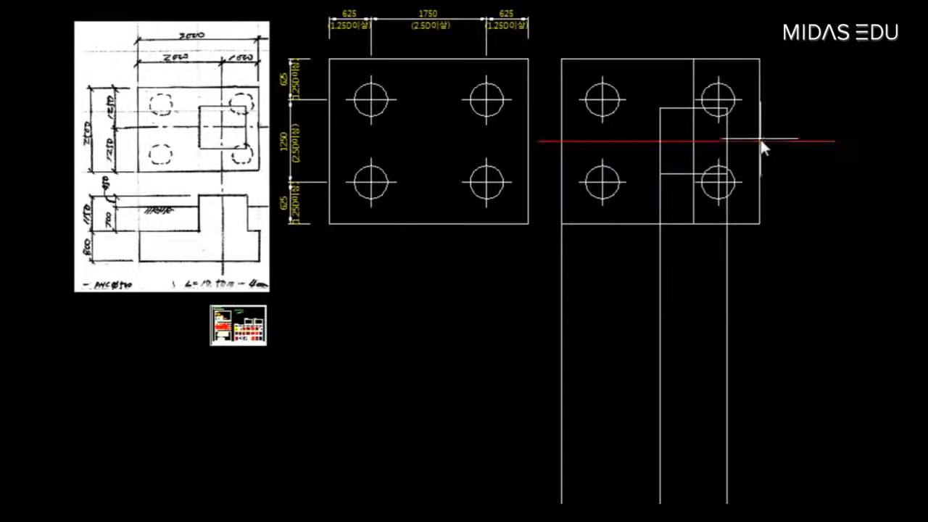
click(770, 500)
key(Return)
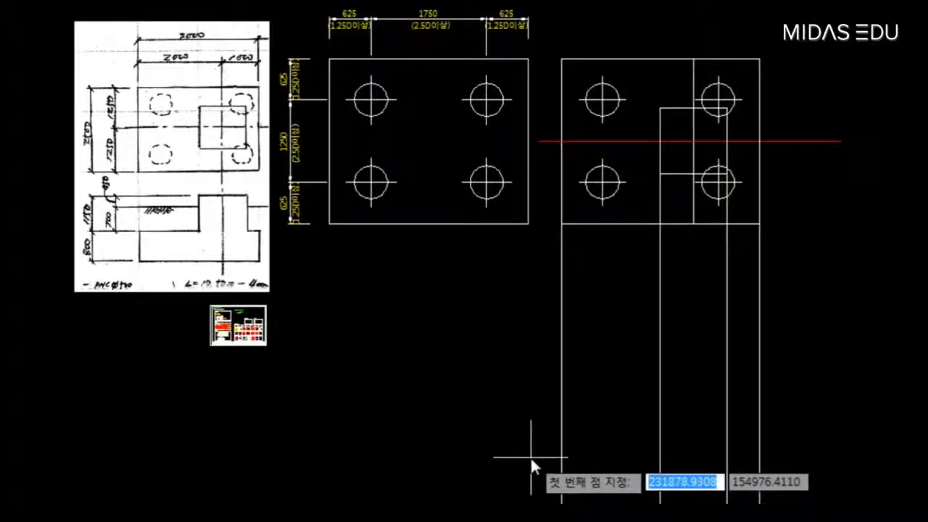
Draw a horizontal base line across the four projection lines near their lower ends, extending past both outer lines
click(530, 456)
click(808, 457)
key(Return)
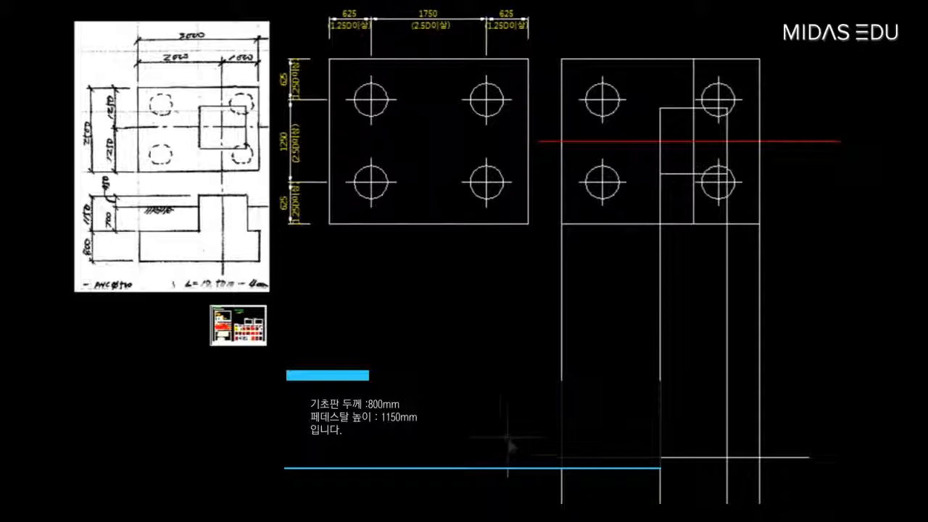
Copy the horizontal base line 800 upward to mark the footing slab's thickness
text(co)
key(Return)
click(539, 434)
click(479, 484)
key(Return)
click(480, 486)
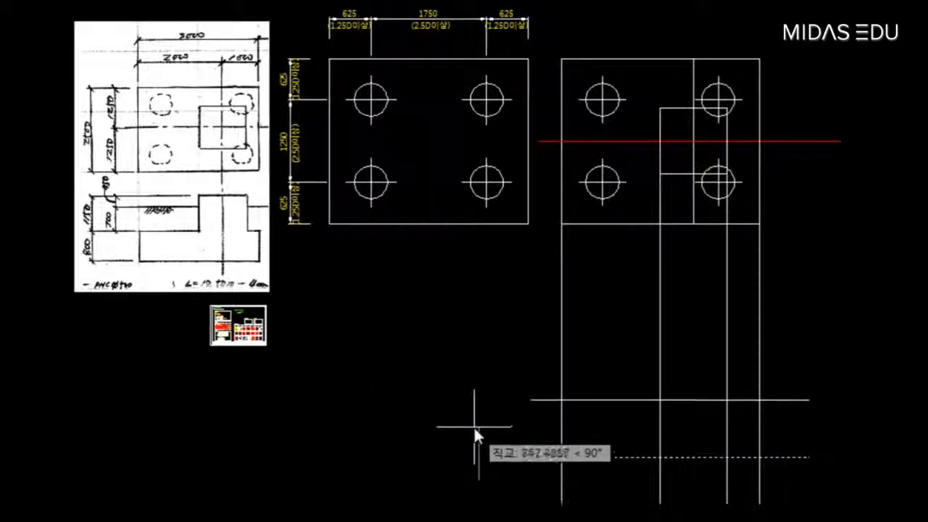
text(80)
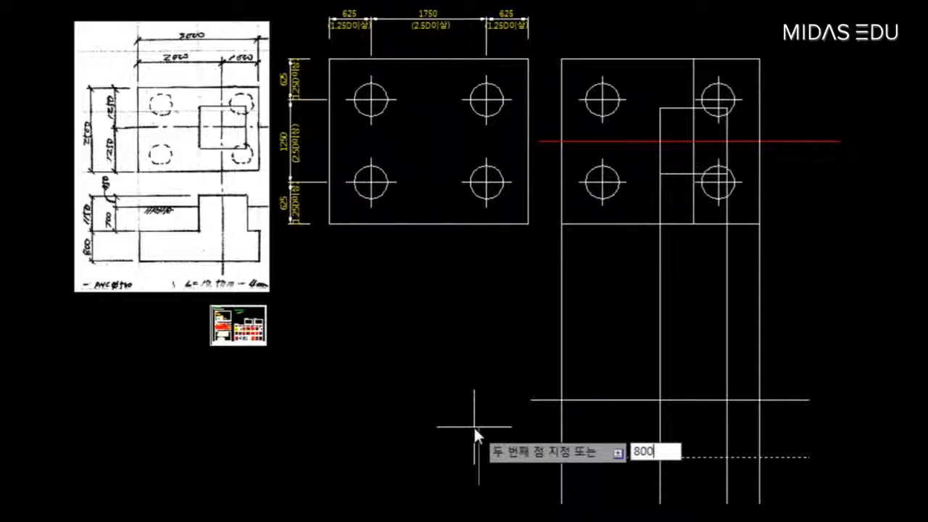
text(0)
key(Return)
key(Return)
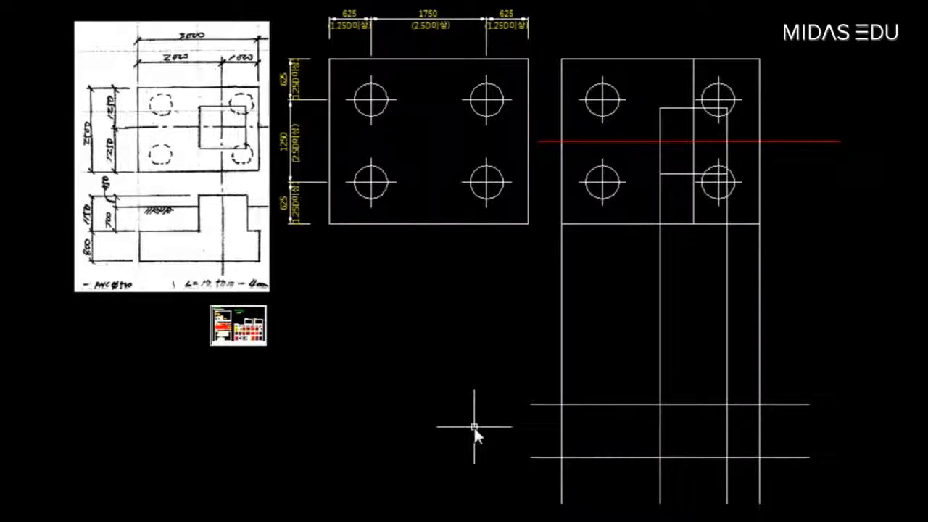
Copy the slab's upper horizontal line 1150 upward to mark the pedestal's height, and end the copy
text(co)
key(Return)
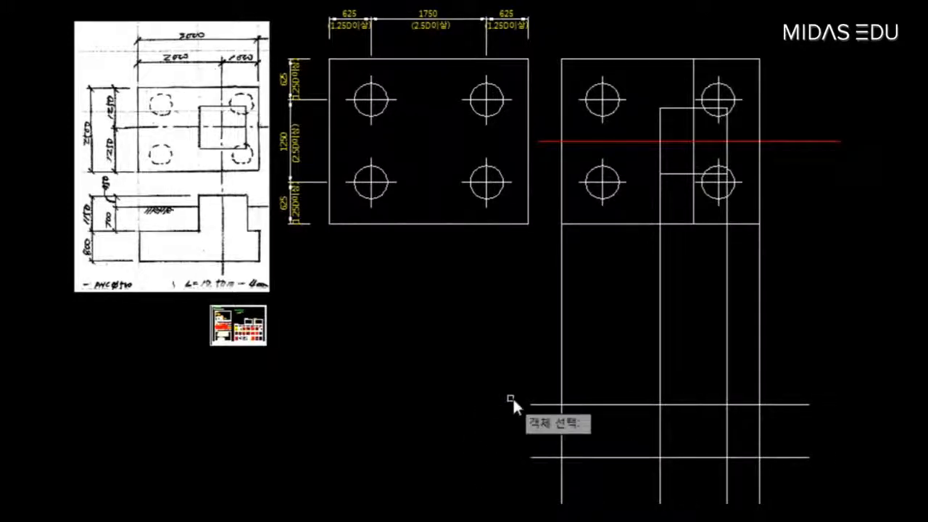
click(538, 404)
key(Return)
click(489, 435)
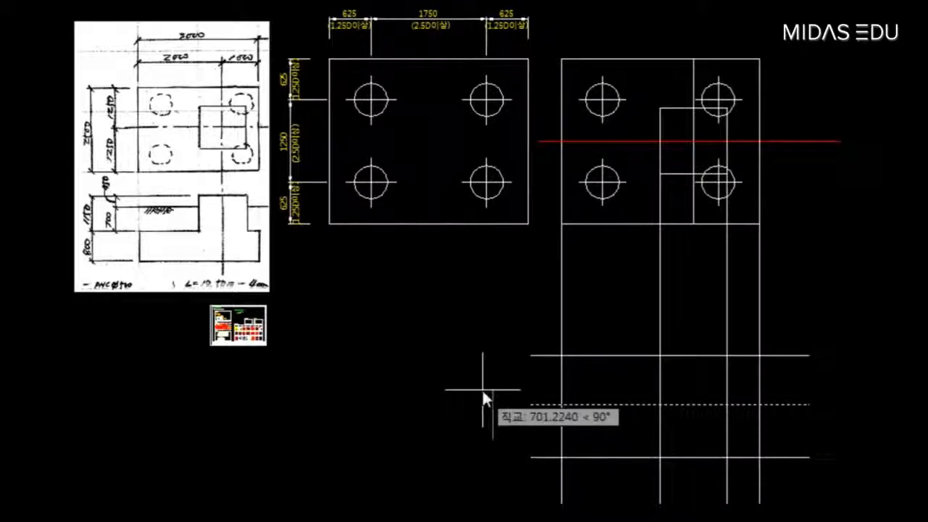
text(1150)
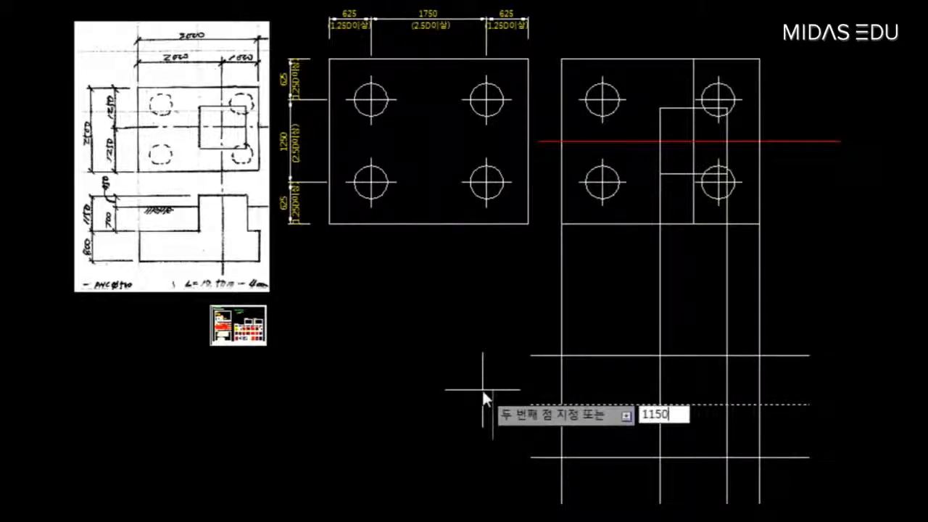
key(Return)
key(Escape)
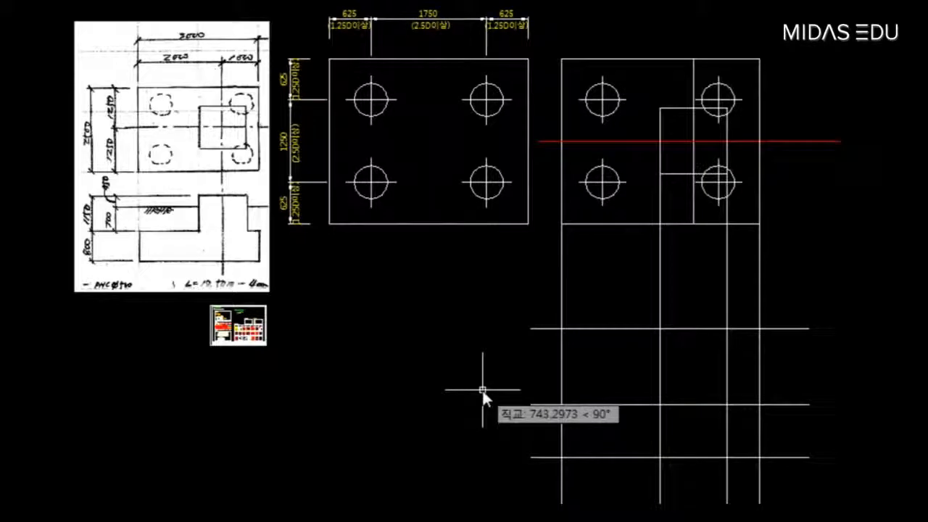